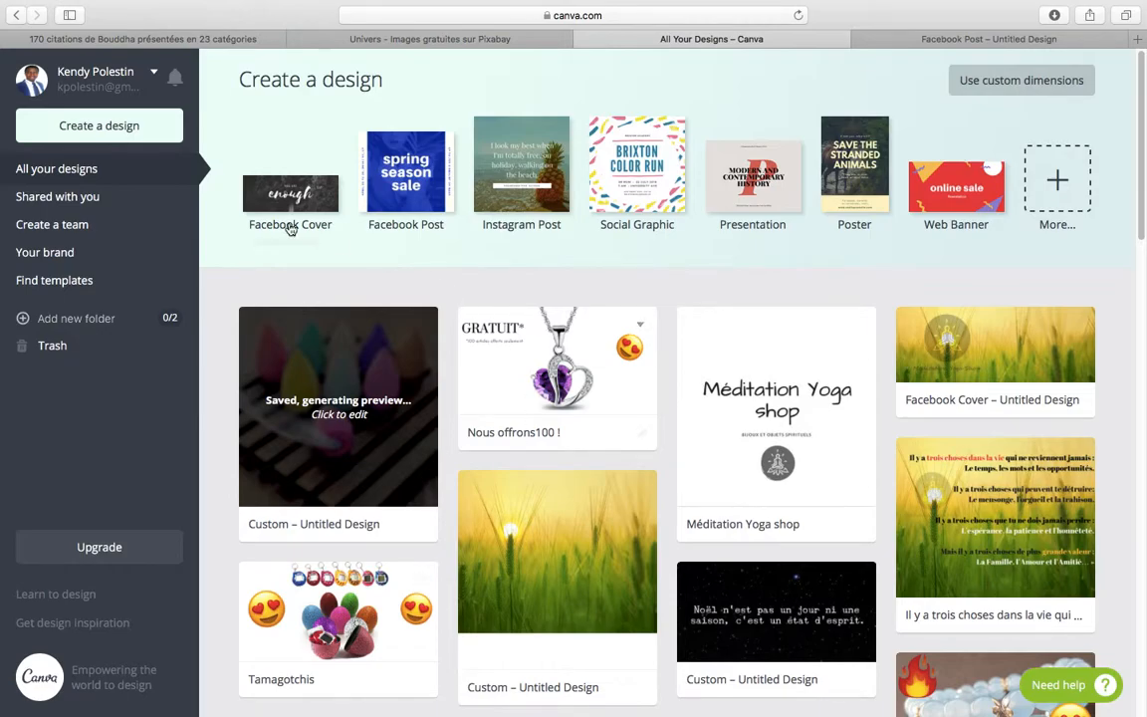
Step: Switch to the evolution-101.com page of 170 Buddha quotes and look over its opening section
{"action": "left_click", "coordinate": [79, 37]}
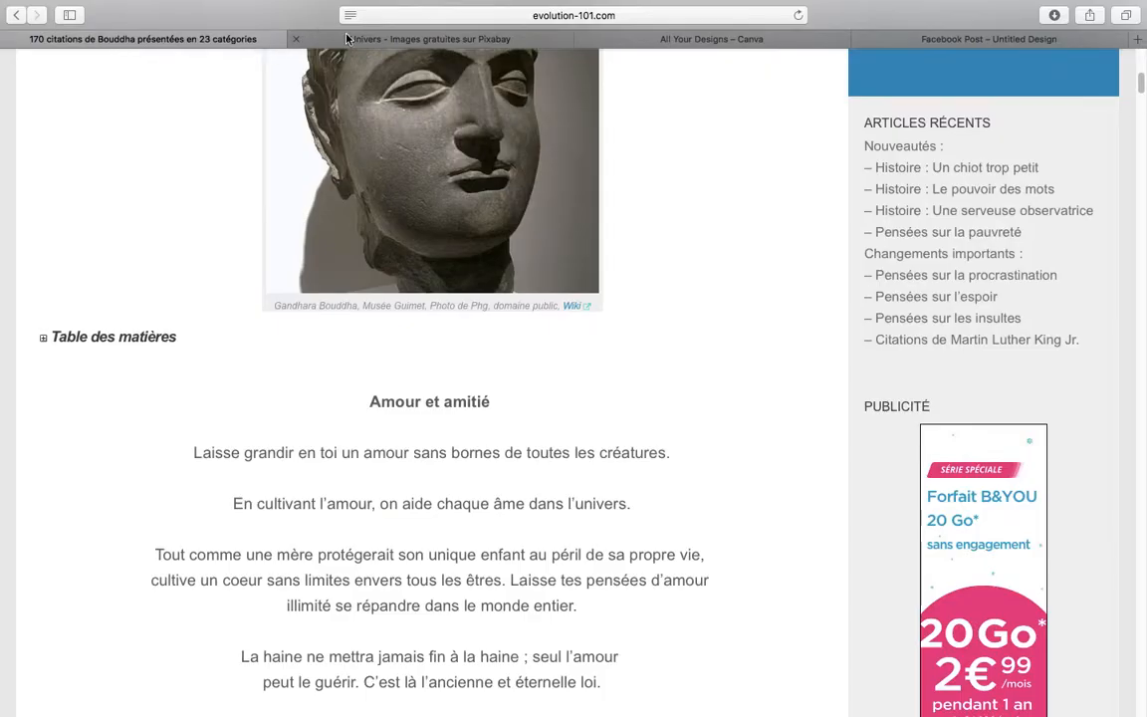
{"action": "scroll", "coordinate": [512, 551], "scroll_direction": "up", "scroll_amount": 5}
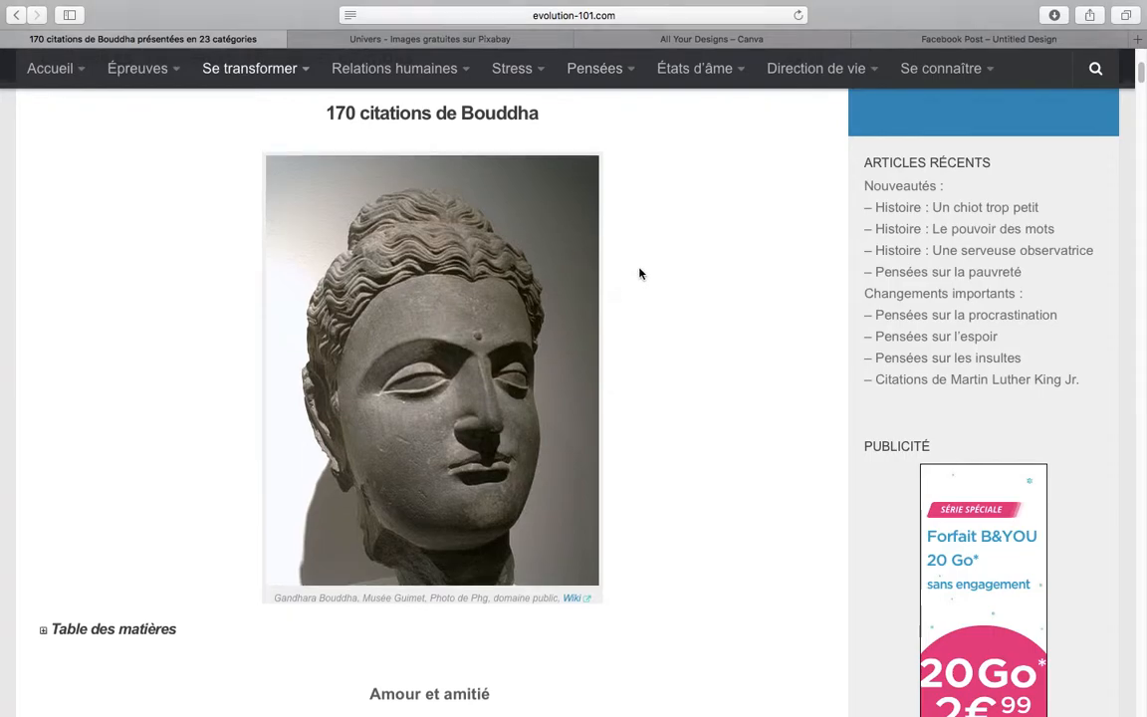
{"action": "scroll", "coordinate": [637, 273], "scroll_direction": "down", "scroll_amount": 3}
{"action": "scroll", "coordinate": [538, 513], "scroll_direction": "down", "scroll_amount": 3}
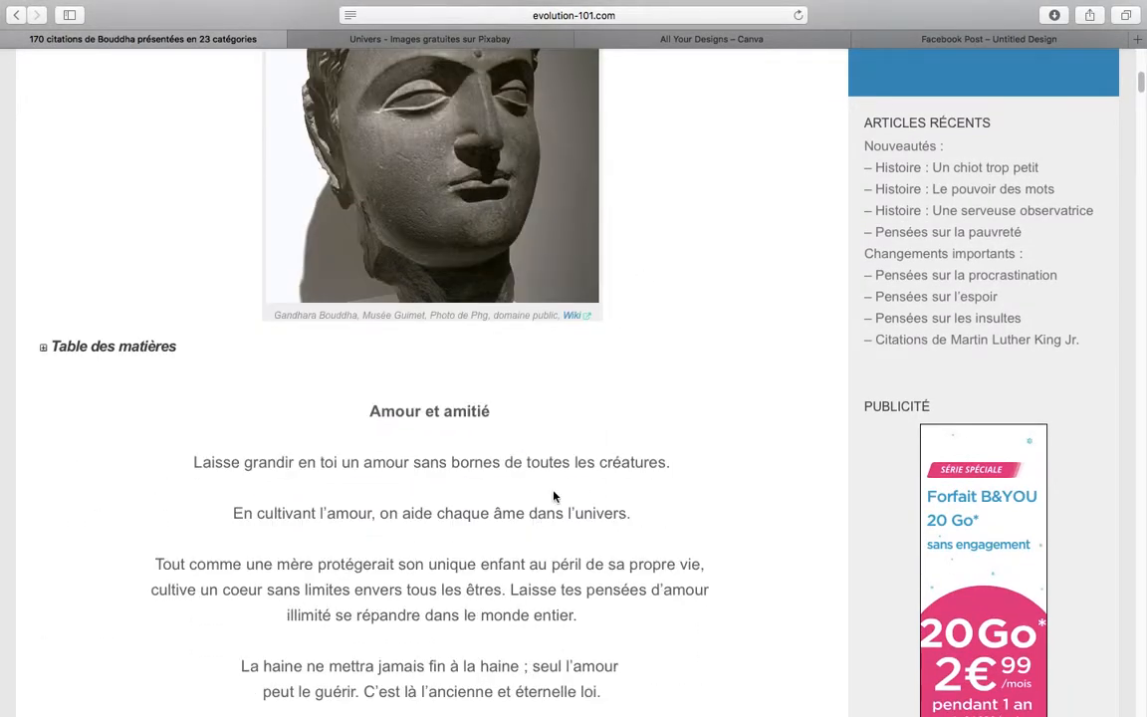
{"action": "scroll", "coordinate": [553, 497], "scroll_direction": "up", "scroll_amount": 3}
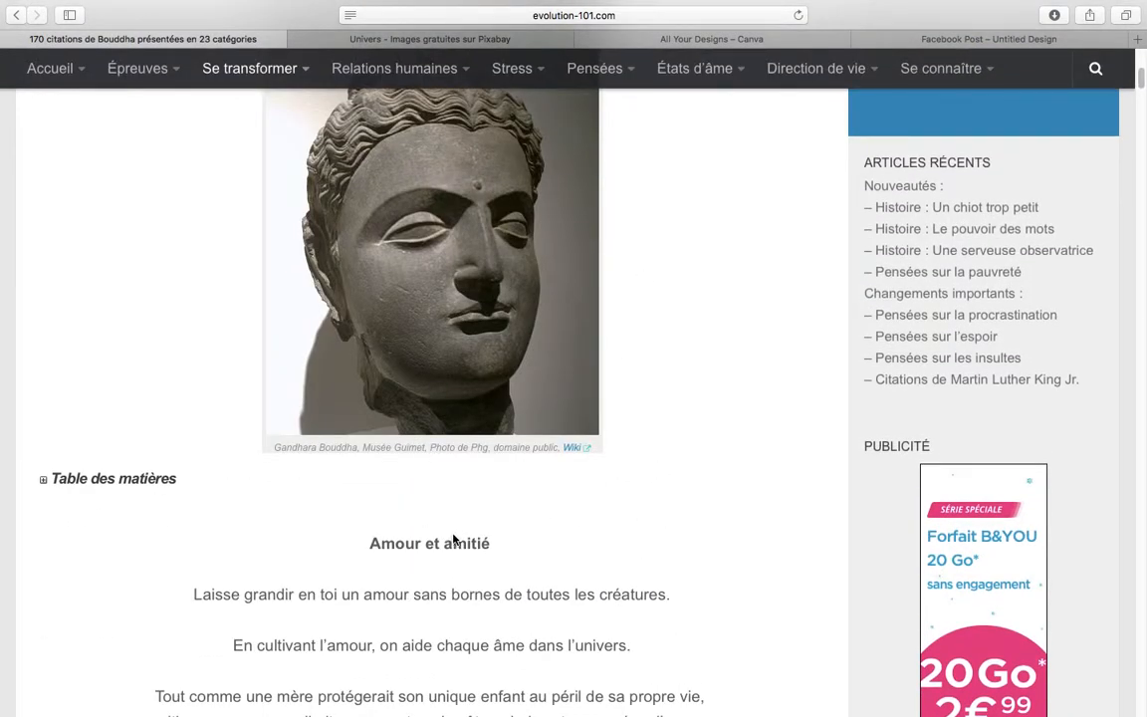
Step: Return to the Google results for "citation bouddhiste", reopen "170 citations de Bouddha présentées en 23 catégories" and read through its quote categories
{"action": "left_click", "coordinate": [18, 17]}
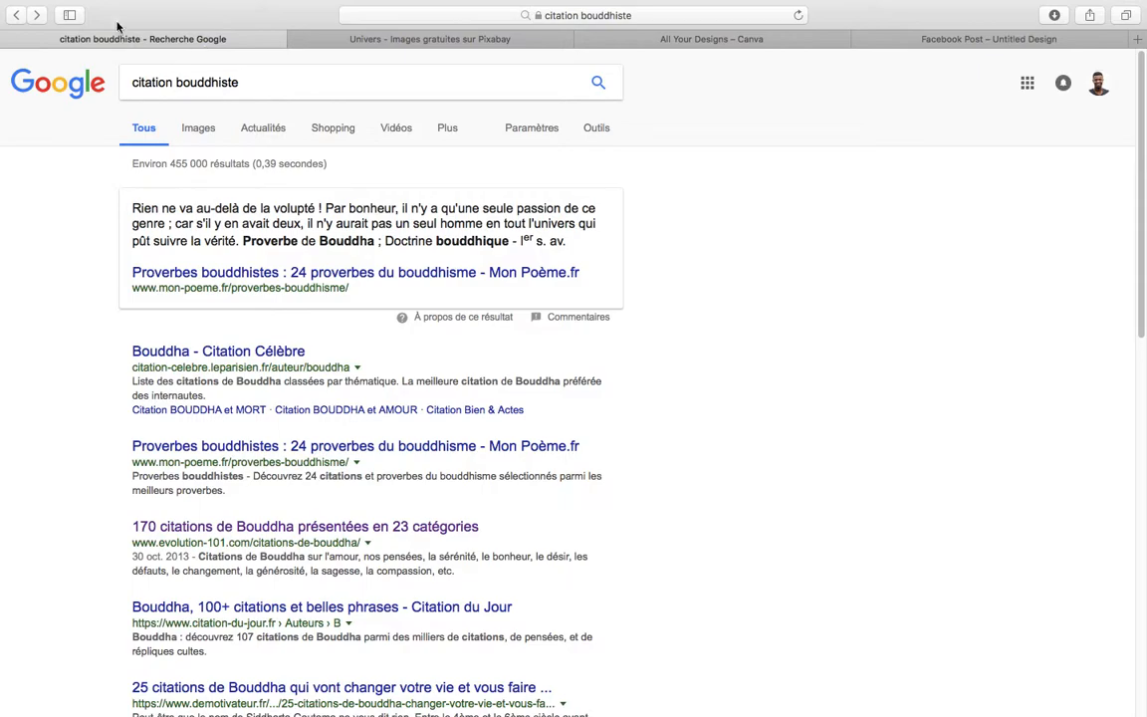
{"action": "left_click", "coordinate": [236, 532]}
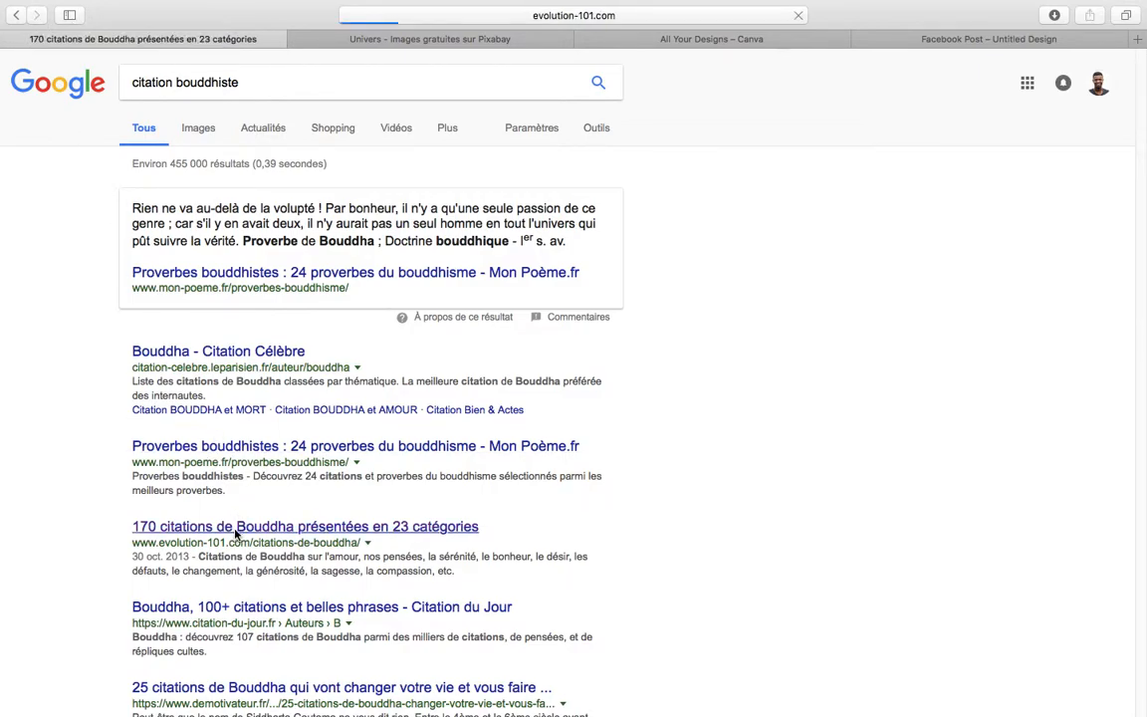
{"action": "scroll", "coordinate": [240, 474], "scroll_direction": "down", "scroll_amount": 5}
{"action": "scroll", "coordinate": [237, 480], "scroll_direction": "down", "scroll_amount": 6}
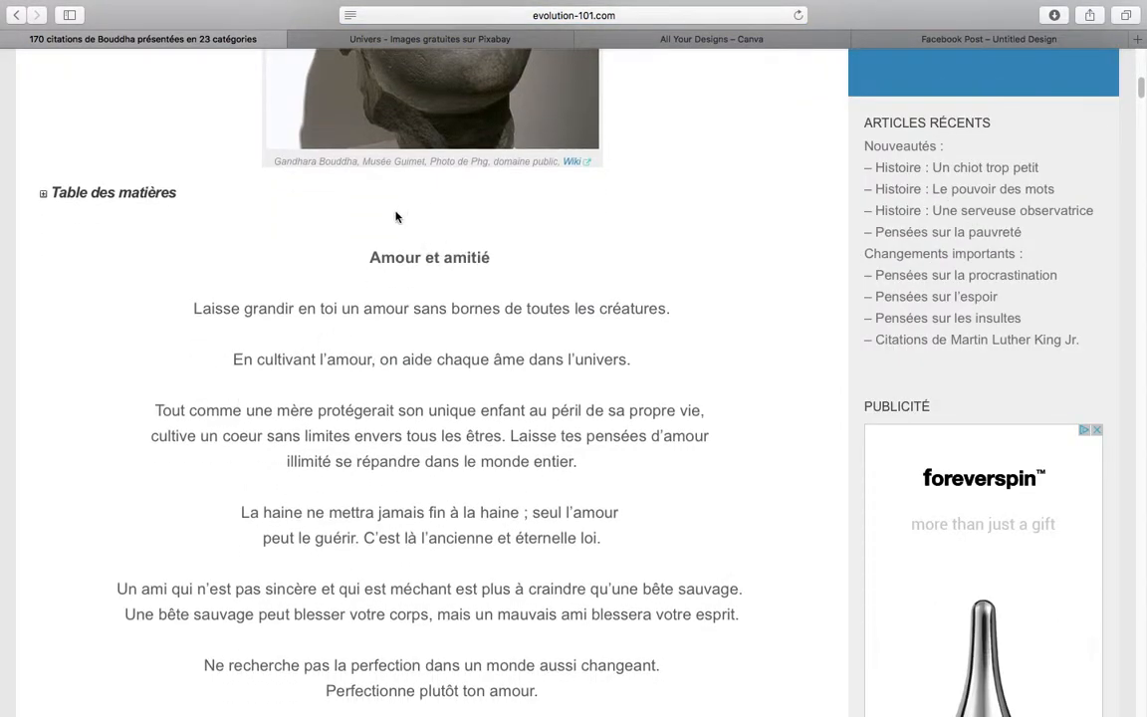
{"action": "scroll", "coordinate": [448, 318], "scroll_direction": "down", "scroll_amount": 5}
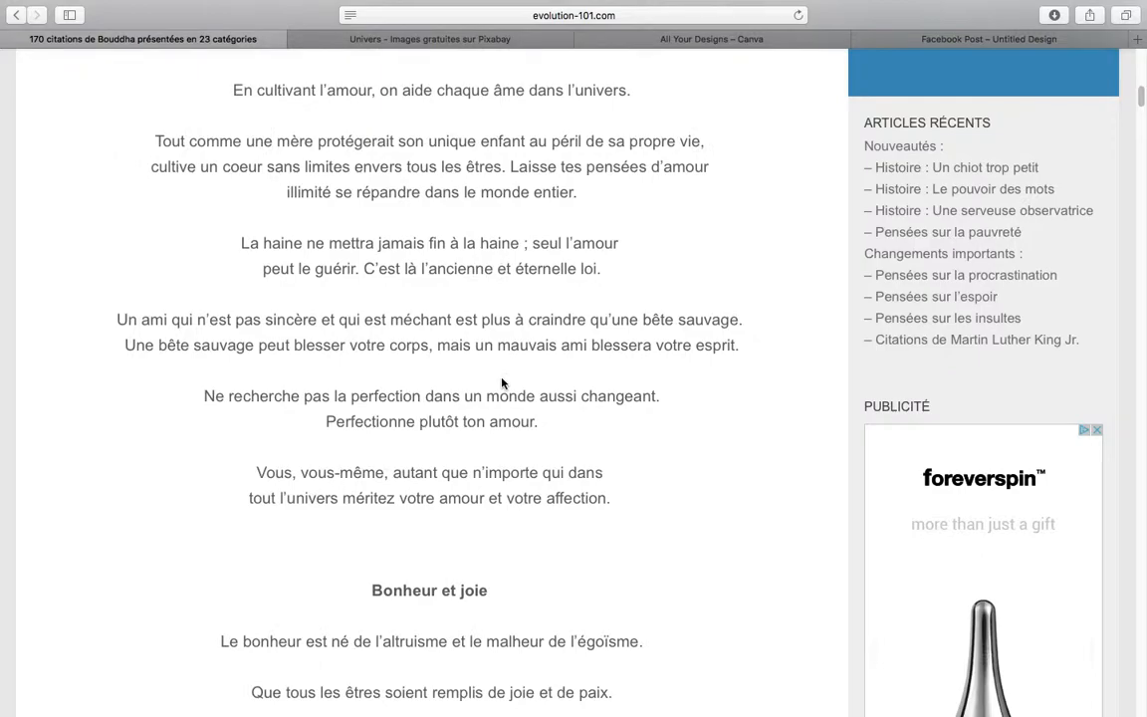
{"action": "scroll", "coordinate": [501, 383], "scroll_direction": "down", "scroll_amount": 18}
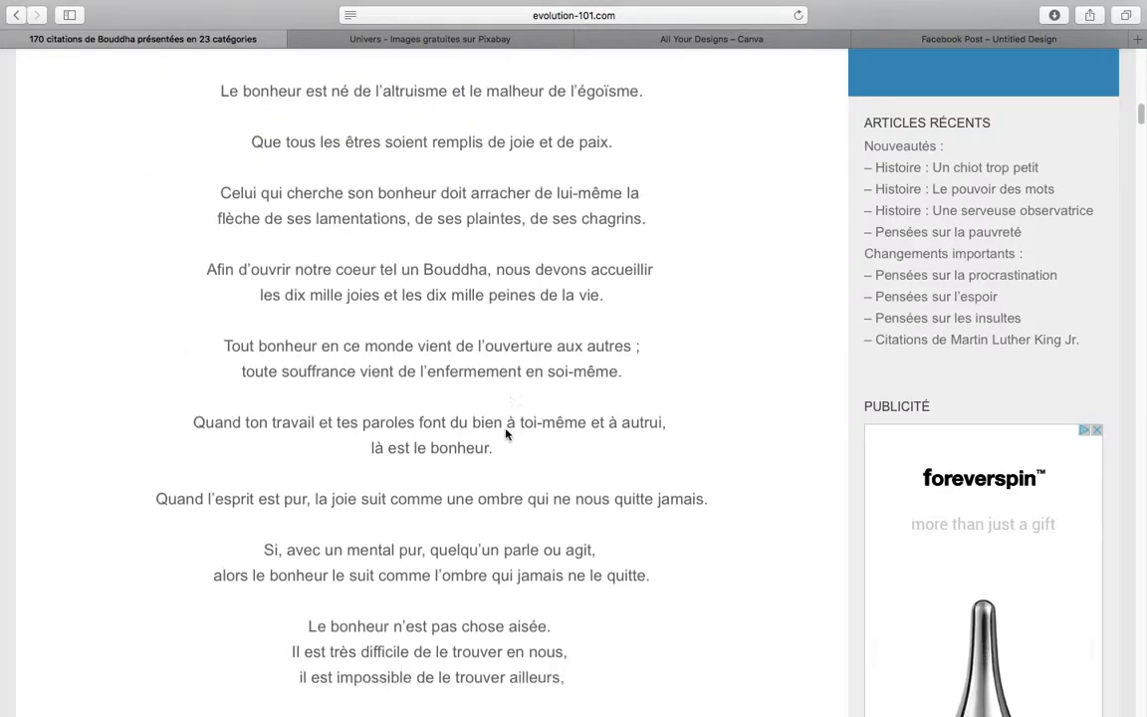
{"action": "scroll", "coordinate": [506, 435], "scroll_direction": "down", "scroll_amount": 16}
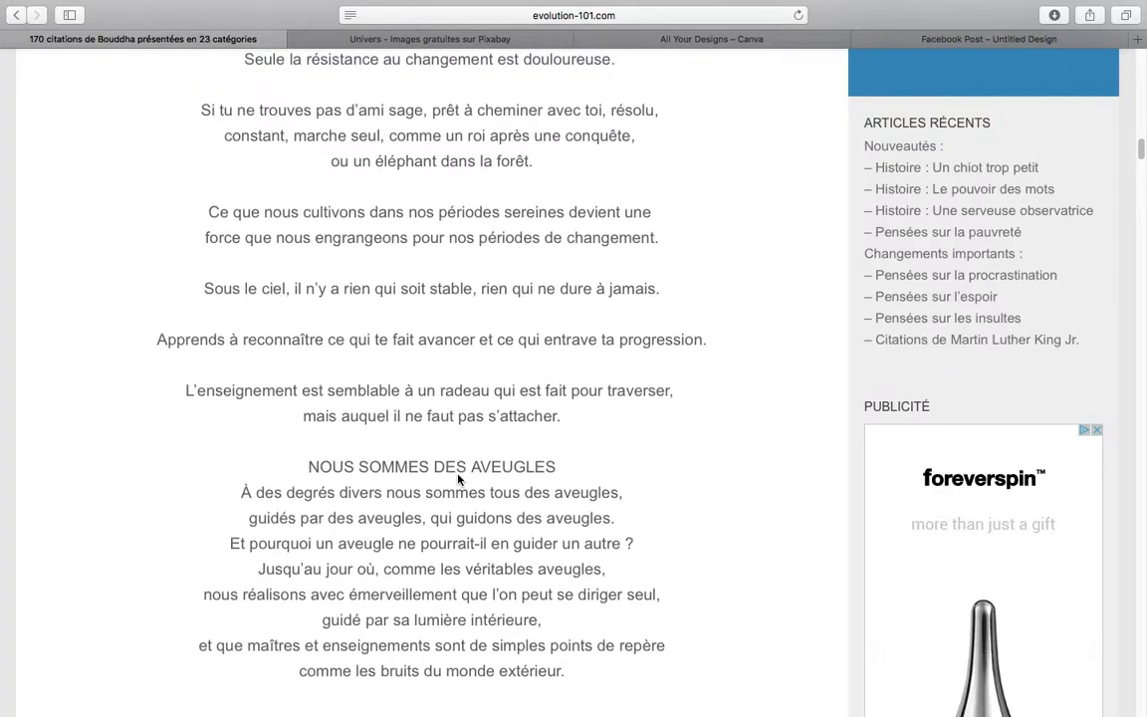
{"action": "scroll", "coordinate": [453, 488], "scroll_direction": "down", "scroll_amount": 10}
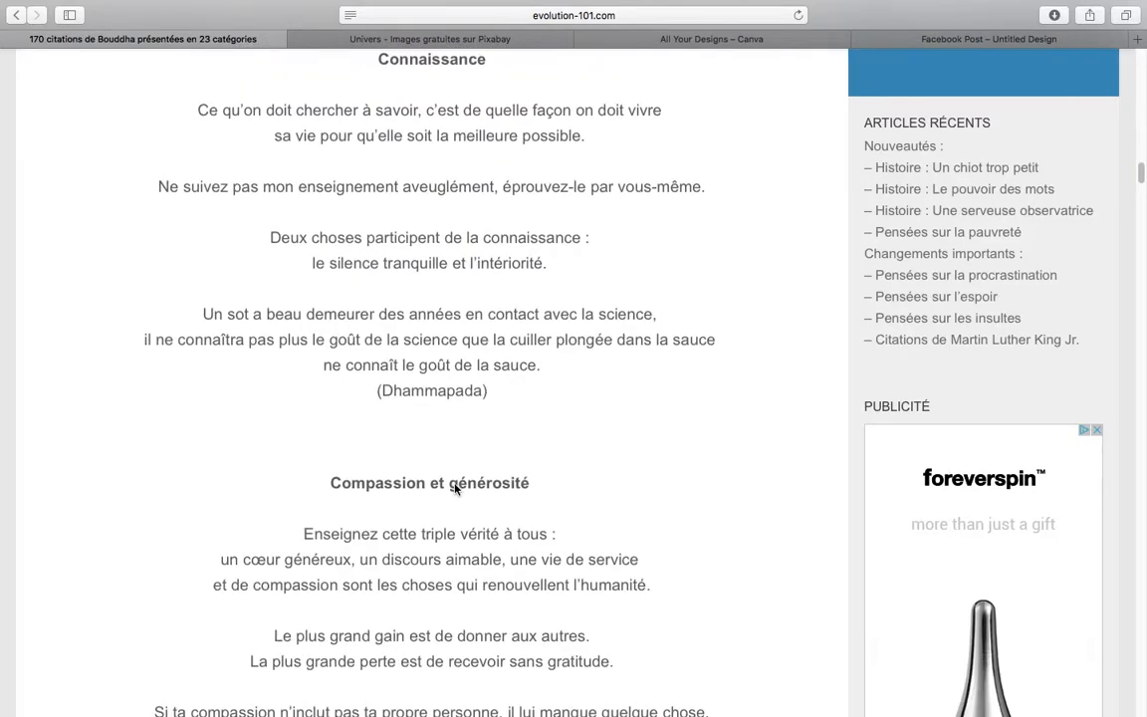
Step: Select the quote "En cultivant l'amour, on aide chaque âme dans l'univers." in the Amour et amitié section
{"action": "scroll", "coordinate": [462, 478], "scroll_direction": "up", "scroll_amount": 6}
{"action": "scroll", "coordinate": [463, 461], "scroll_direction": "up", "scroll_amount": 15}
{"action": "scroll", "coordinate": [463, 463], "scroll_direction": "up", "scroll_amount": 19}
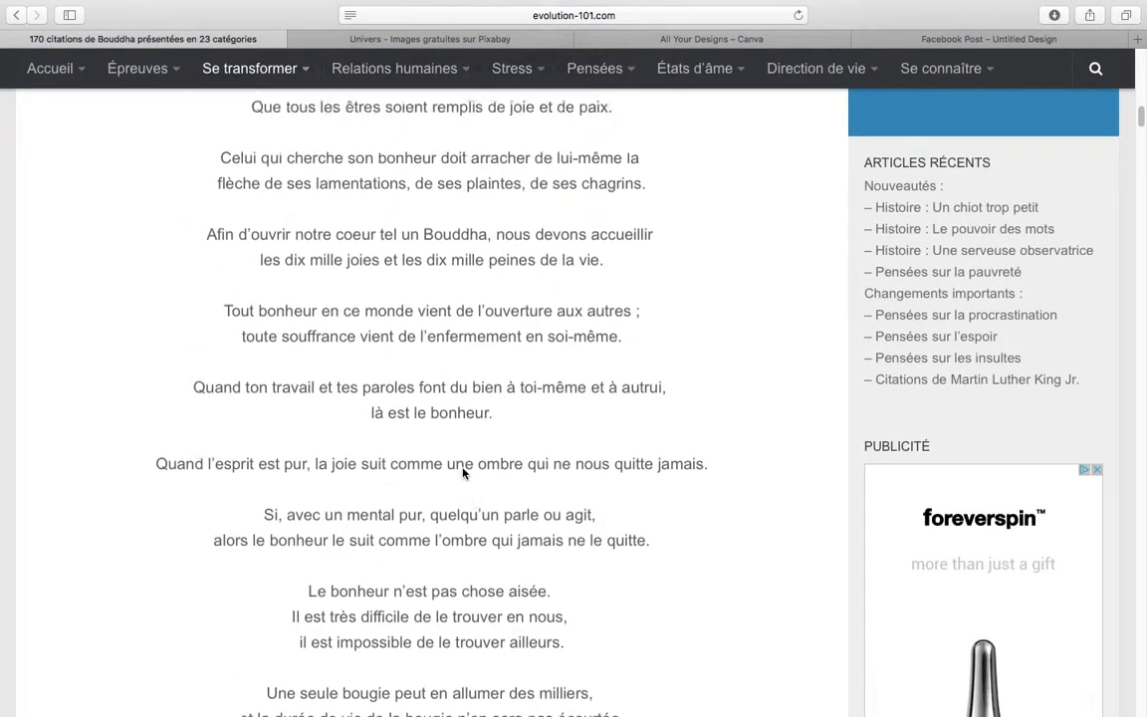
{"action": "scroll", "coordinate": [463, 474], "scroll_direction": "up", "scroll_amount": 10}
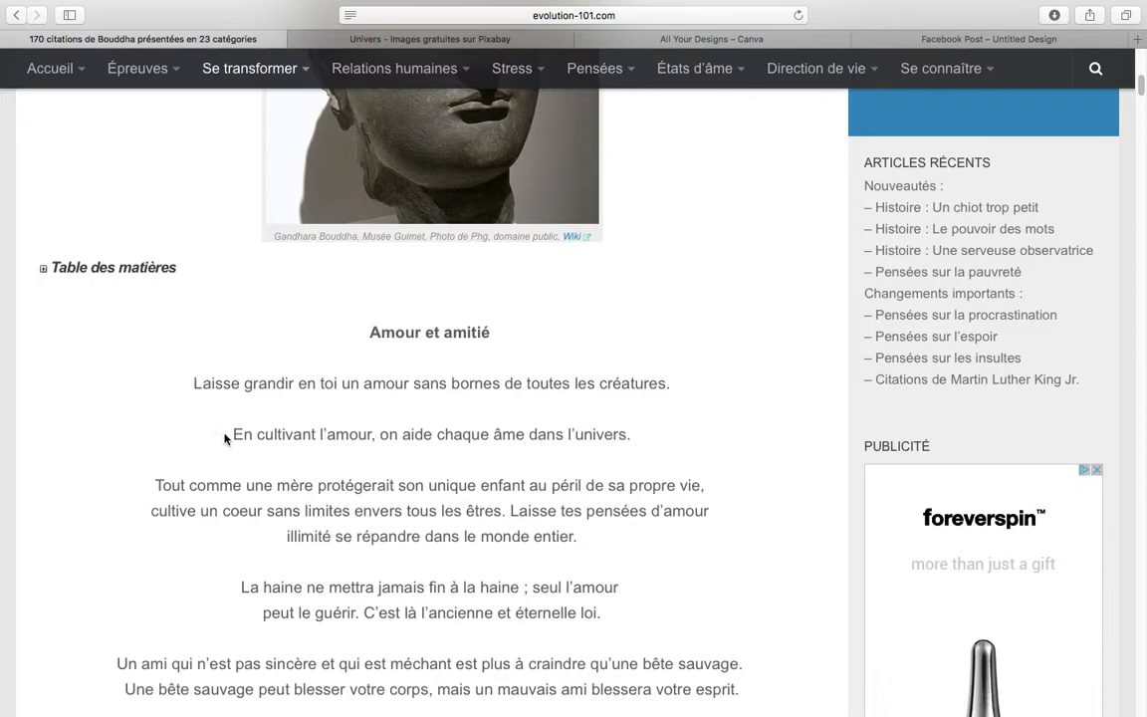
{"action": "left_click_drag", "start_coordinate": [232, 441], "coordinate": [643, 431]}
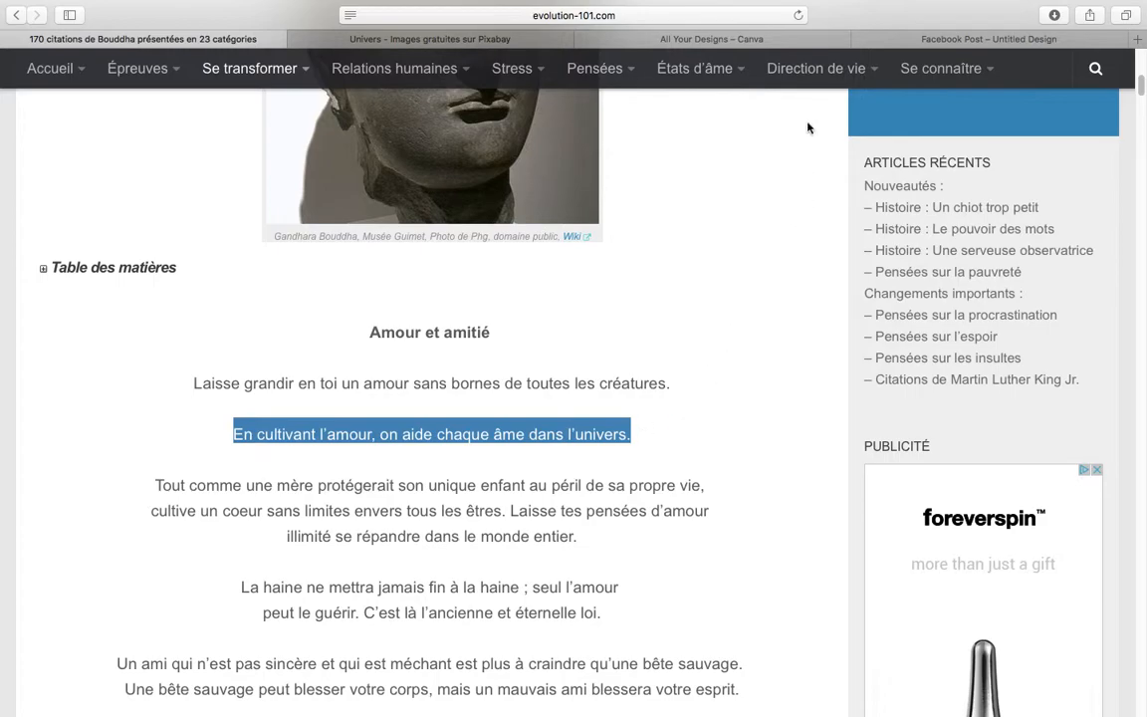
Step: Switch to Pixabay, return to its home page and search the free images for "univers"
{"action": "left_click", "coordinate": [483, 44]}
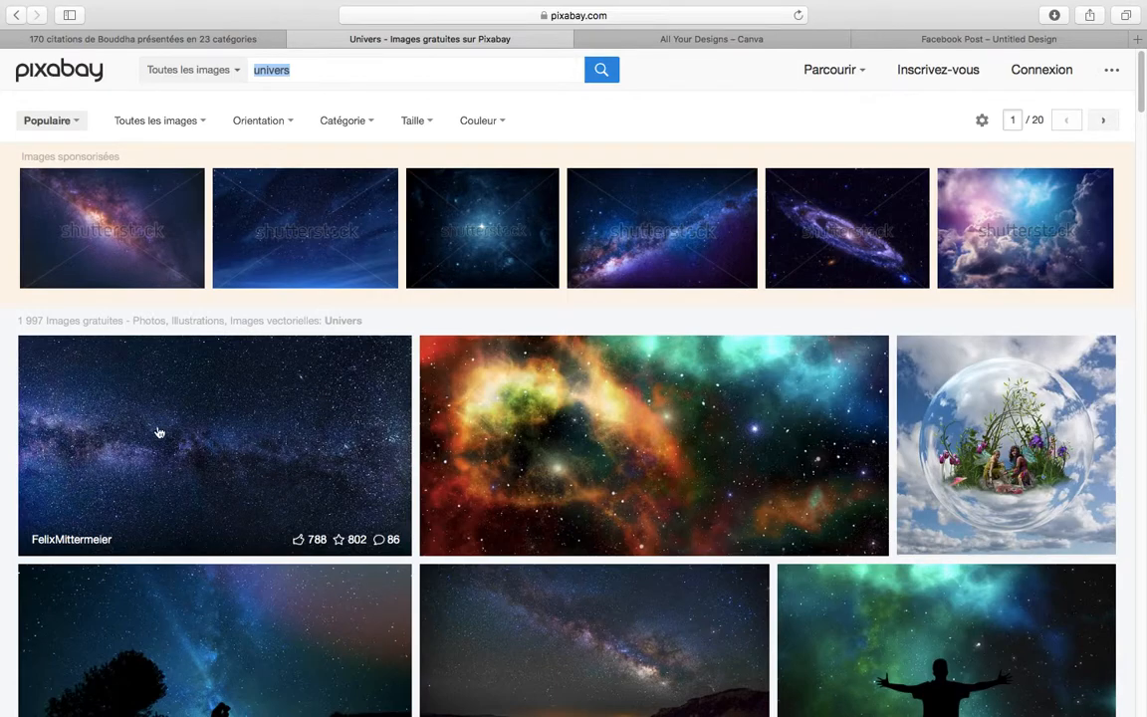
{"action": "left_click", "coordinate": [16, 15]}
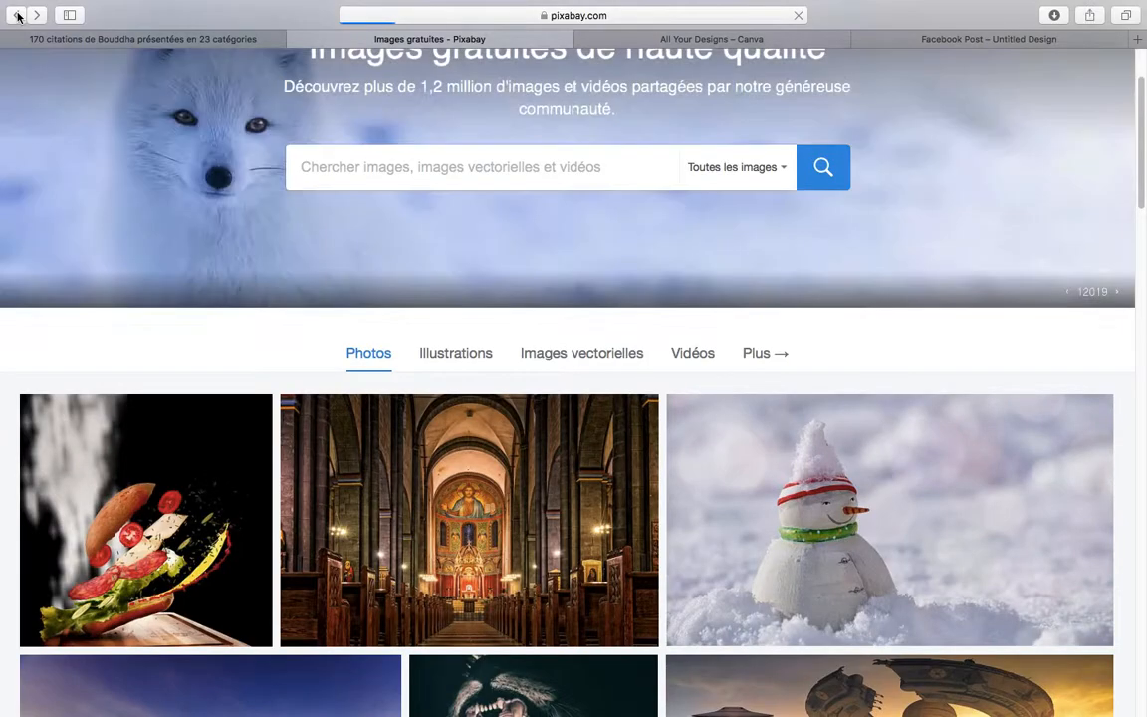
{"action": "left_click", "coordinate": [422, 176]}
{"action": "type", "text": "univers"}
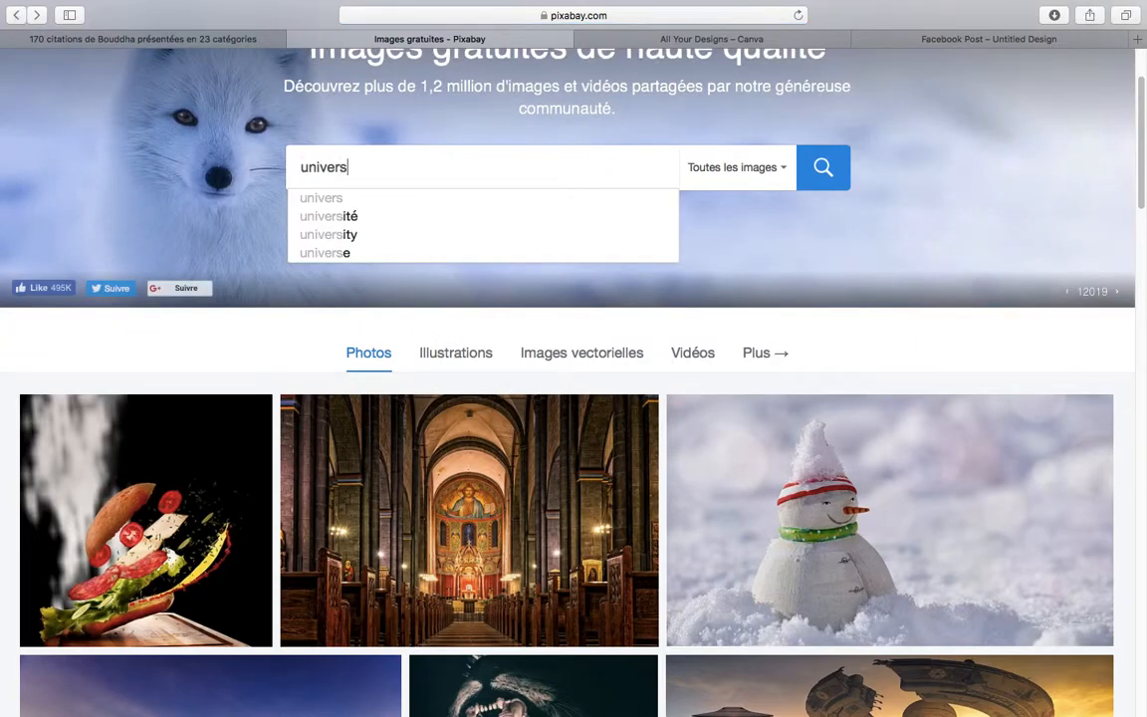
{"action": "key", "text": "Return"}
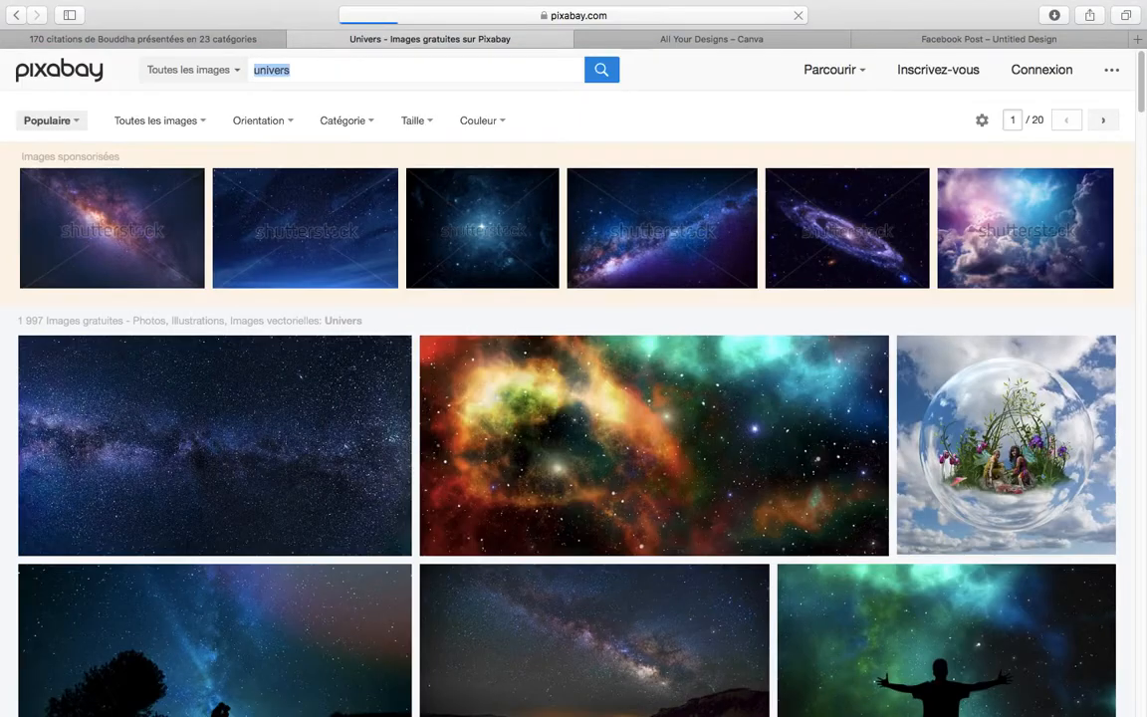
Step: Browse the results and save the image of the embracing couple beside a tree under the starry sky to the Téléchargements folder
{"action": "scroll", "coordinate": [647, 483], "scroll_direction": "down", "scroll_amount": 10}
{"action": "scroll", "coordinate": [653, 479], "scroll_direction": "up", "scroll_amount": 10}
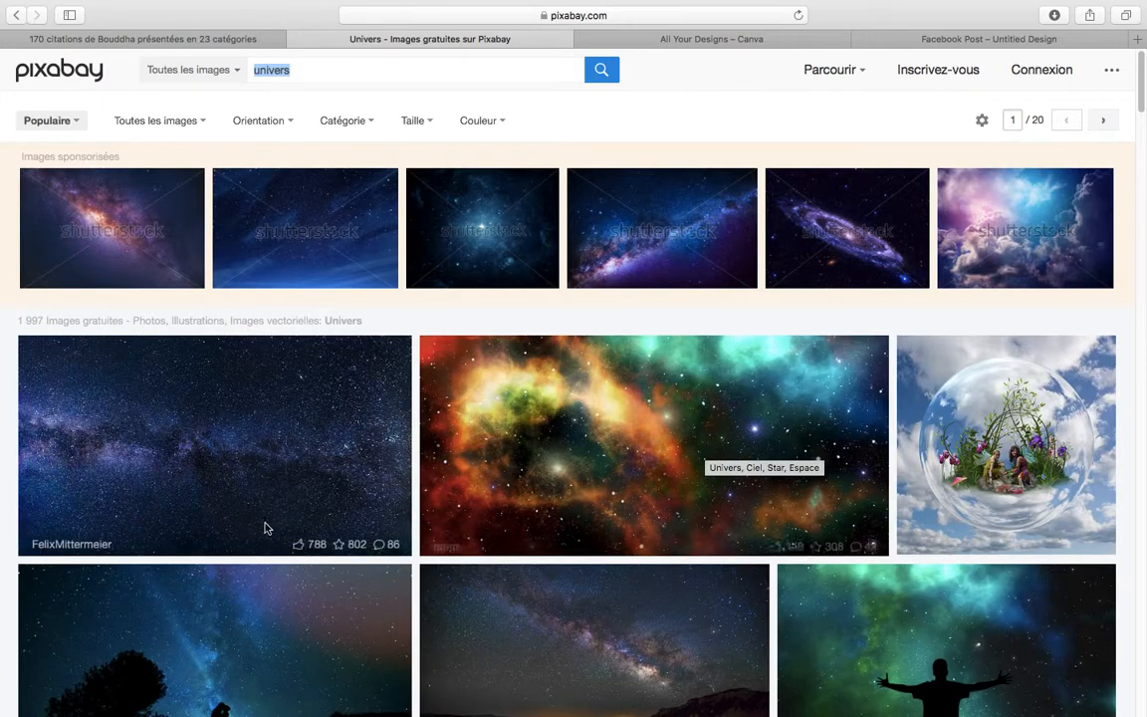
{"action": "scroll", "coordinate": [249, 508], "scroll_direction": "down", "scroll_amount": 3}
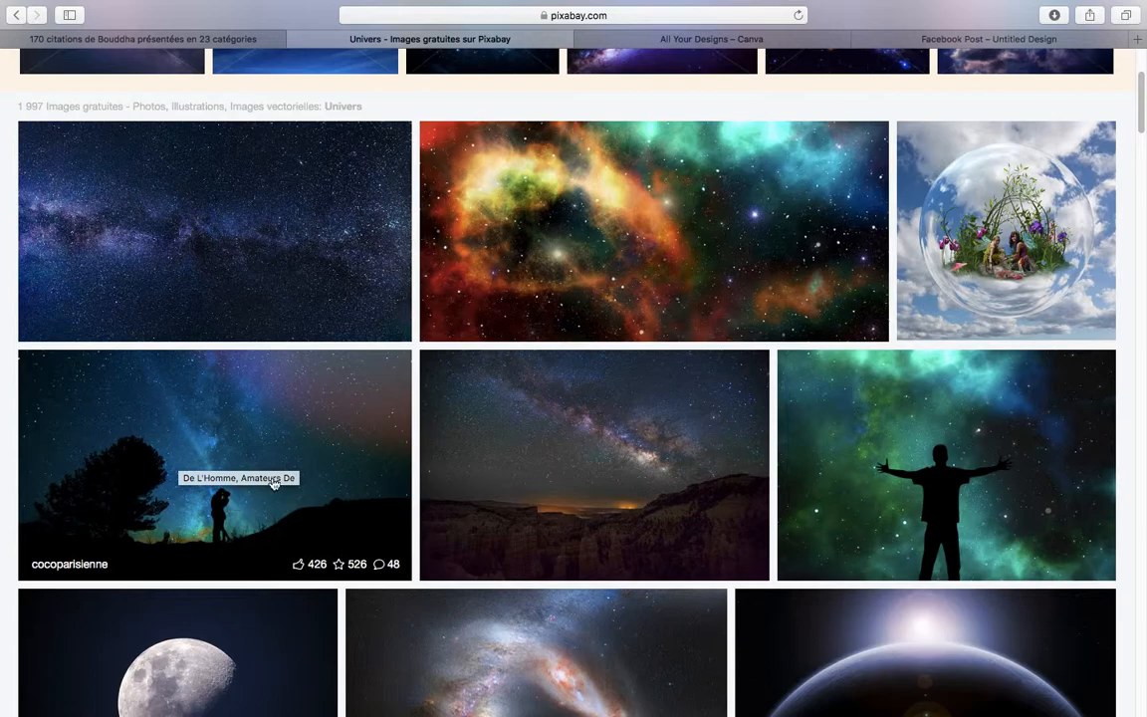
{"action": "right_click", "coordinate": [292, 424]}
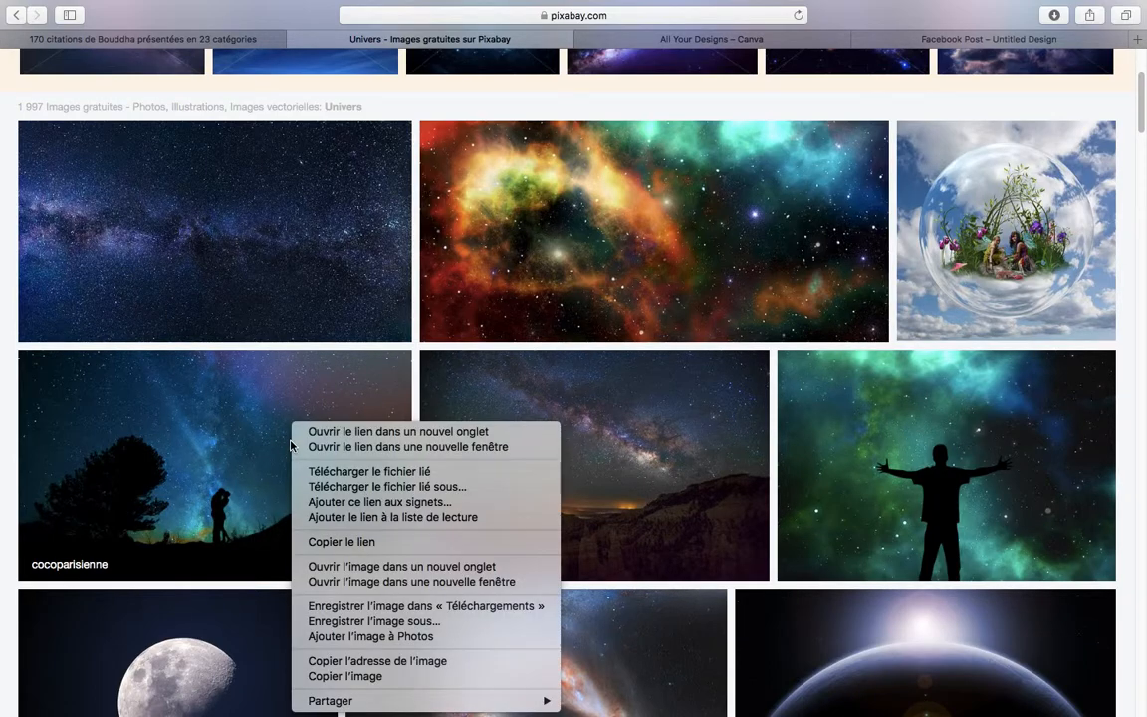
{"action": "left_click", "coordinate": [461, 609]}
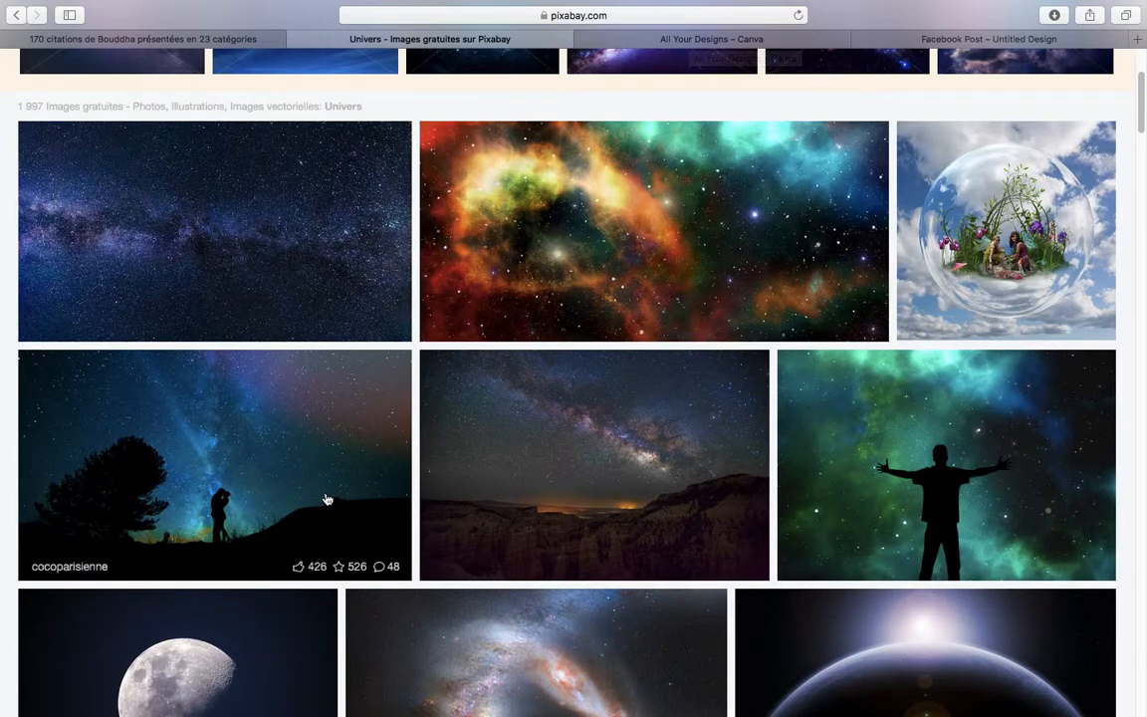
Step: Switch to the untitled Facebook Post design in Canva and upload the image human-1215160__340.jpg from Téléchargements
{"action": "left_click", "coordinate": [697, 39]}
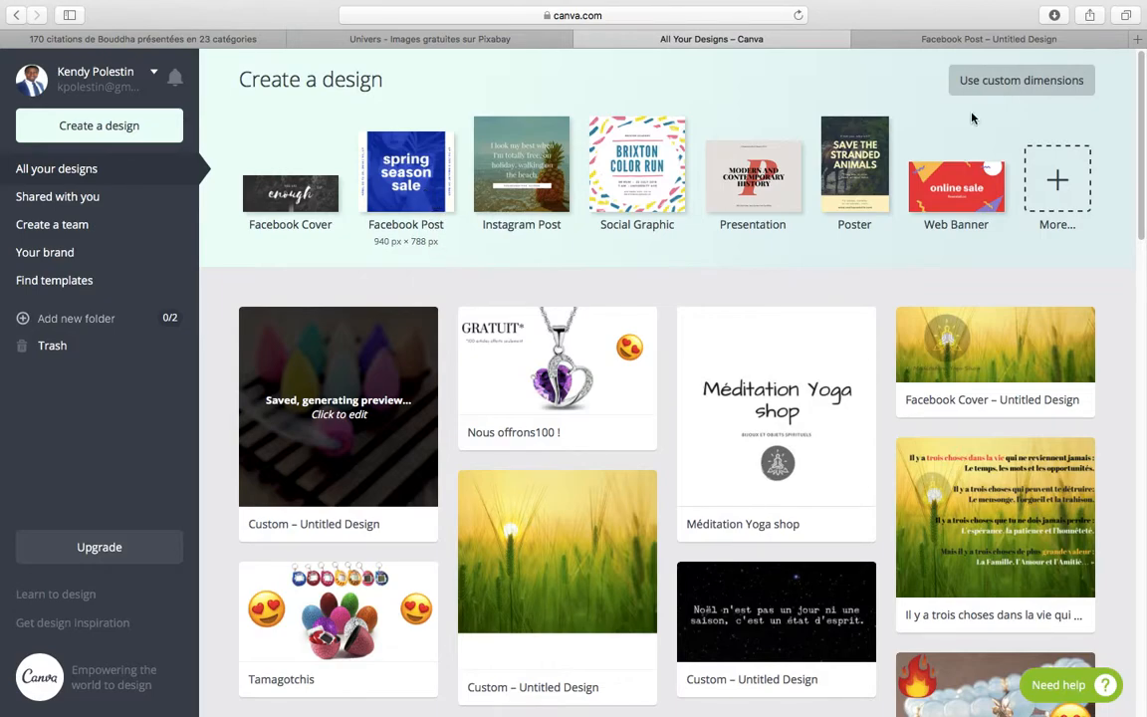
{"action": "left_click", "coordinate": [1001, 40]}
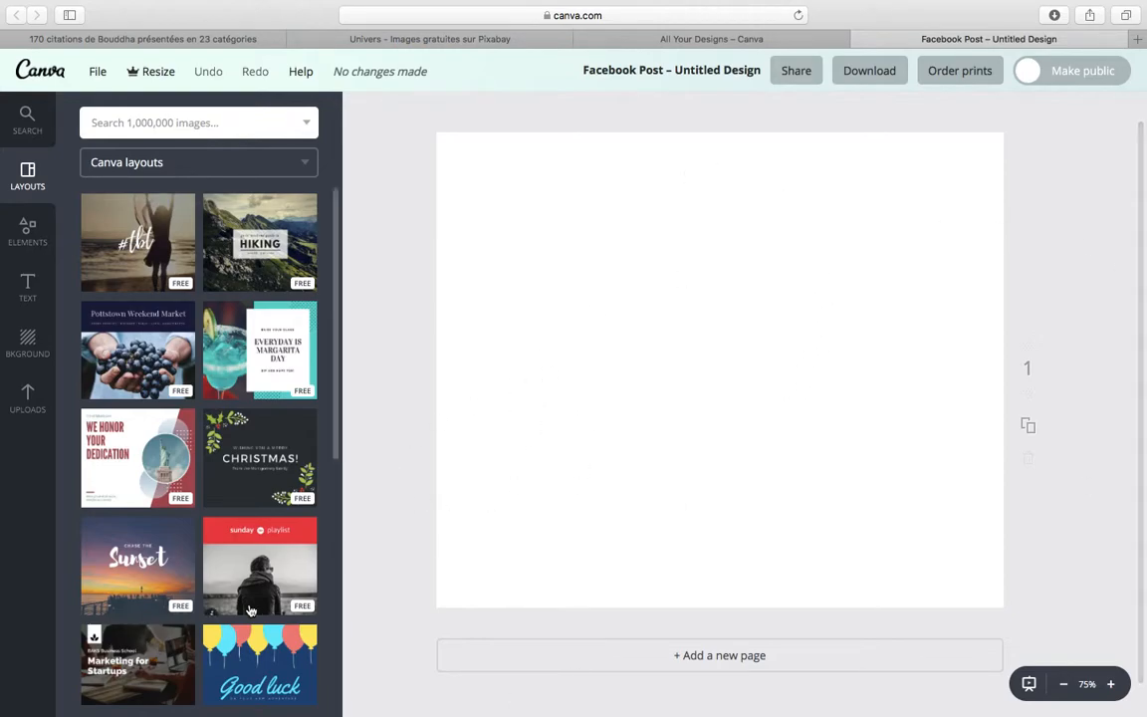
{"action": "left_click", "coordinate": [28, 402]}
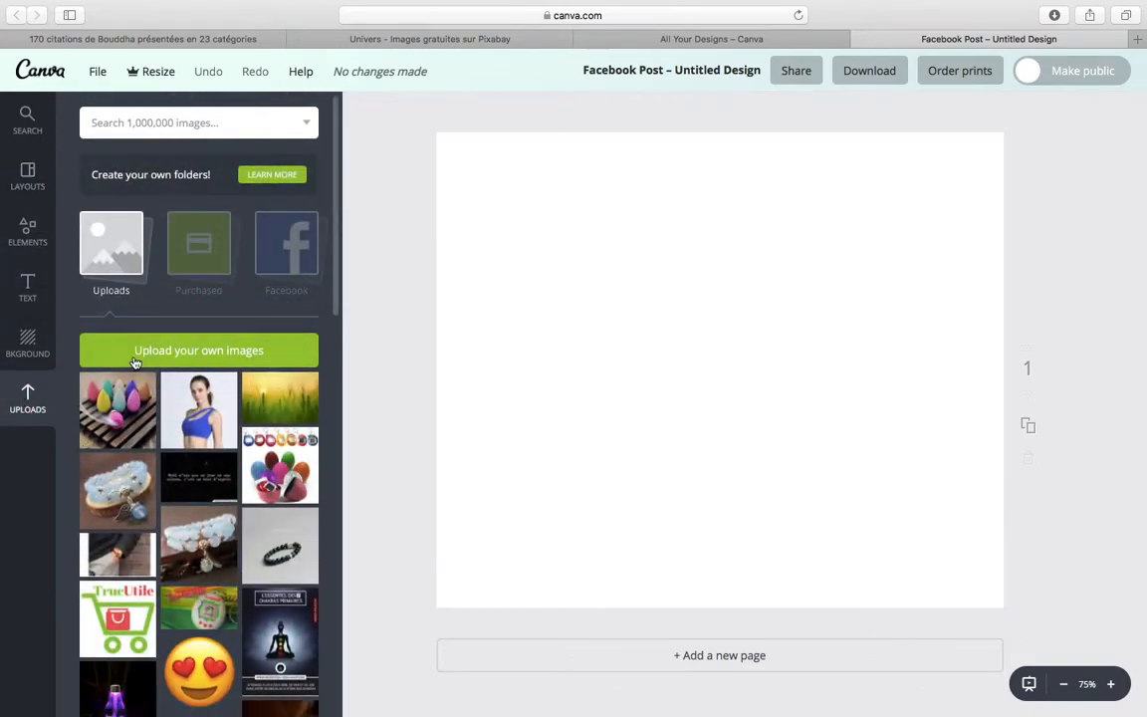
{"action": "left_click", "coordinate": [169, 353]}
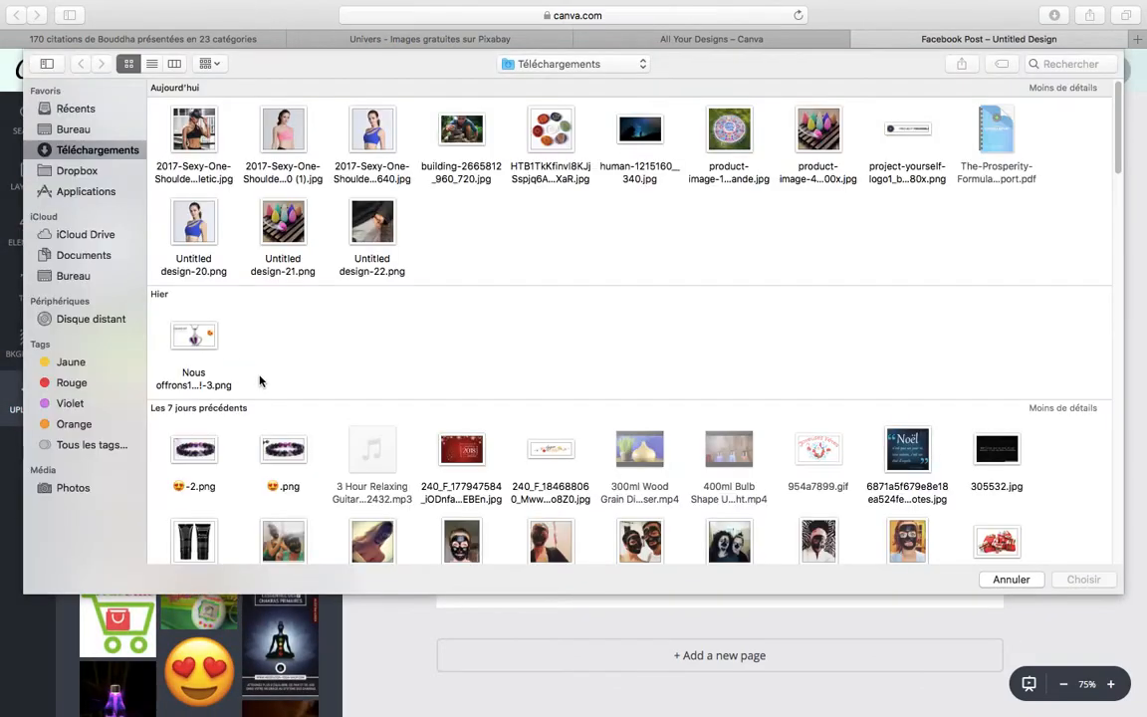
{"action": "left_click", "coordinate": [643, 133]}
{"action": "left_click", "coordinate": [1071, 579]}
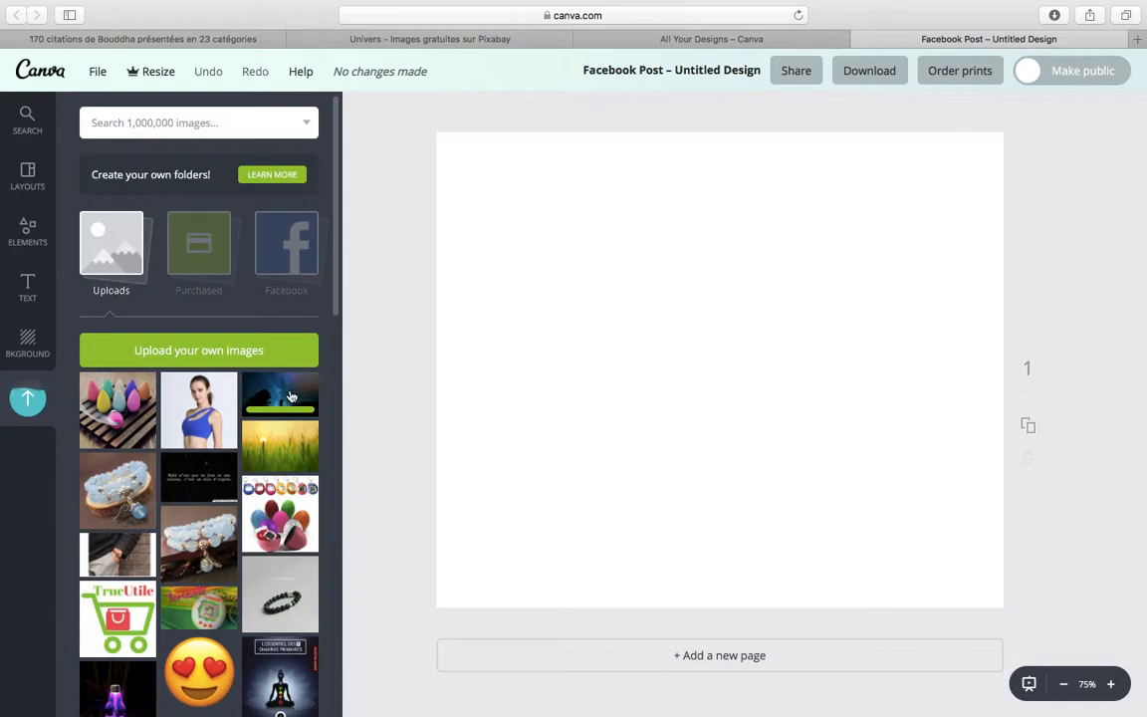
Step: Place the uploaded starry-sky couple image on the blank page and enlarge it until it covers the whole post
{"action": "left_click", "coordinate": [290, 396]}
{"action": "left_click_drag", "start_coordinate": [546, 472], "coordinate": [414, 549]}
{"action": "left_click_drag", "start_coordinate": [894, 268], "coordinate": [1076, 99]}
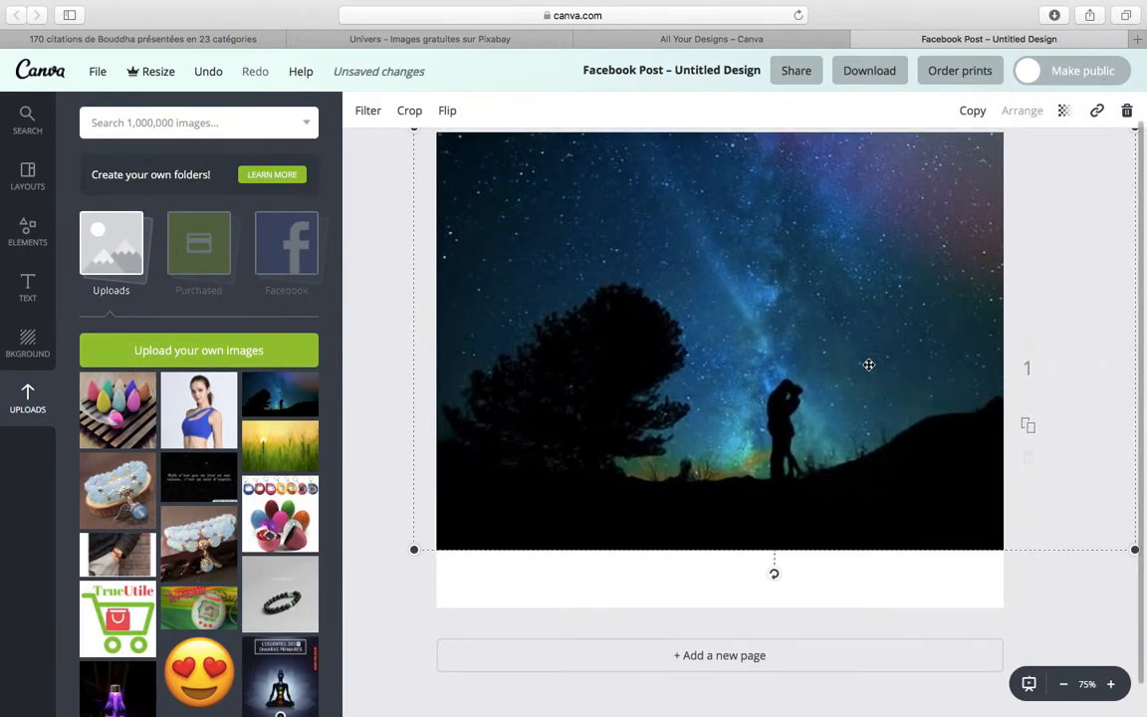
{"action": "scroll", "coordinate": [868, 364], "scroll_direction": "up", "scroll_amount": 1}
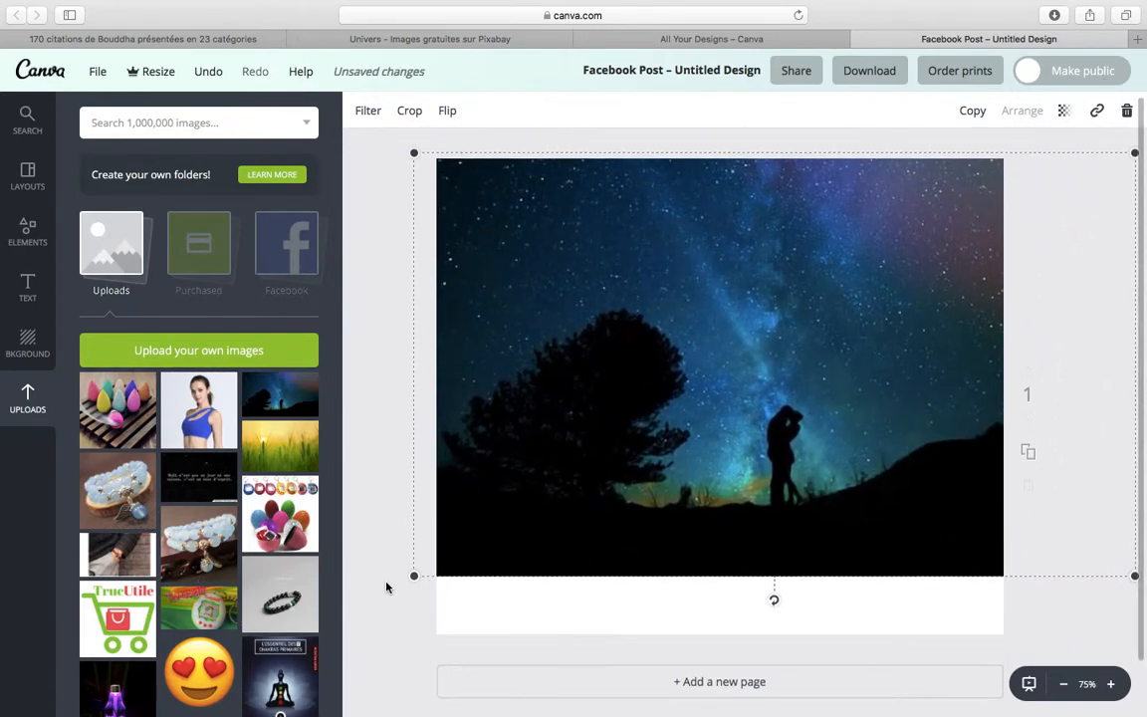
{"action": "left_click_drag", "start_coordinate": [412, 579], "coordinate": [344, 696]}
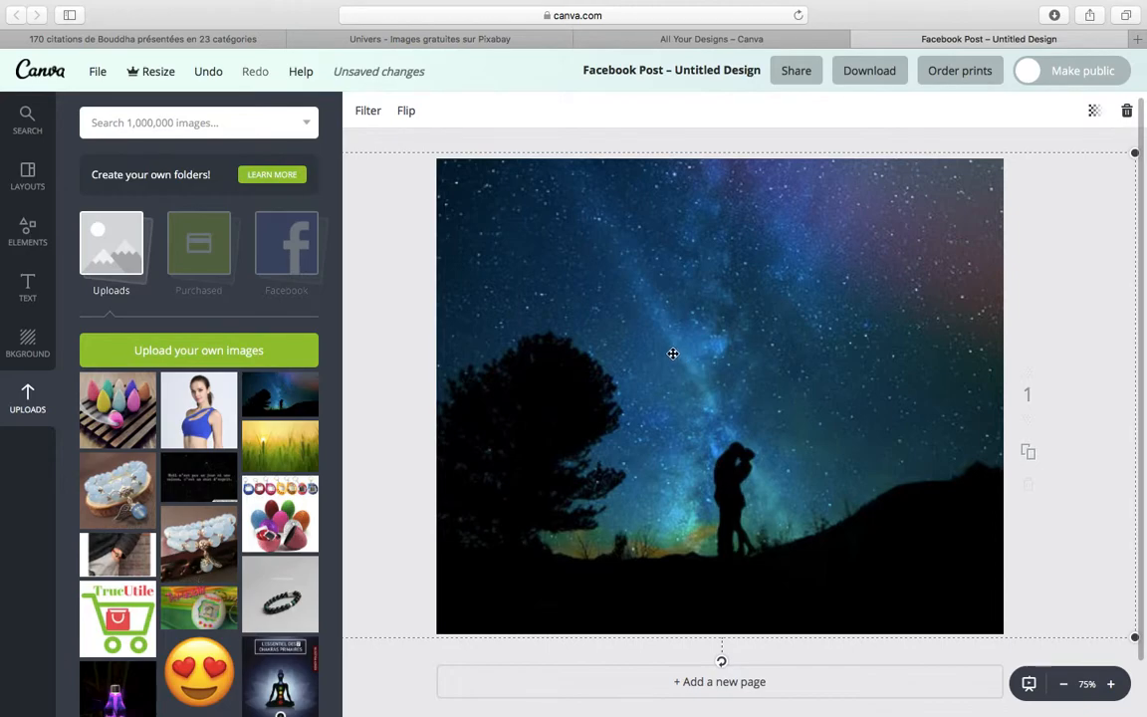
Step: Switch to Pixabay and save the Milky Way, outstretched-arms silhouette and canyon night-sky images to the Téléchargements folder
{"action": "left_click", "coordinate": [420, 40]}
{"action": "mouse_move", "coordinate": [299, 259]}
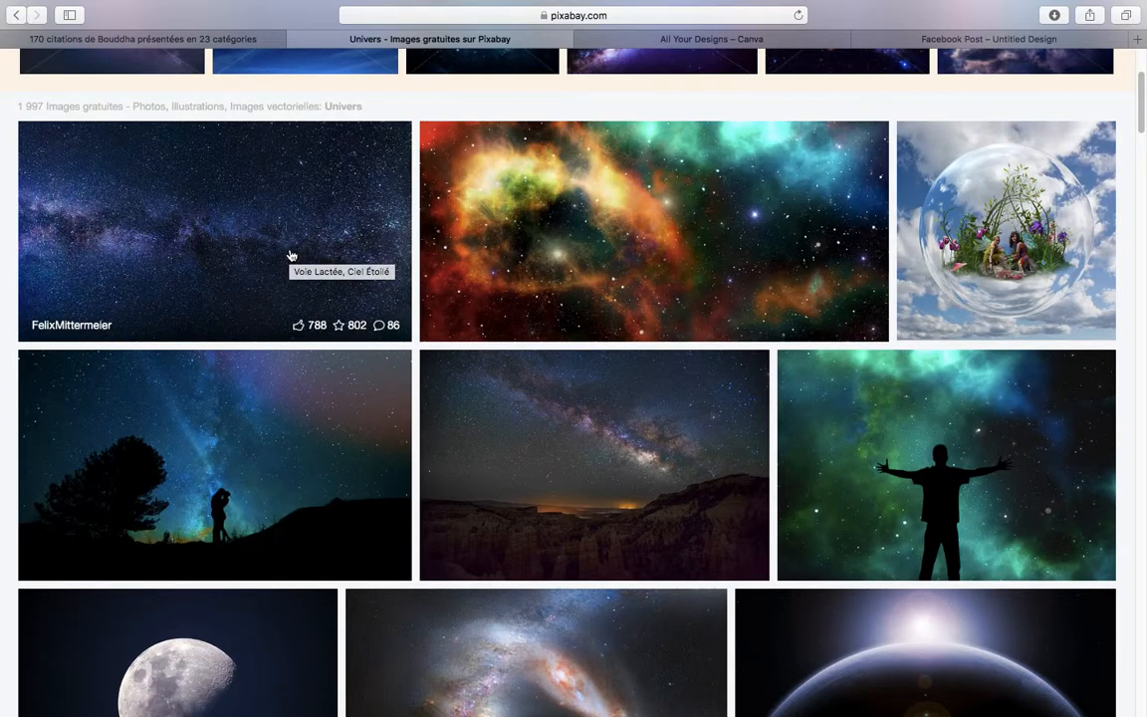
{"action": "mouse_move", "coordinate": [584, 223]}
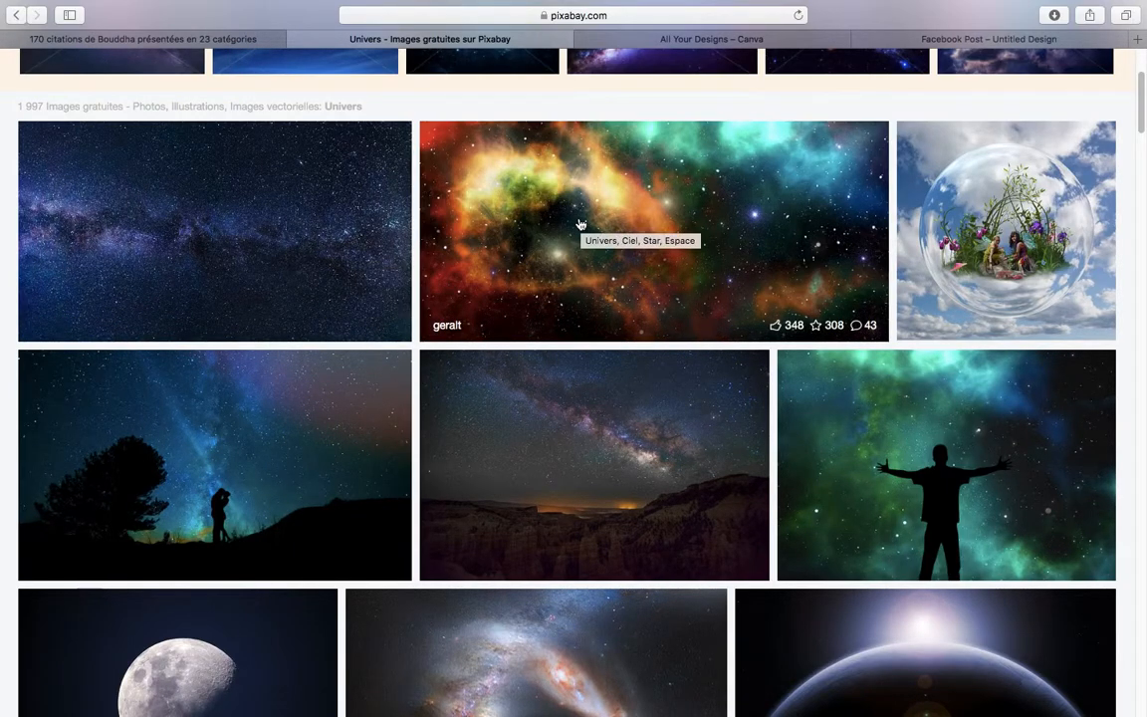
{"action": "right_click", "coordinate": [296, 246]}
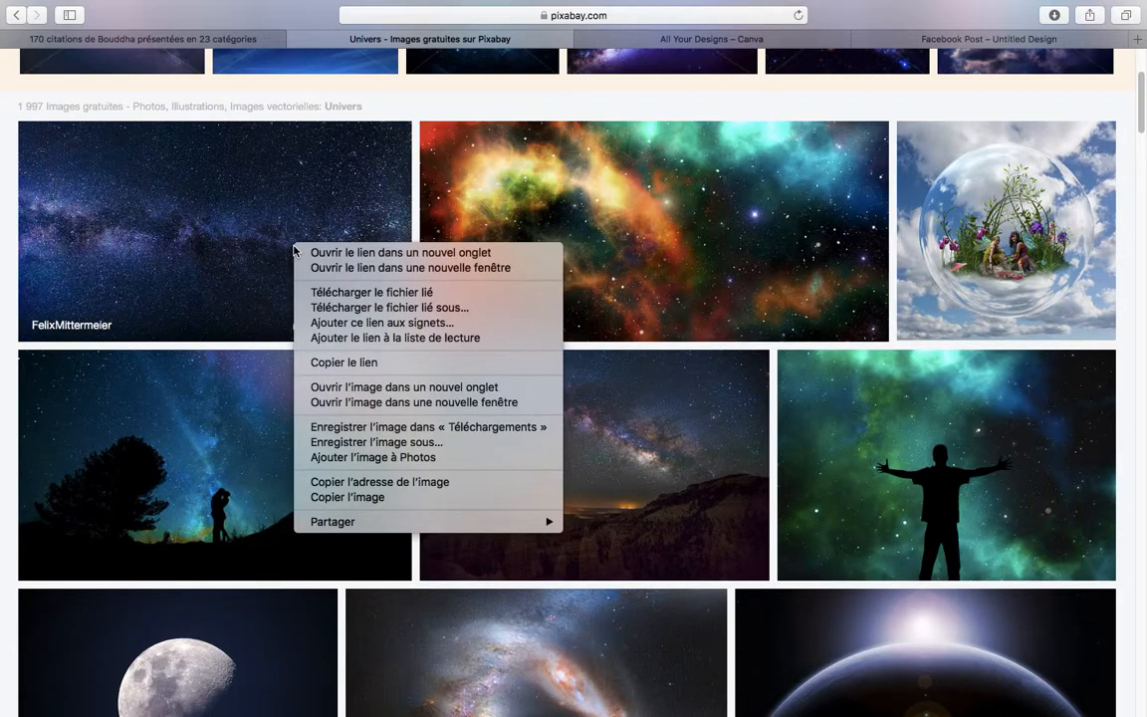
{"action": "left_click", "coordinate": [493, 427]}
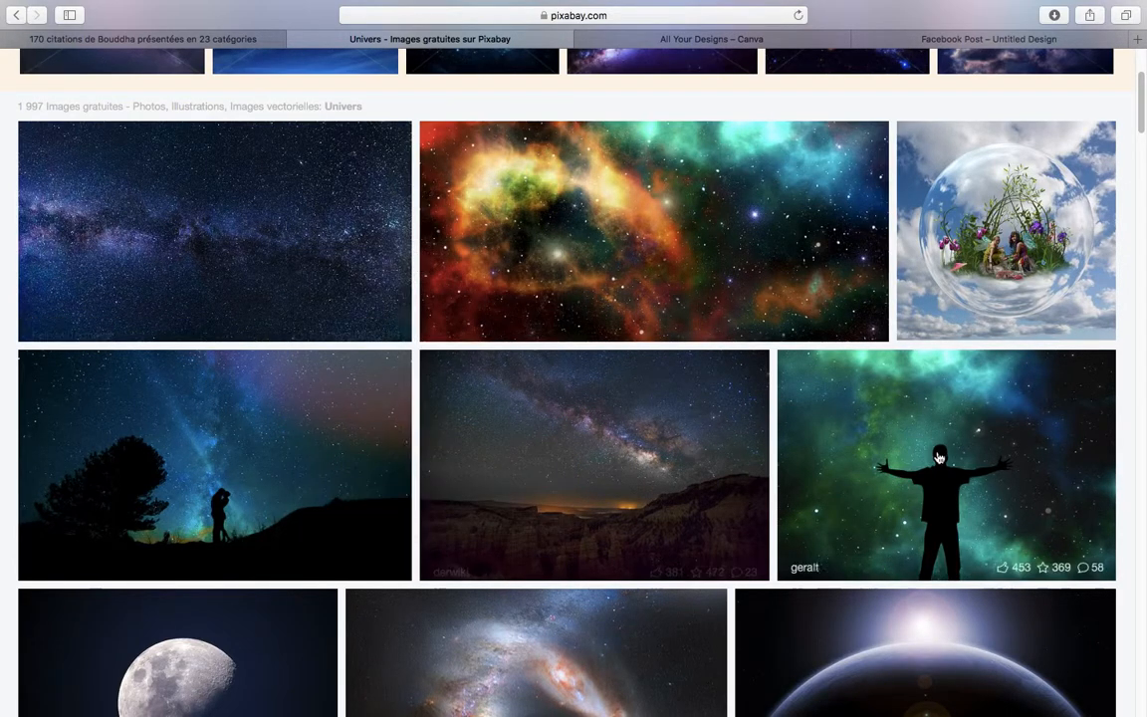
{"action": "right_click", "coordinate": [929, 456]}
{"action": "left_click", "coordinate": [851, 604]}
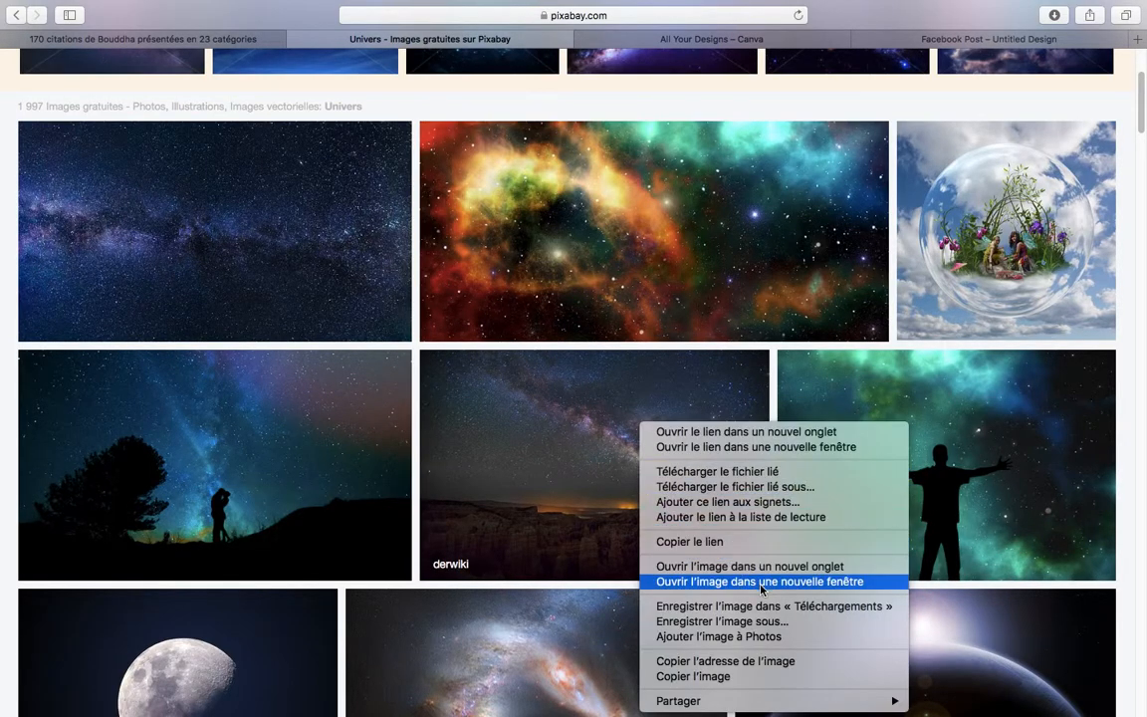
{"action": "left_click", "coordinate": [688, 607]}
Step: Save the galaxy-over-mountains image and the rocky landscape with two suns to the Téléchargements folder
{"action": "scroll", "coordinate": [560, 455], "scroll_direction": "down", "scroll_amount": 3}
{"action": "scroll", "coordinate": [561, 455], "scroll_direction": "down", "scroll_amount": 3}
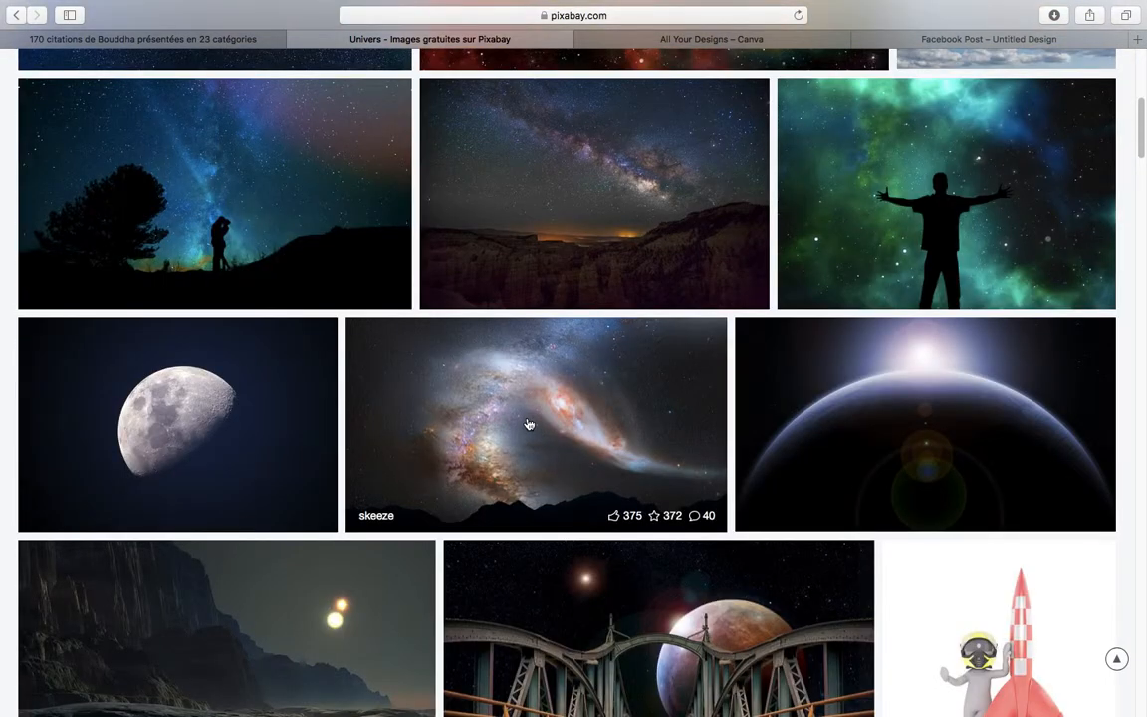
{"action": "right_click", "coordinate": [528, 417]}
{"action": "left_click", "coordinate": [654, 600]}
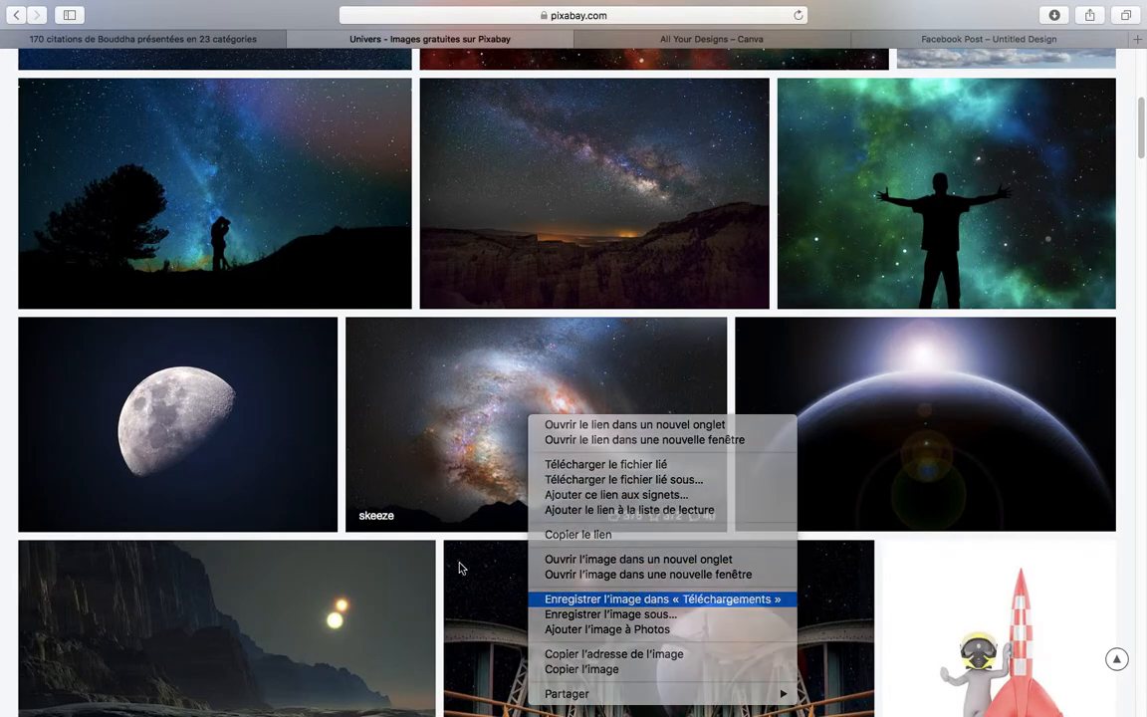
{"action": "scroll", "coordinate": [210, 331], "scroll_direction": "down", "scroll_amount": 6}
{"action": "right_click", "coordinate": [210, 332]}
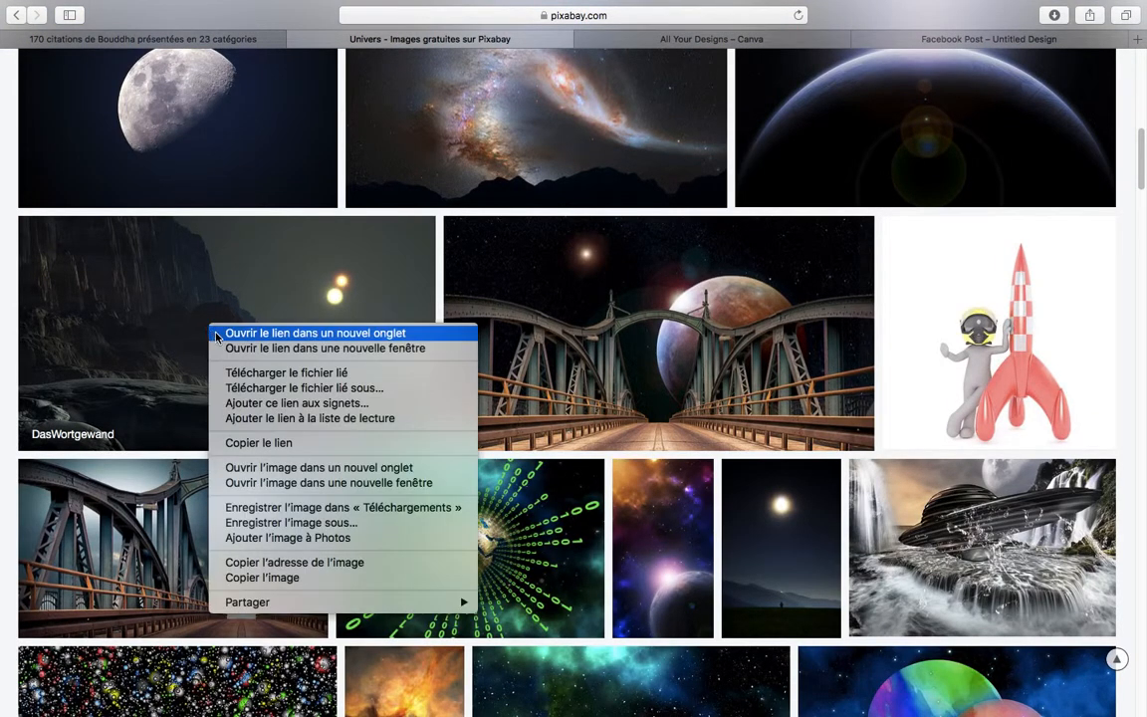
{"action": "left_click", "coordinate": [359, 507]}
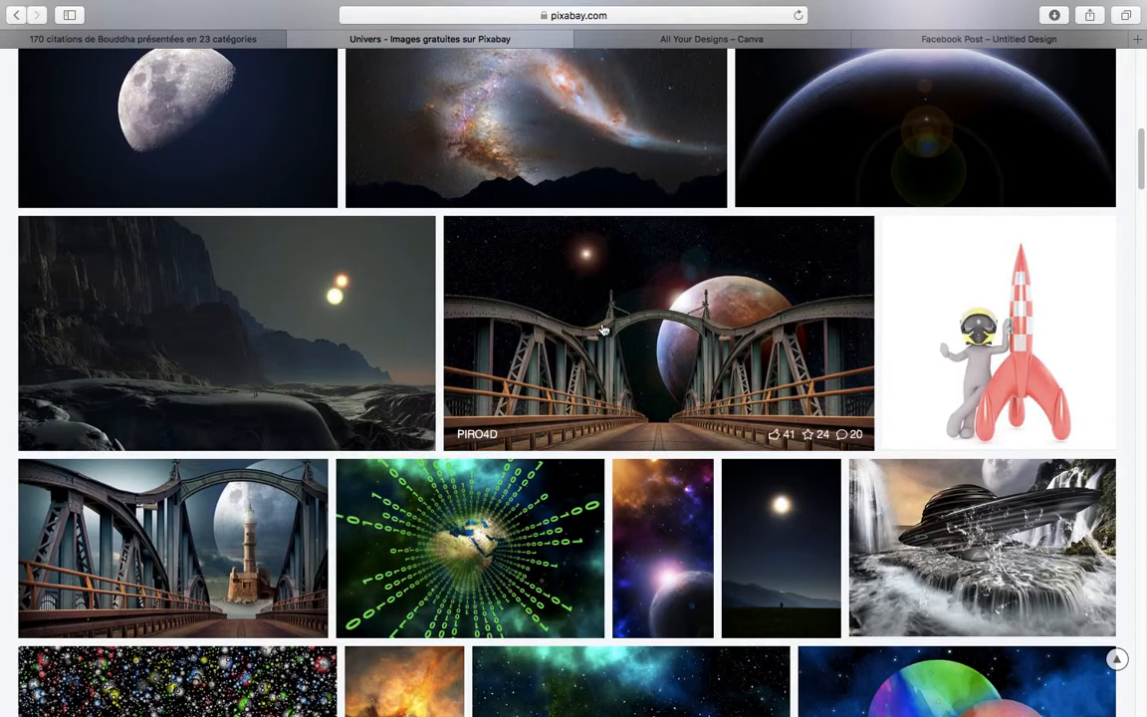
Step: Save the green starry galaxy image and the half-moon image to the Téléchargements folder
{"action": "scroll", "coordinate": [149, 378], "scroll_direction": "down", "scroll_amount": 3}
{"action": "scroll", "coordinate": [116, 365], "scroll_direction": "down", "scroll_amount": 3}
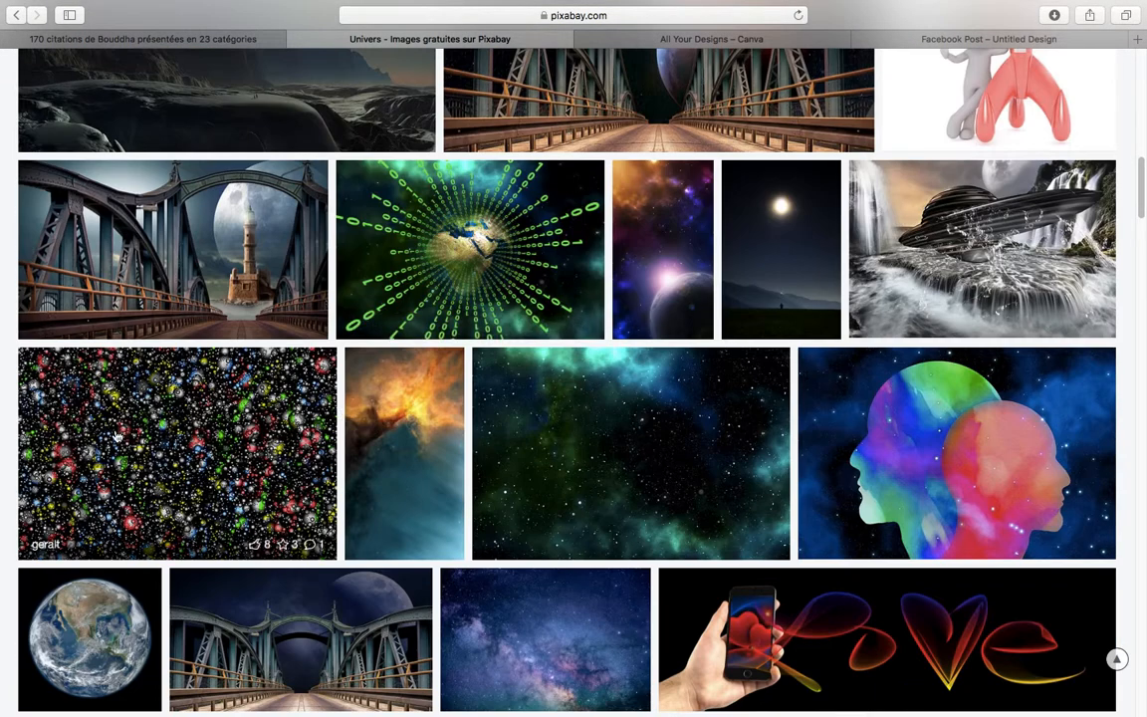
{"action": "right_click", "coordinate": [608, 424]}
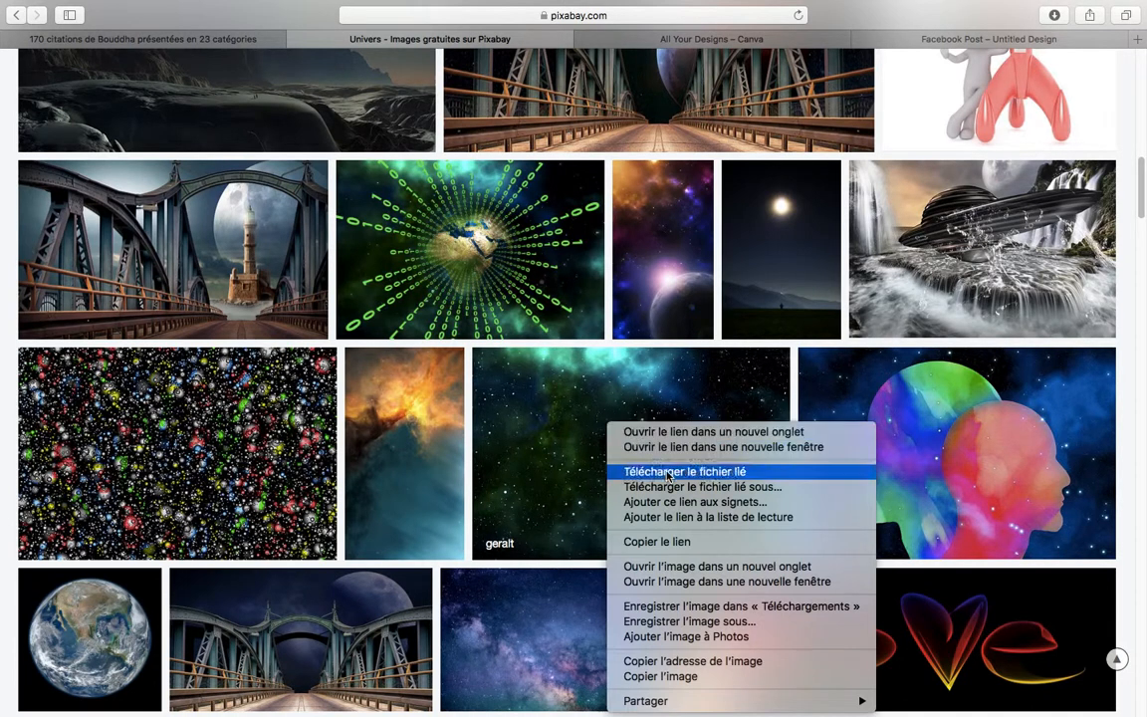
{"action": "left_click", "coordinate": [744, 617]}
{"action": "scroll", "coordinate": [164, 326], "scroll_direction": "up", "scroll_amount": 10}
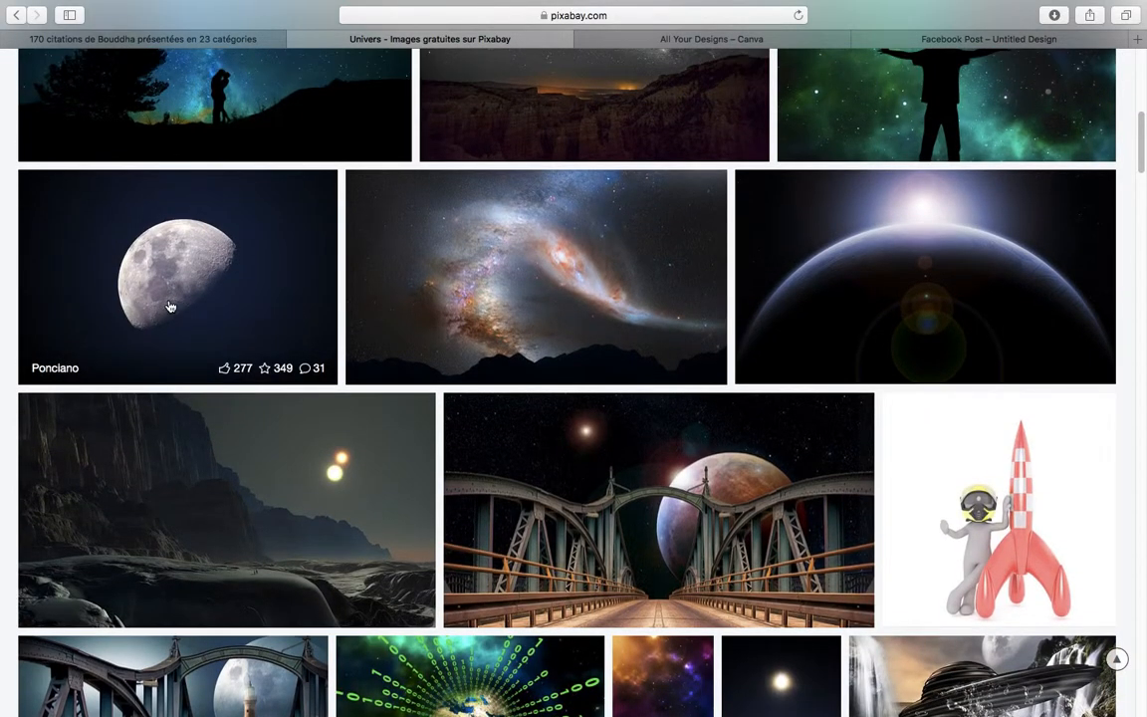
{"action": "right_click", "coordinate": [170, 306]}
{"action": "left_click", "coordinate": [299, 479]}
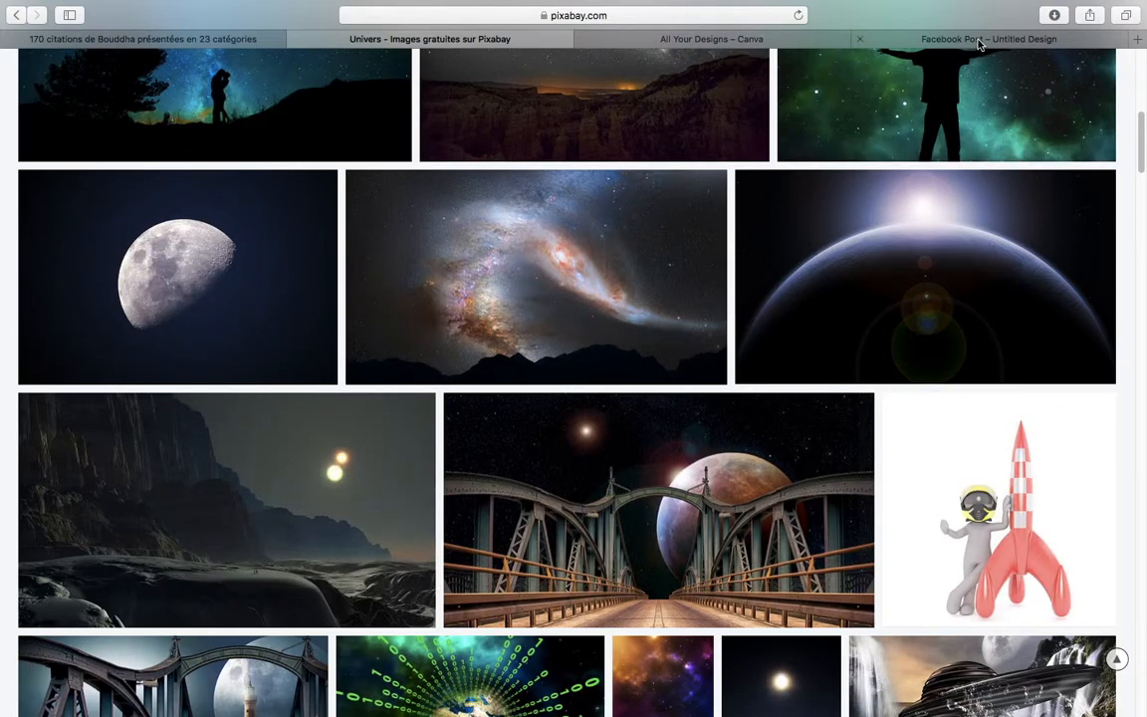
Step: Switch to the untitled Facebook Post design in Canva and delete the starry-sky couple image from the page
{"action": "left_click", "coordinate": [901, 39]}
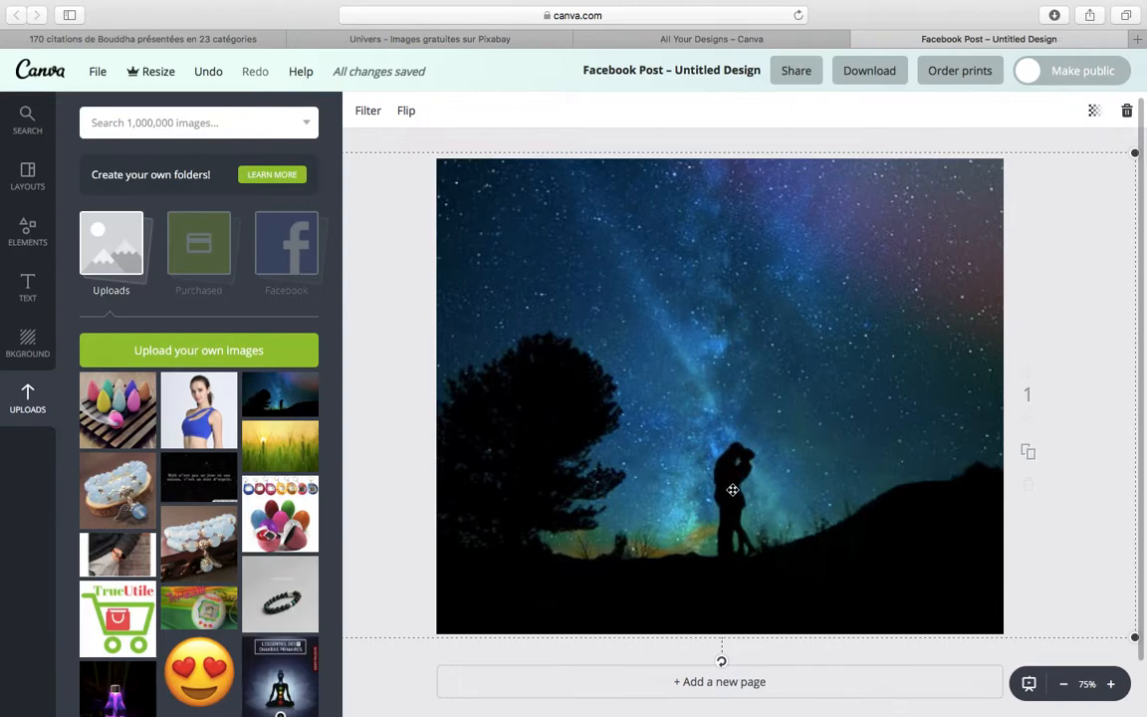
{"action": "left_click_drag", "start_coordinate": [571, 406], "coordinate": [758, 429]}
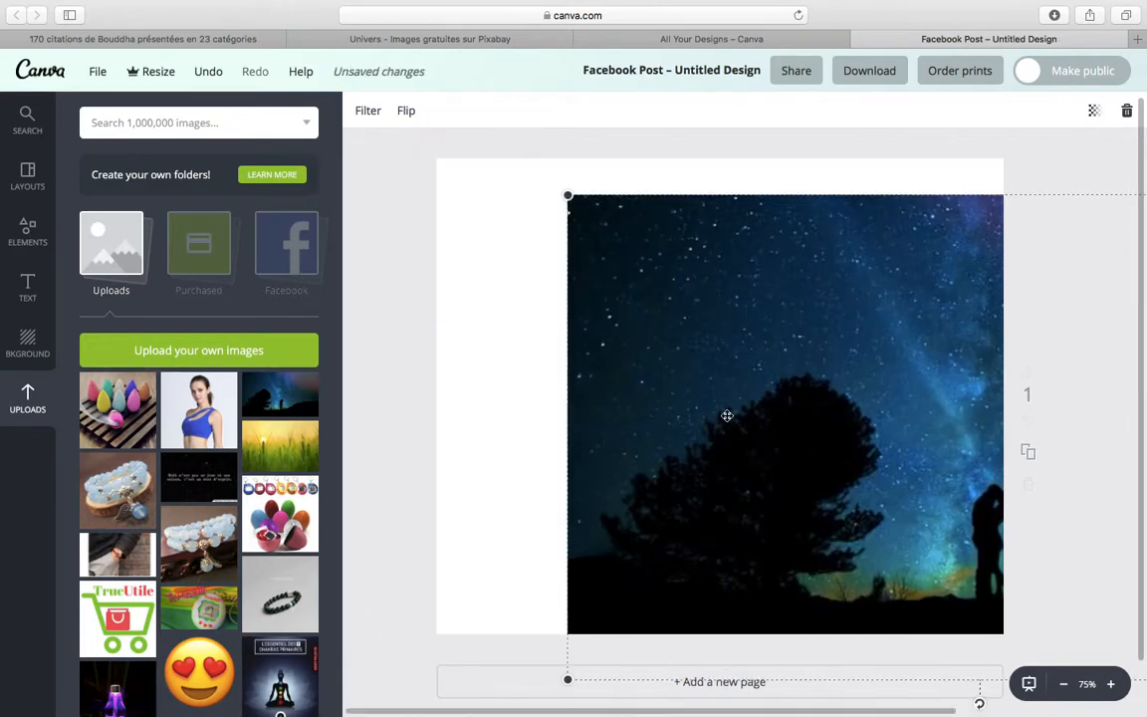
{"action": "left_click_drag", "start_coordinate": [565, 202], "coordinate": [457, 387]}
{"action": "left_click_drag", "start_coordinate": [436, 300], "coordinate": [536, 314]}
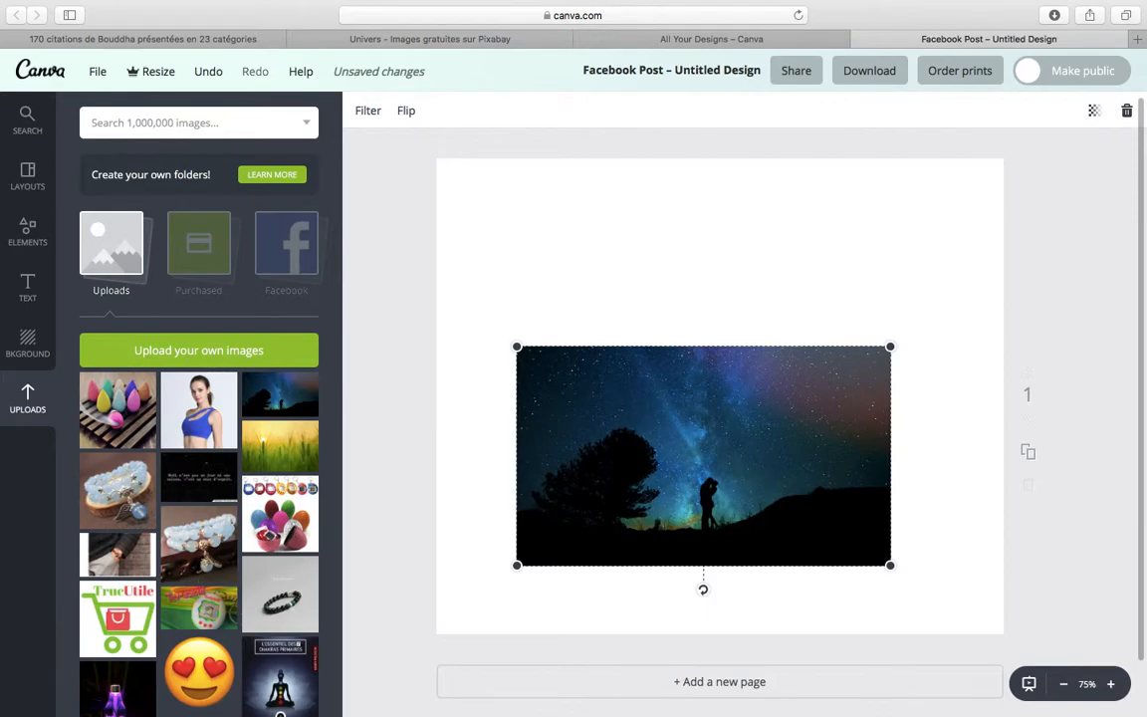
{"action": "key", "text": "Delete"}
Step: Upload the moon image moon-1527501__340.jpg from the Téléchargements folder
{"action": "left_click", "coordinate": [236, 357]}
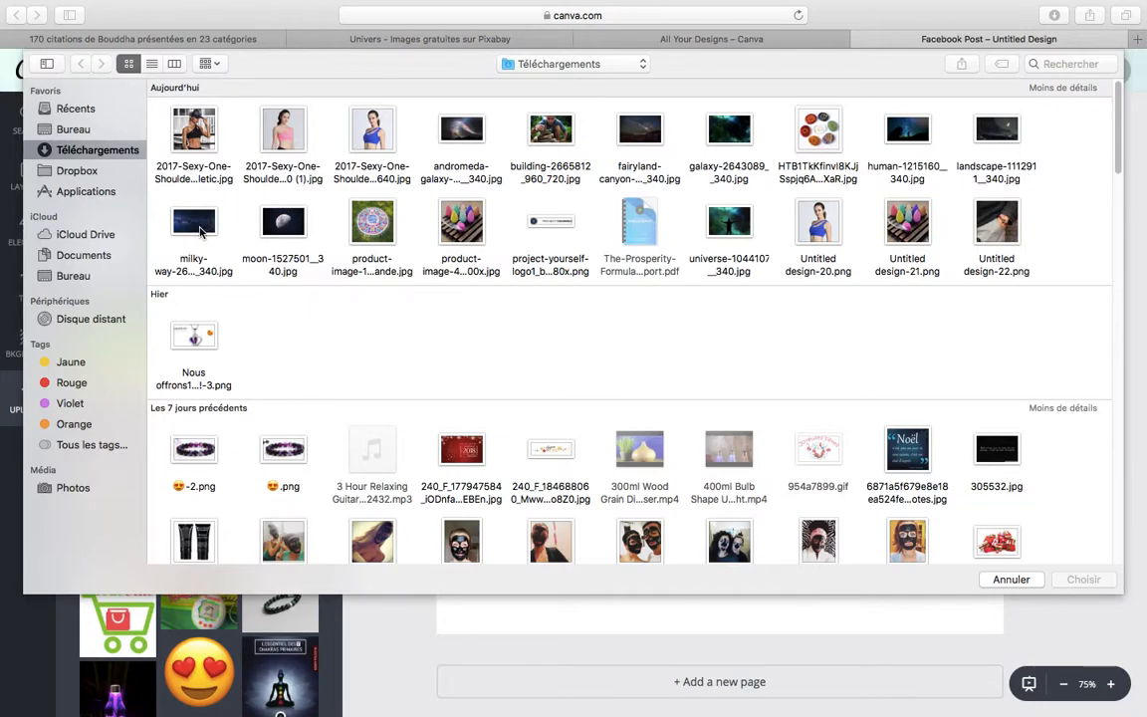
{"action": "left_click", "coordinate": [201, 229]}
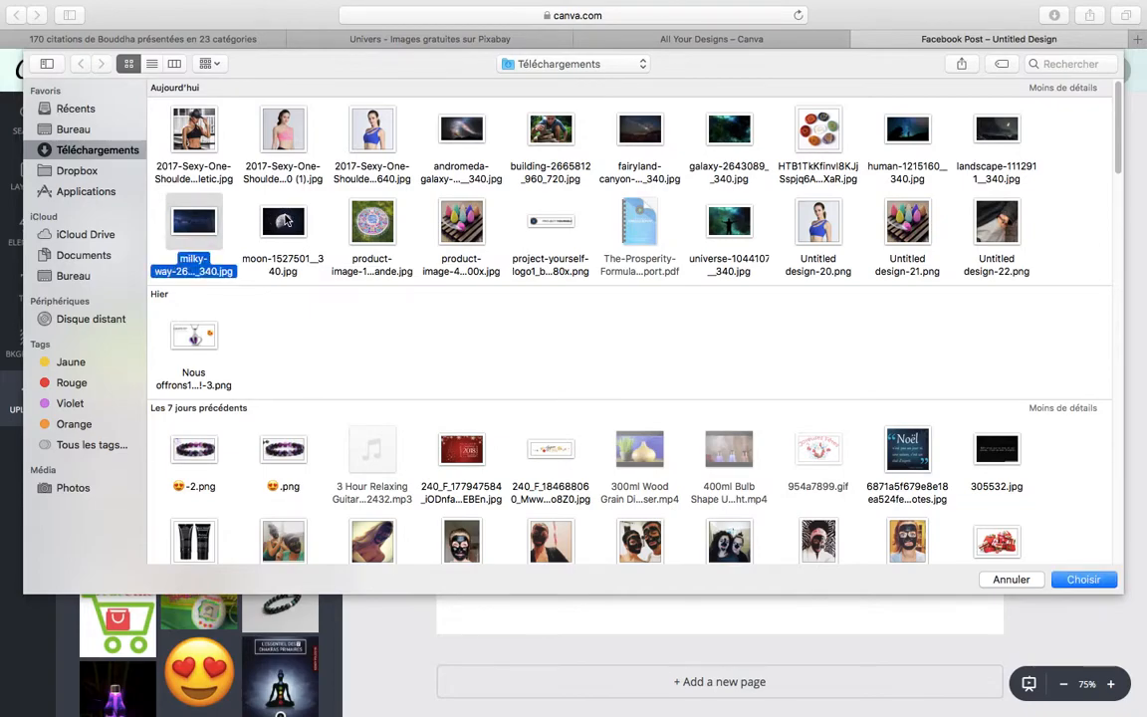
{"action": "right_click", "coordinate": [286, 220]}
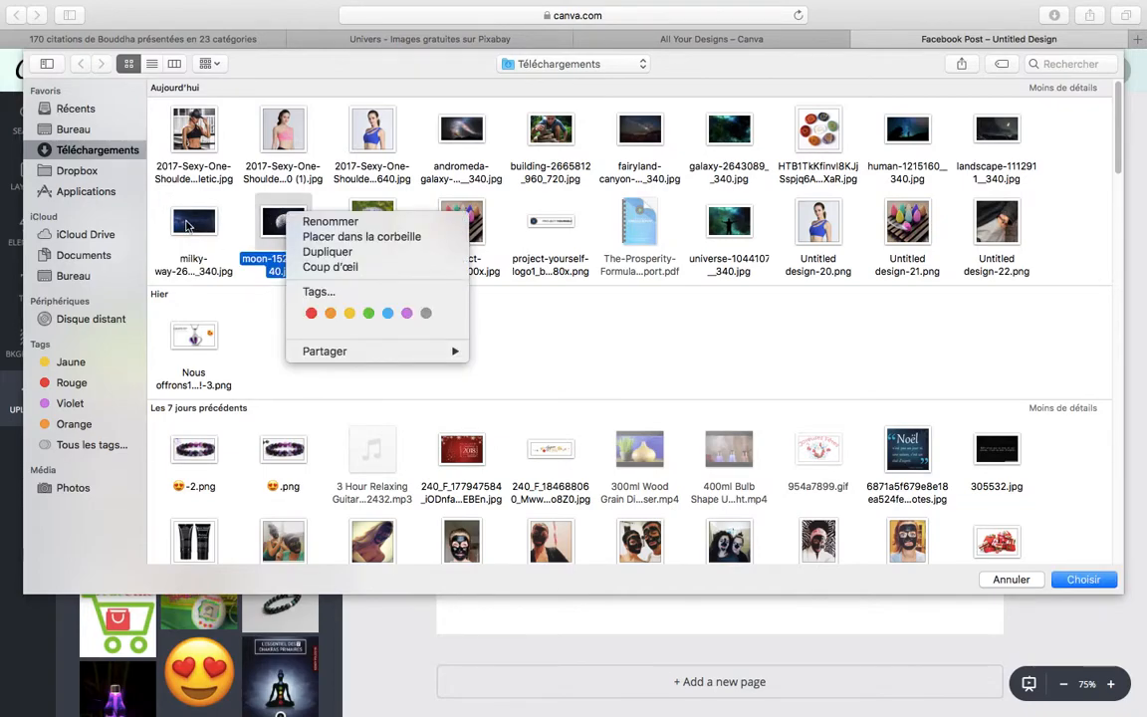
{"action": "key", "text": "Escape"}
{"action": "key", "text": "Return"}
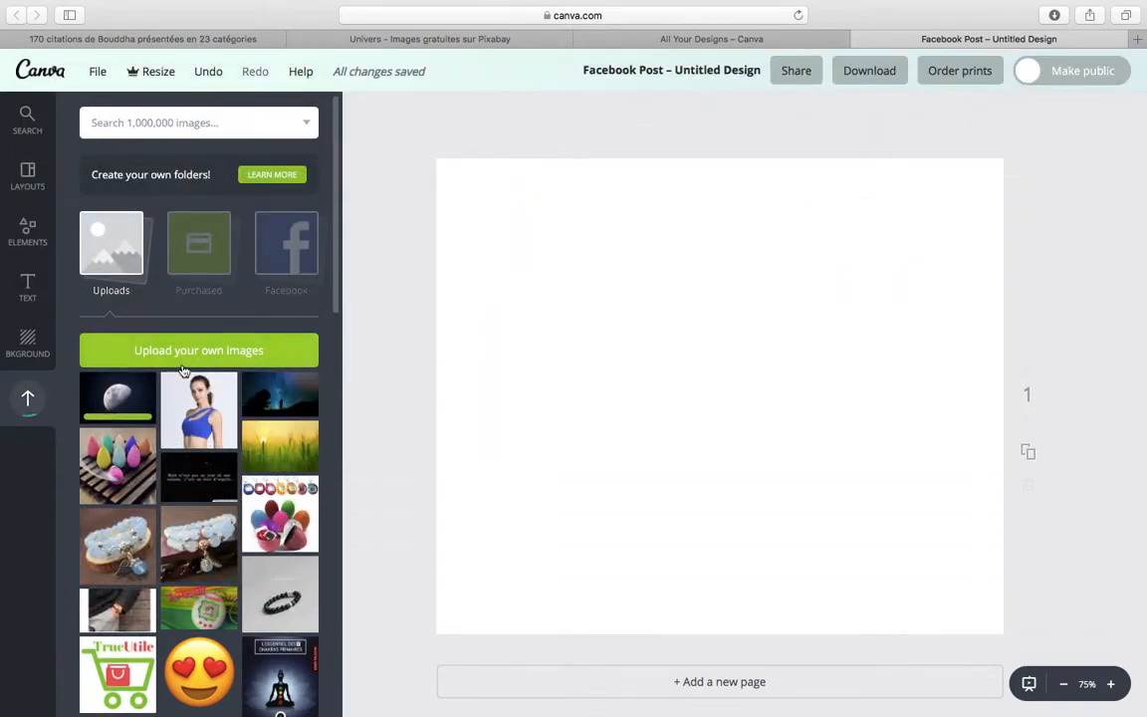
Step: Upload the milky-way, andromeda-galaxy, fairyland-canyon, galaxy-2643089, universe-1044107, human-1215160 and landscape-1112911 images together from Téléchargements
{"action": "left_click", "coordinate": [192, 359]}
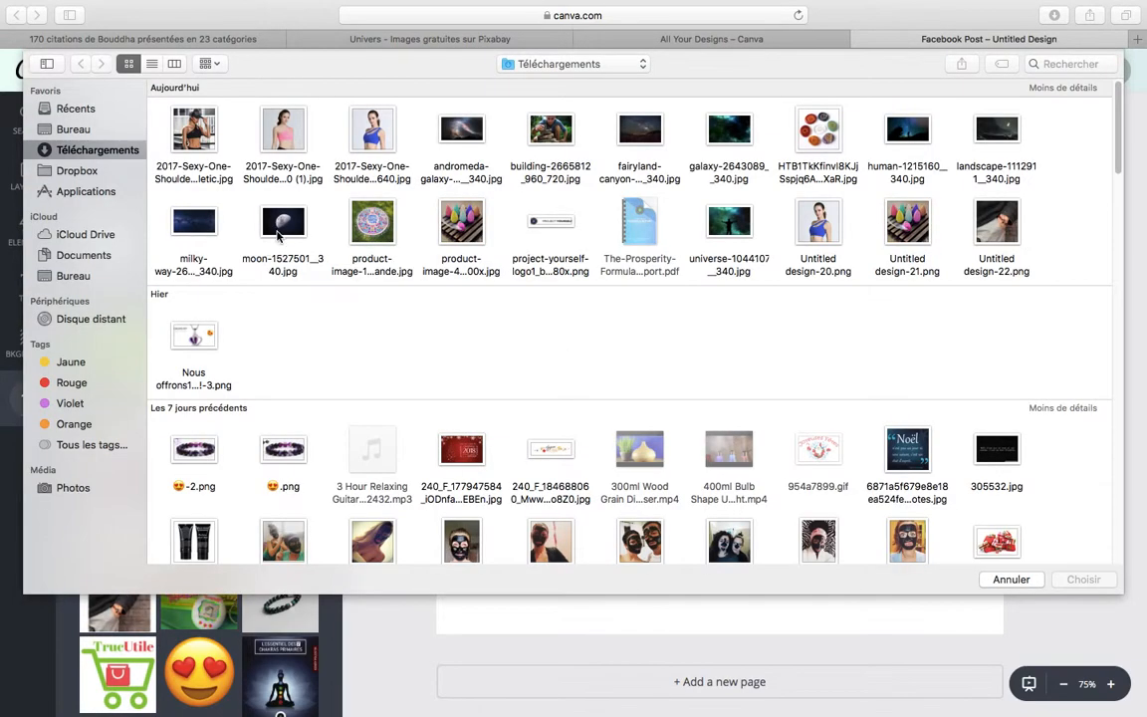
{"action": "left_click", "coordinate": [194, 221]}
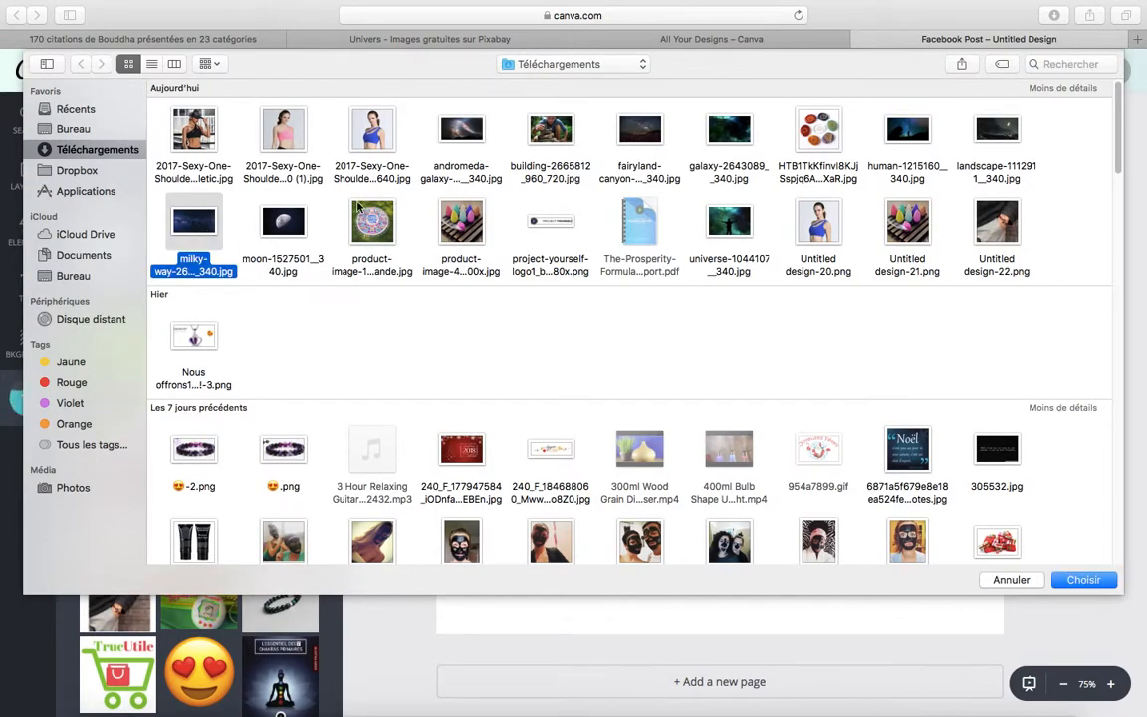
{"action": "left_click", "coordinate": [471, 138], "text": "super"}
{"action": "left_click", "coordinate": [627, 127], "text": "super"}
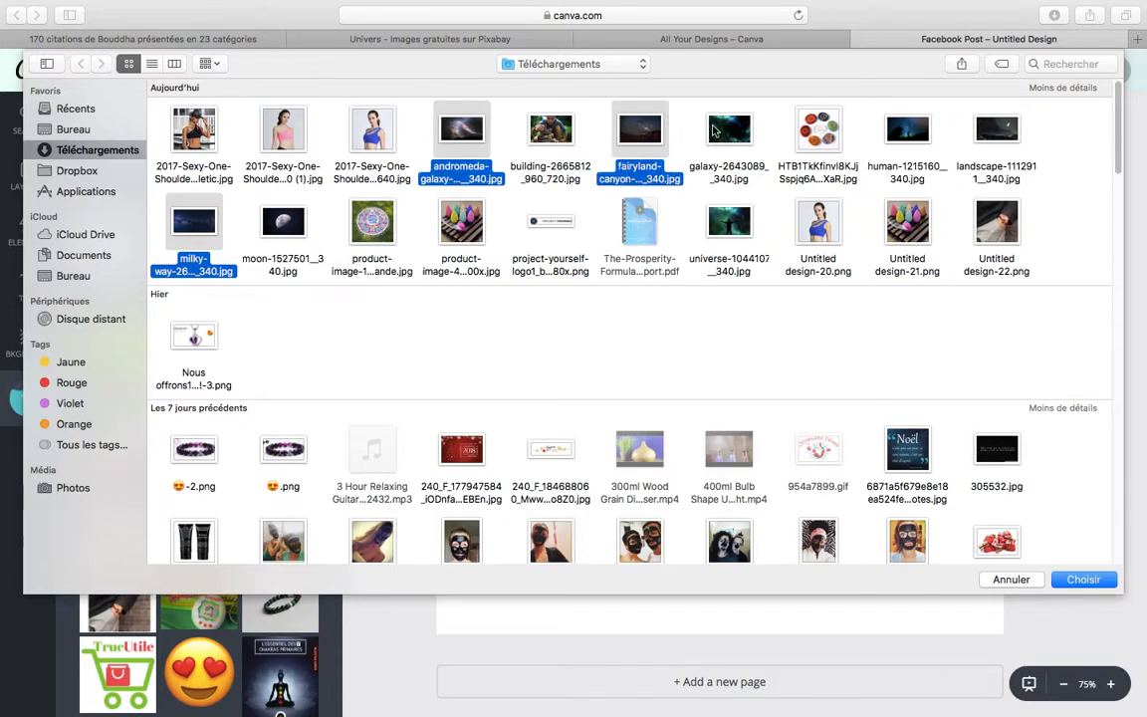
{"action": "left_click", "coordinate": [735, 171], "text": "super"}
{"action": "left_click", "coordinate": [734, 229], "text": "super"}
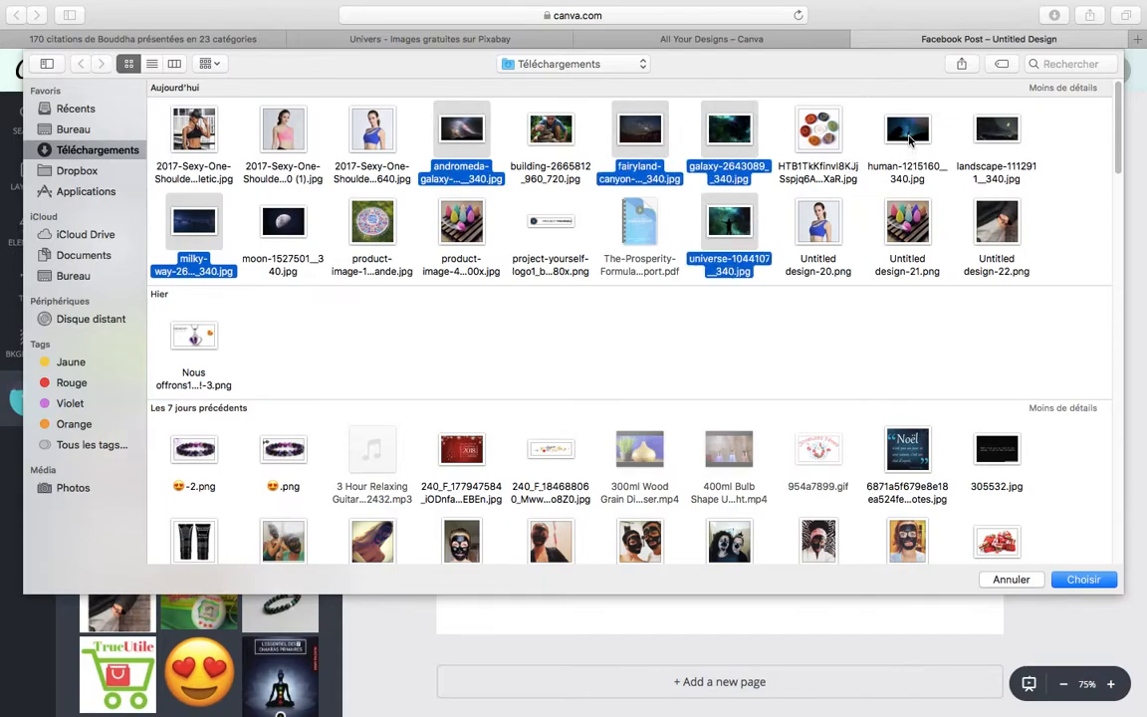
{"action": "left_click", "coordinate": [909, 140], "text": "super"}
{"action": "left_click", "coordinate": [993, 129], "text": "super"}
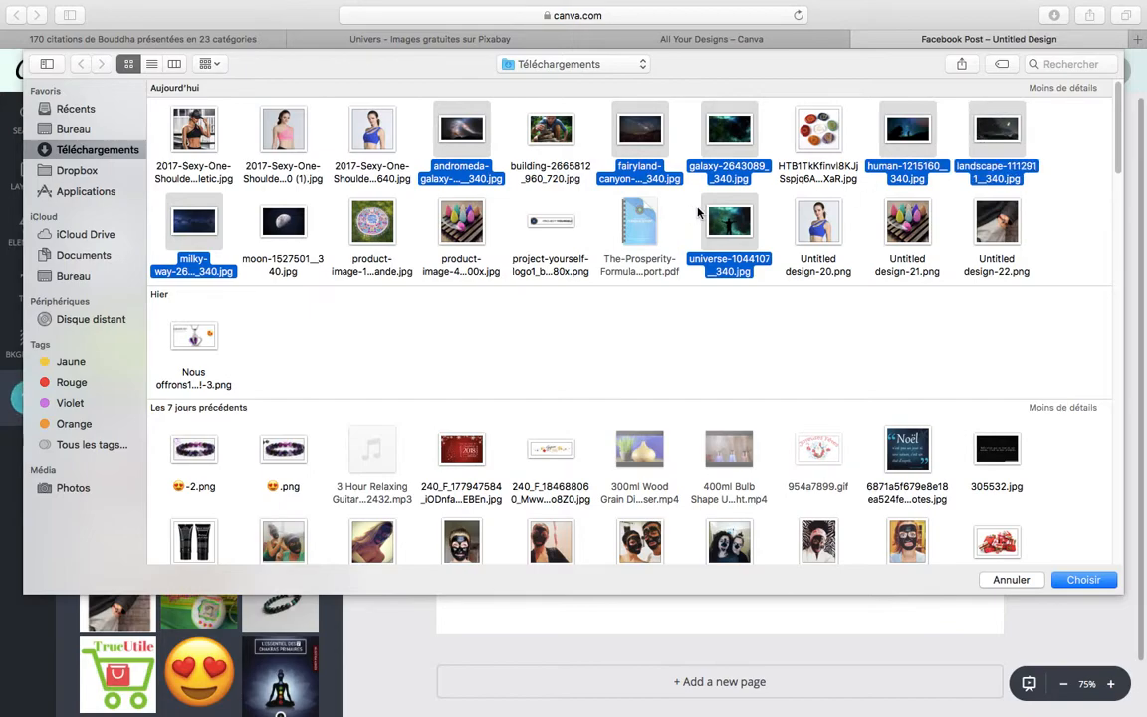
{"action": "left_click", "coordinate": [1086, 580]}
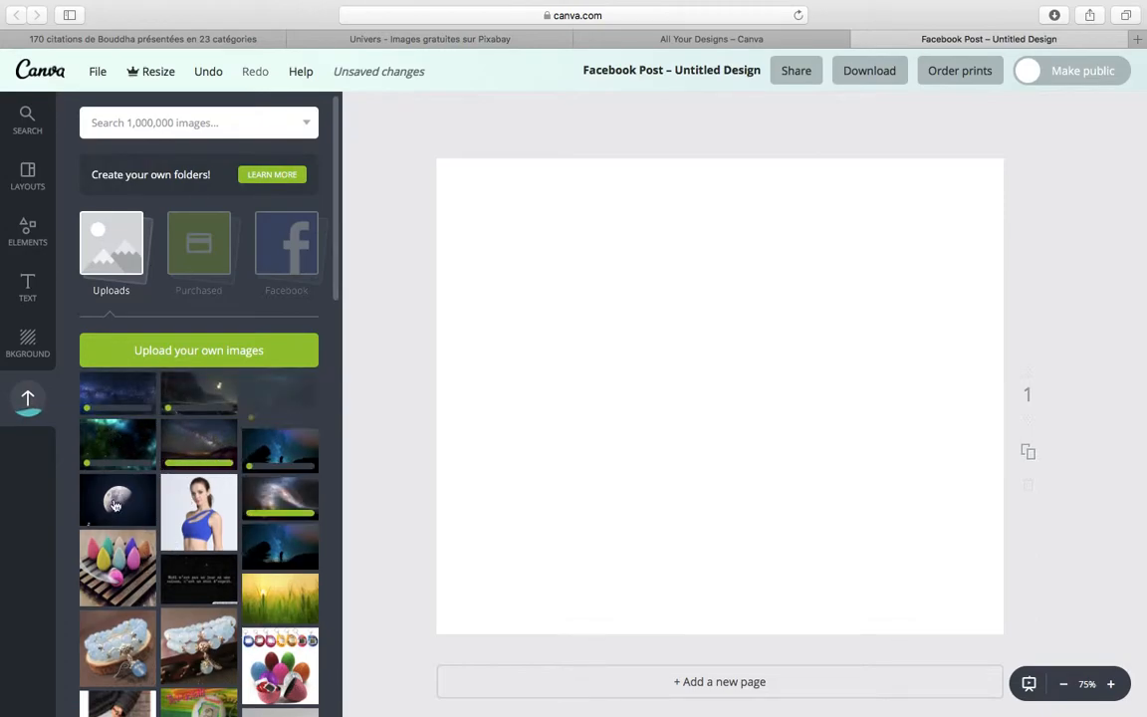
Step: Place the uploaded moon image on the blank page and enlarge it until it covers the whole post
{"action": "left_click", "coordinate": [118, 501]}
{"action": "left_click_drag", "start_coordinate": [565, 506], "coordinate": [395, 654]}
{"action": "left_click_drag", "start_coordinate": [904, 271], "coordinate": [1055, 140]}
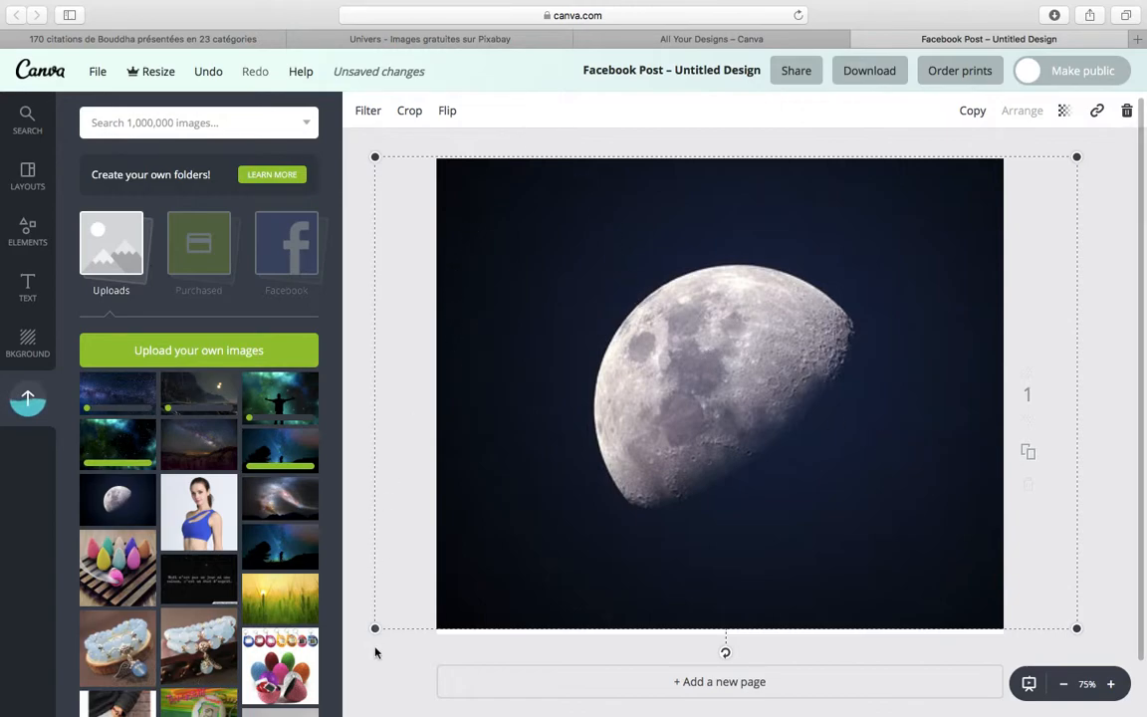
{"action": "left_click_drag", "start_coordinate": [379, 629], "coordinate": [361, 641]}
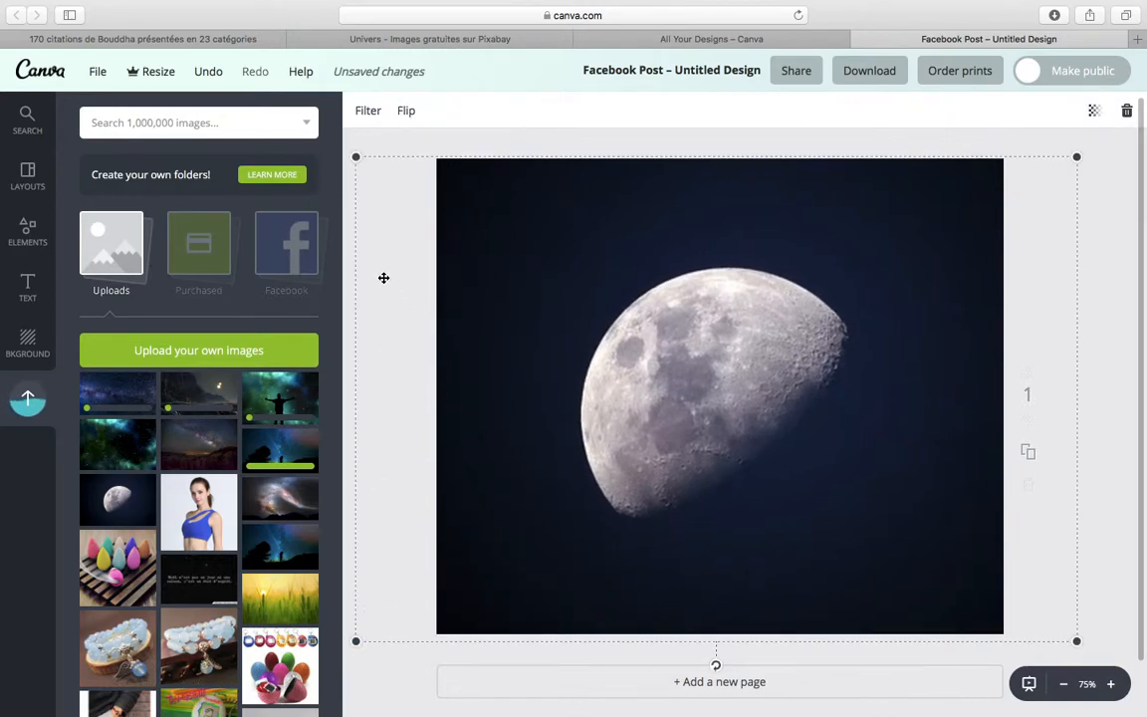
Step: Add a solid square shape over the moon and resize it to fill the middle of the post, leaving a dark margin around it
{"action": "left_click", "coordinate": [26, 227]}
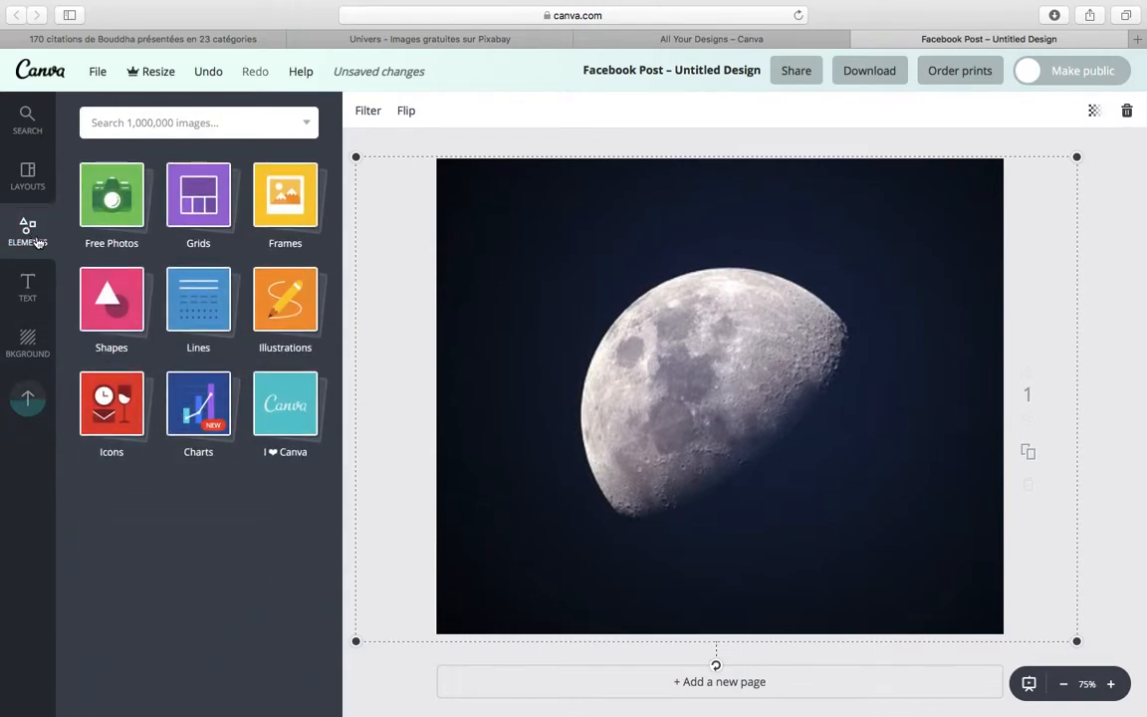
{"action": "left_click", "coordinate": [112, 304]}
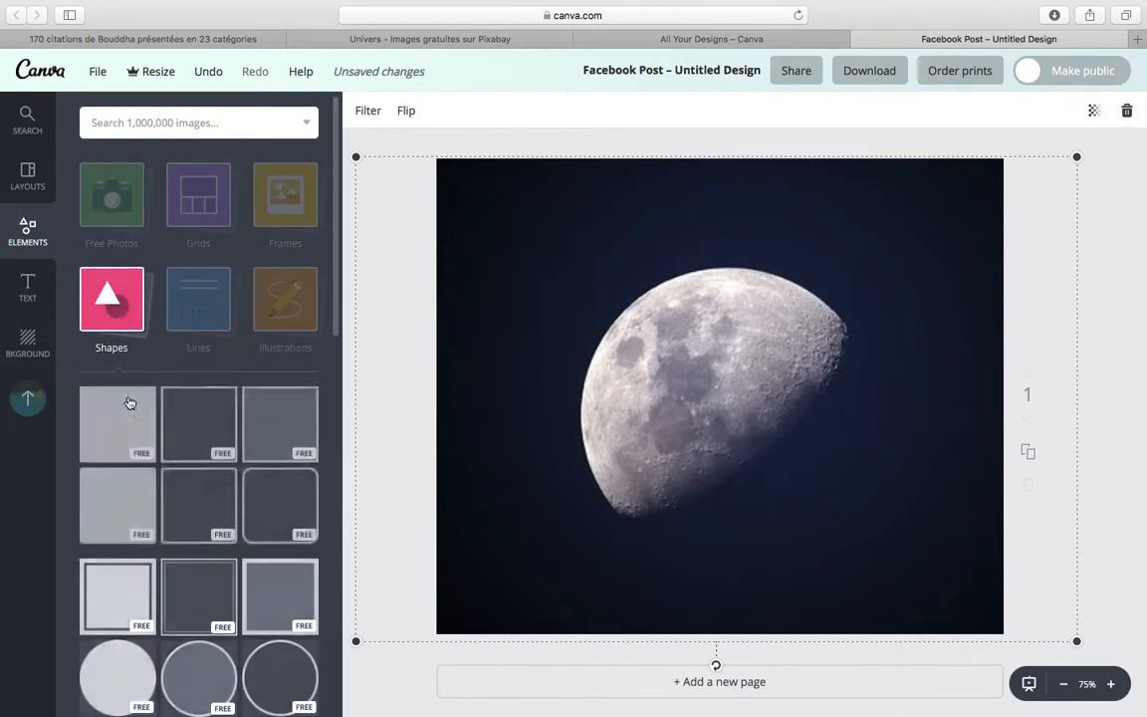
{"action": "left_click", "coordinate": [100, 418]}
{"action": "left_click_drag", "start_coordinate": [533, 209], "coordinate": [512, 194]}
{"action": "mouse_move", "coordinate": [737, 328]}
{"action": "left_mouse_down"}
{"action": "mouse_move", "coordinate": [752, 341]}
{"action": "mouse_move", "coordinate": [715, 327]}
{"action": "left_mouse_up"}
{"action": "left_click_drag", "start_coordinate": [906, 594], "coordinate": [1019, 633]}
{"action": "mouse_move", "coordinate": [789, 552]}
{"action": "left_mouse_down"}
{"action": "mouse_move", "coordinate": [781, 515]}
{"action": "mouse_move", "coordinate": [779, 530]}
{"action": "left_mouse_up"}
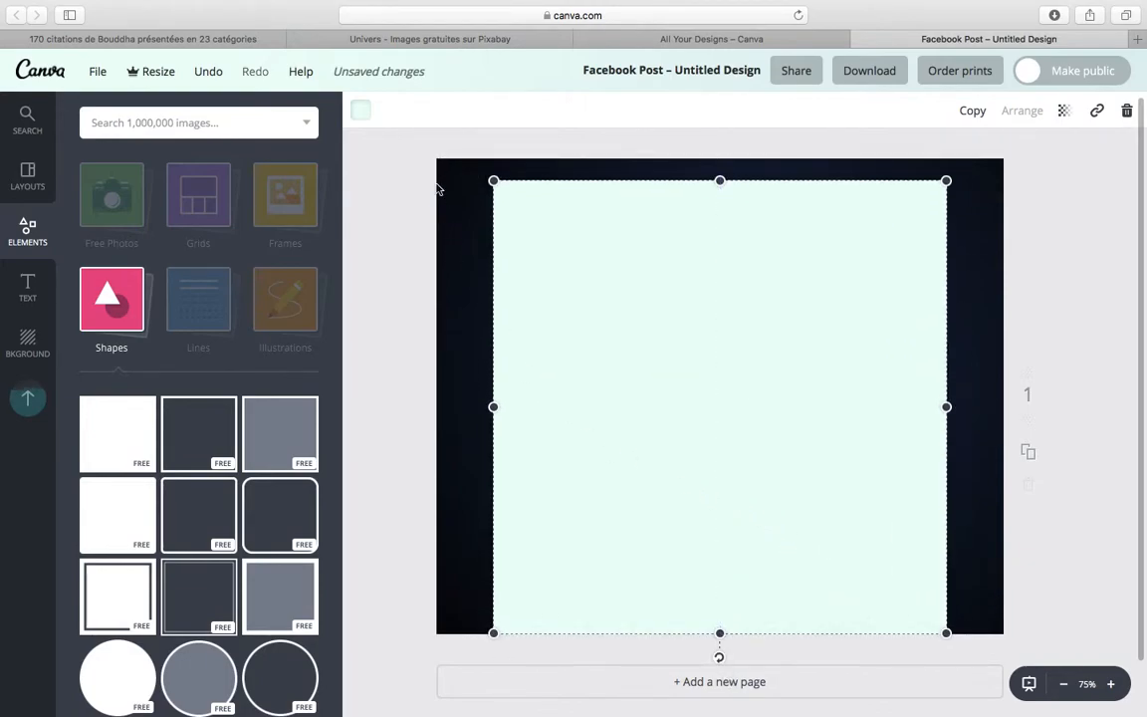
{"action": "left_click_drag", "start_coordinate": [489, 174], "coordinate": [546, 290]}
{"action": "left_click_drag", "start_coordinate": [678, 331], "coordinate": [652, 294]}
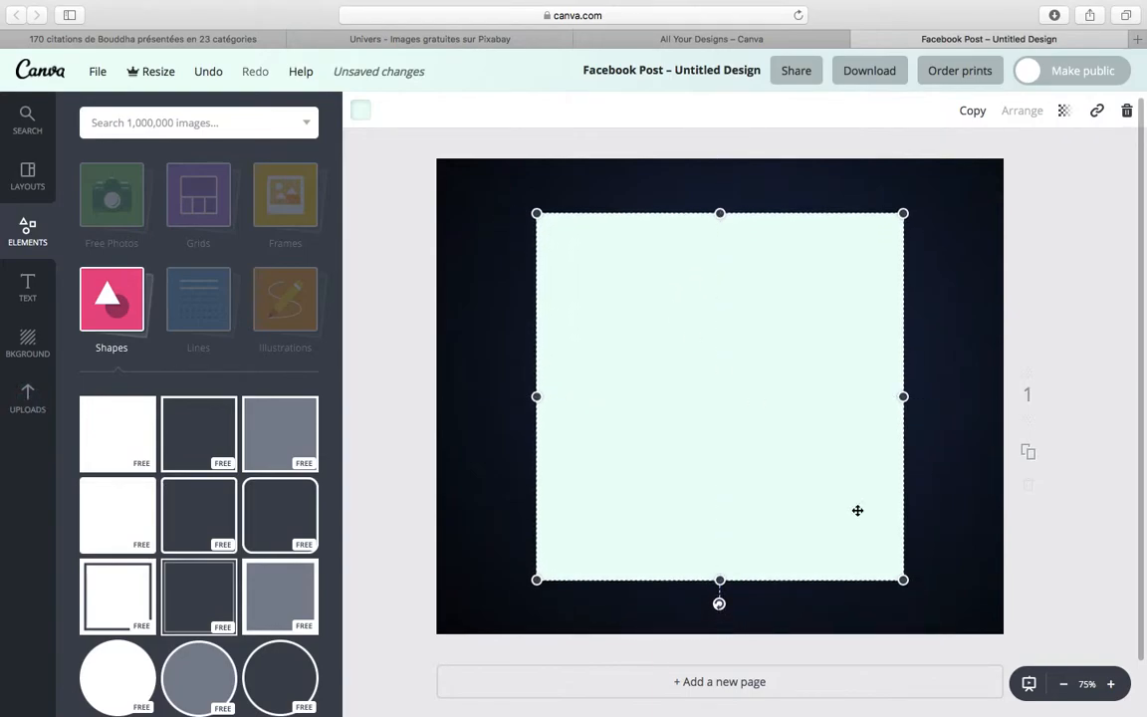
{"action": "left_click_drag", "start_coordinate": [905, 581], "coordinate": [913, 589]}
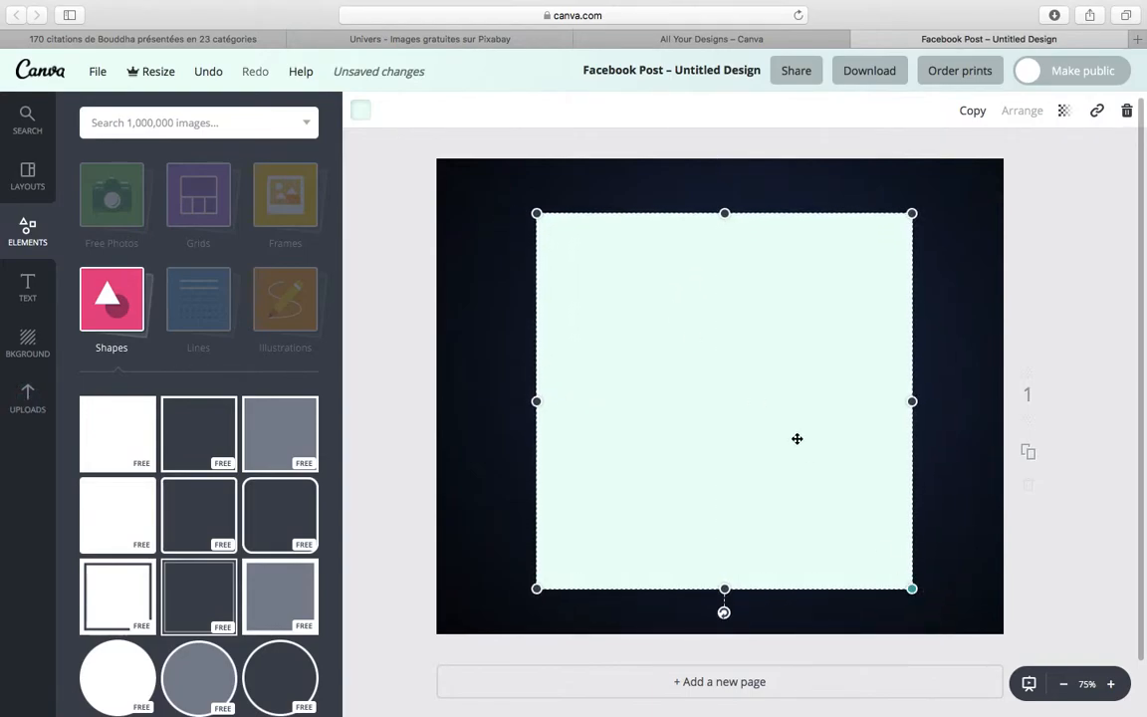
Step: Recolour the square white and set its transparency to 54 so the moon shows through
{"action": "left_click", "coordinate": [361, 111]}
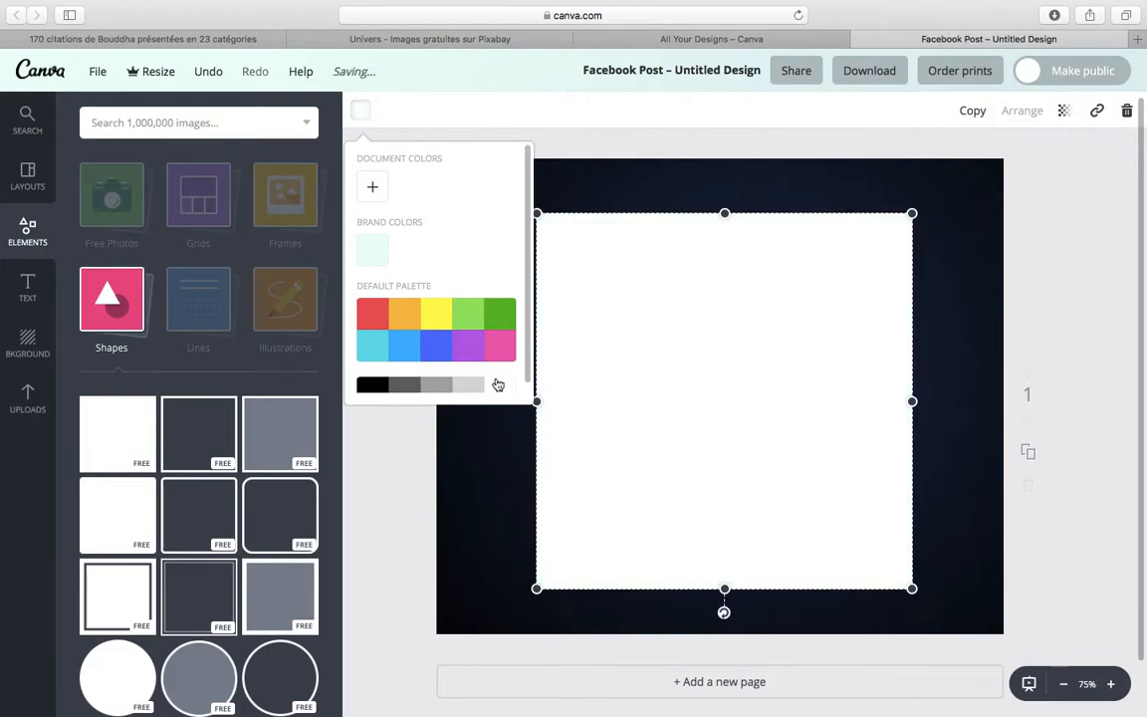
{"action": "left_click", "coordinate": [1063, 112]}
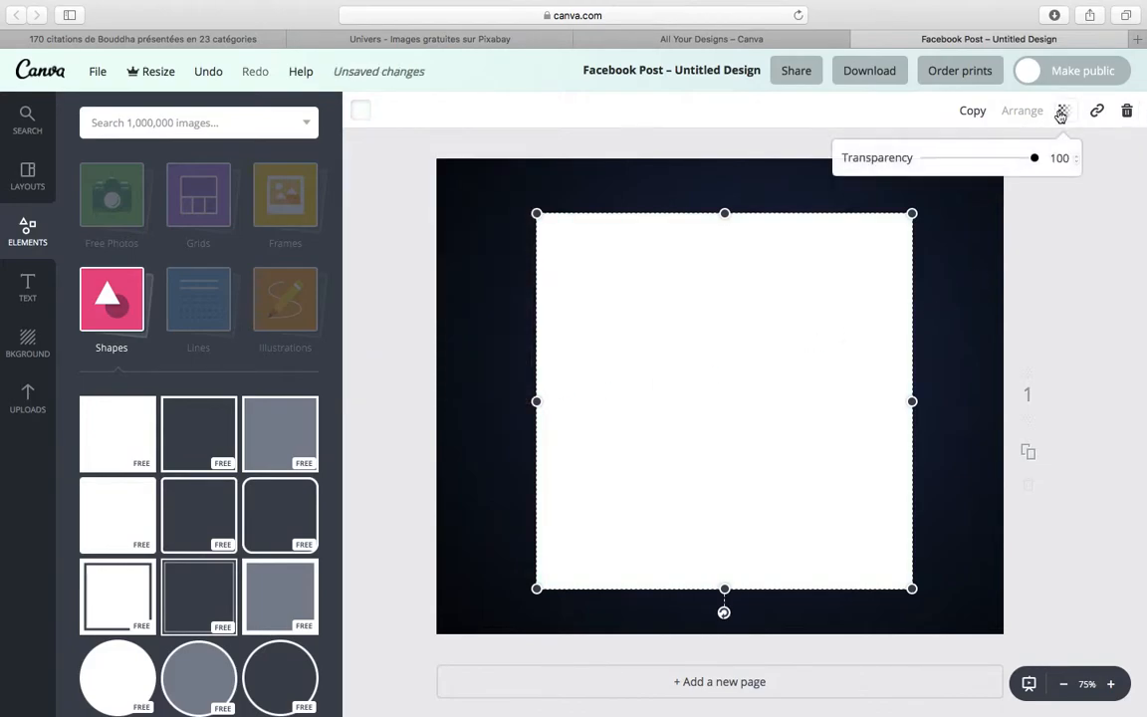
{"action": "left_click_drag", "start_coordinate": [1031, 161], "coordinate": [986, 164]}
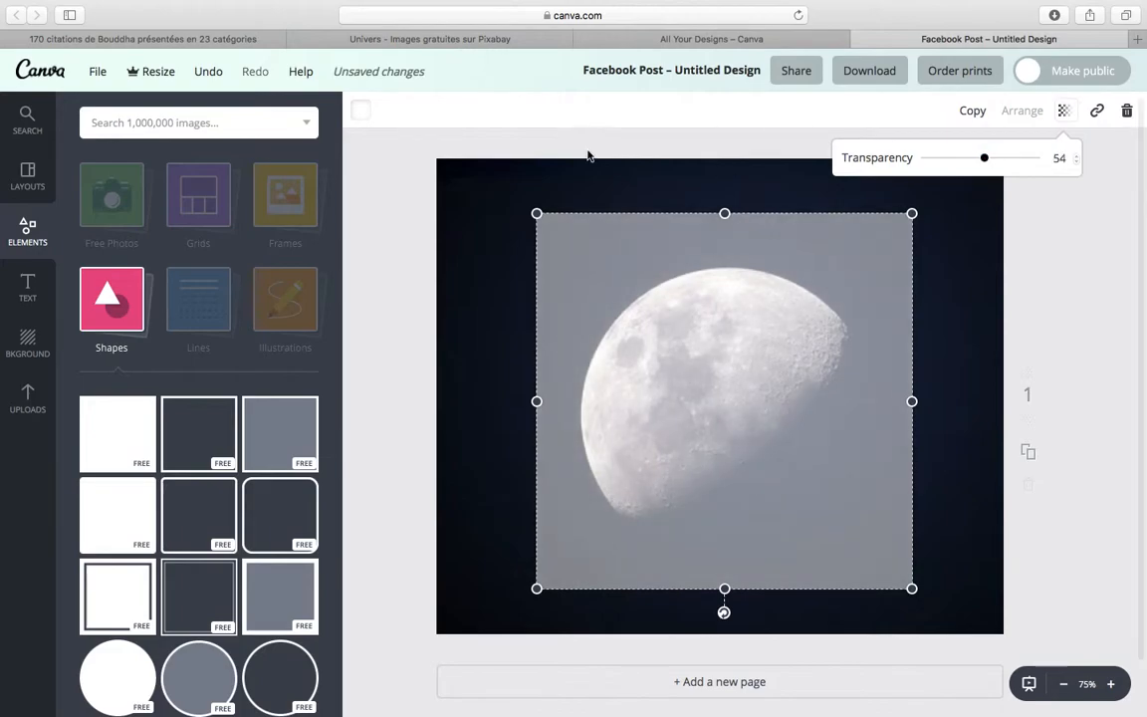
Step: Stretch the white square into a wide rectangle with a narrow dark margin and set its transparency to 40
{"action": "left_click_drag", "start_coordinate": [535, 214], "coordinate": [520, 197]}
{"action": "left_click_drag", "start_coordinate": [520, 393], "coordinate": [450, 393]}
{"action": "left_click_drag", "start_coordinate": [914, 391], "coordinate": [973, 388]}
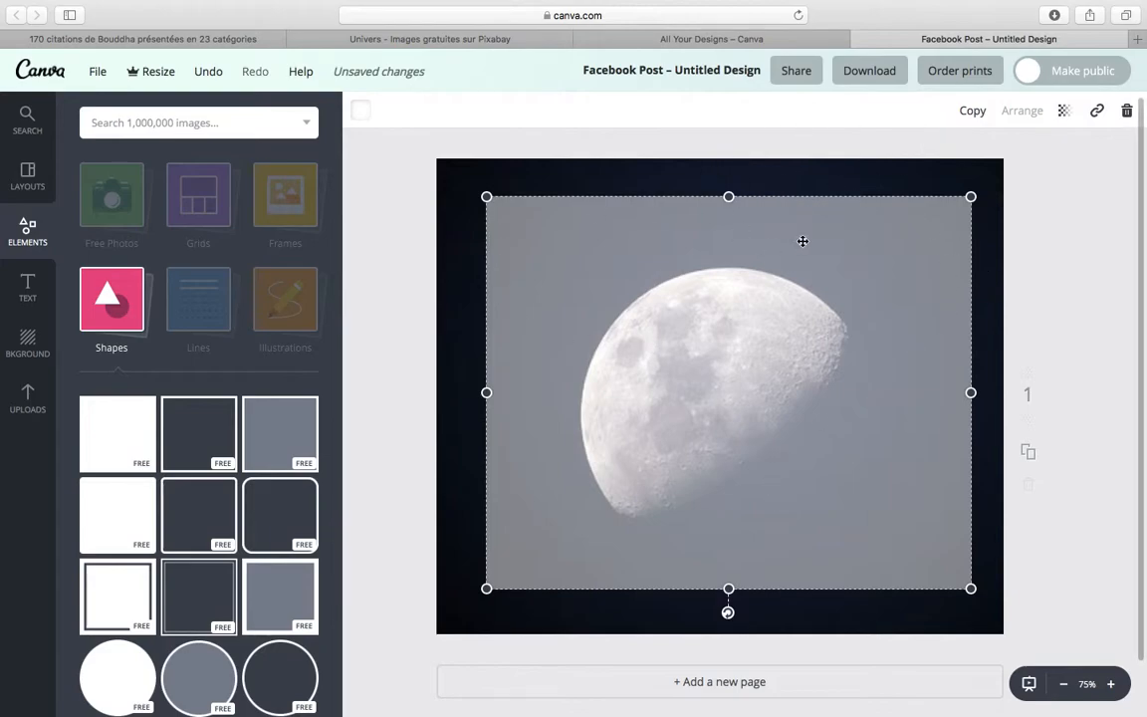
{"action": "left_click", "coordinate": [1064, 110]}
{"action": "left_click_drag", "start_coordinate": [981, 159], "coordinate": [972, 166]}
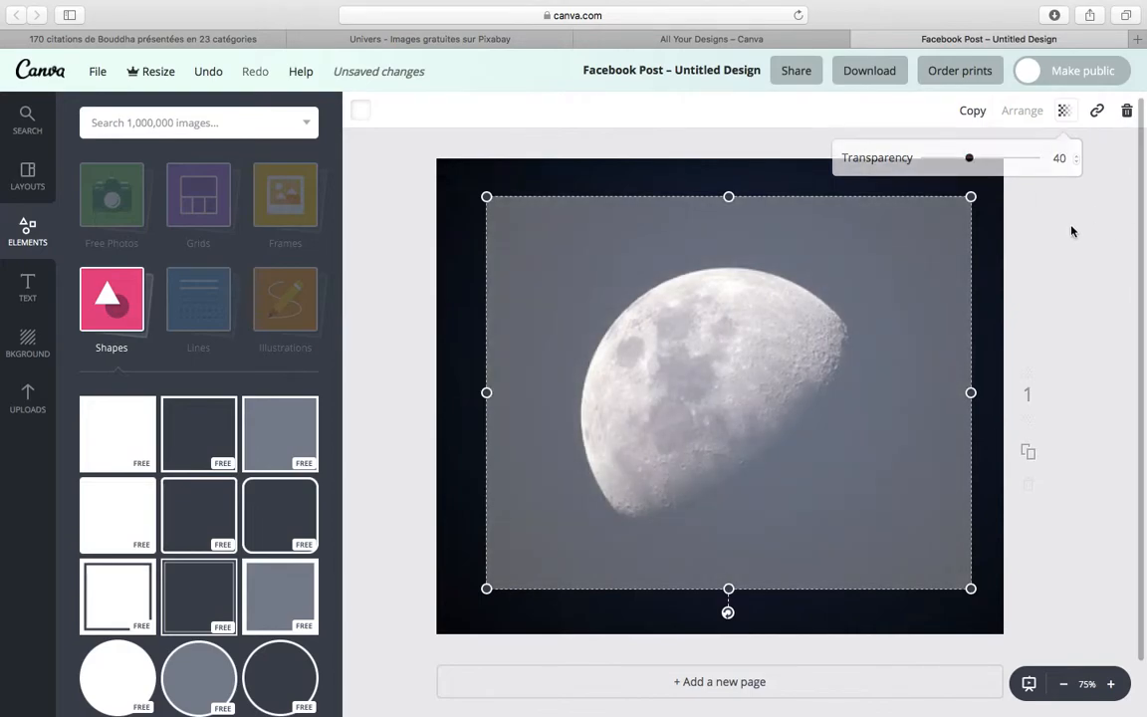
Step: Add a heading over the upper part of the moon reading "En cultivant l’amour, on aide chaque âme dans l’univers."
{"action": "left_click", "coordinate": [30, 289]}
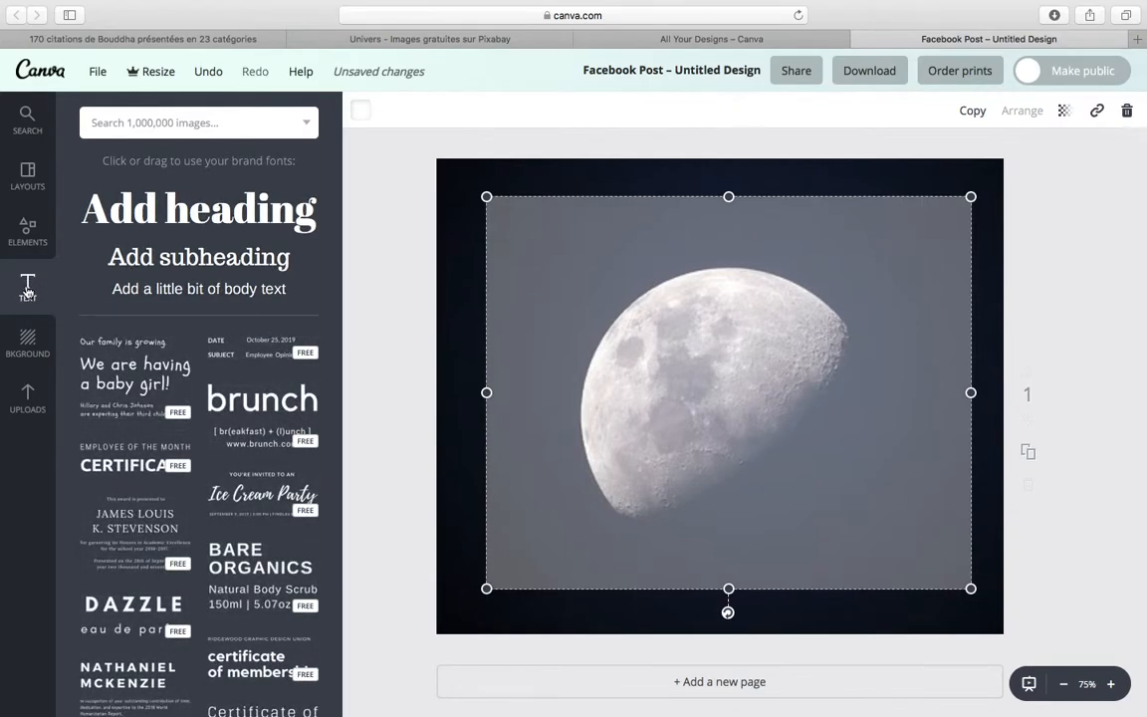
{"action": "left_click", "coordinate": [198, 216]}
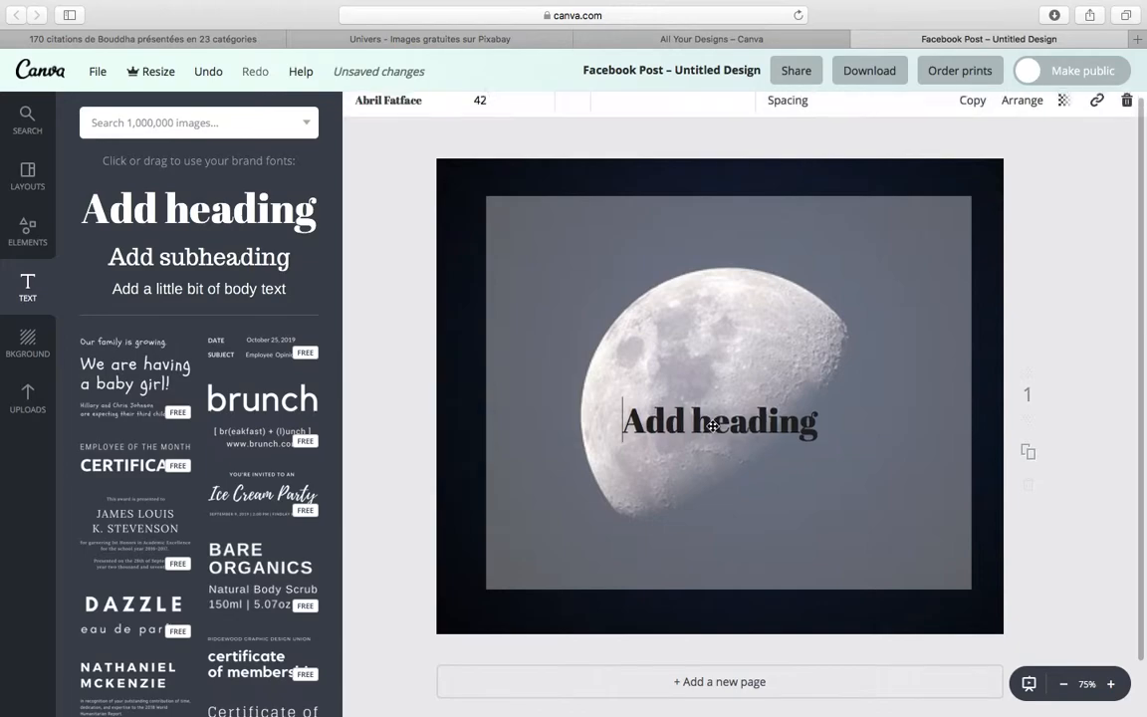
{"action": "left_click_drag", "start_coordinate": [737, 444], "coordinate": [704, 336]}
{"action": "left_click", "coordinate": [682, 300]}
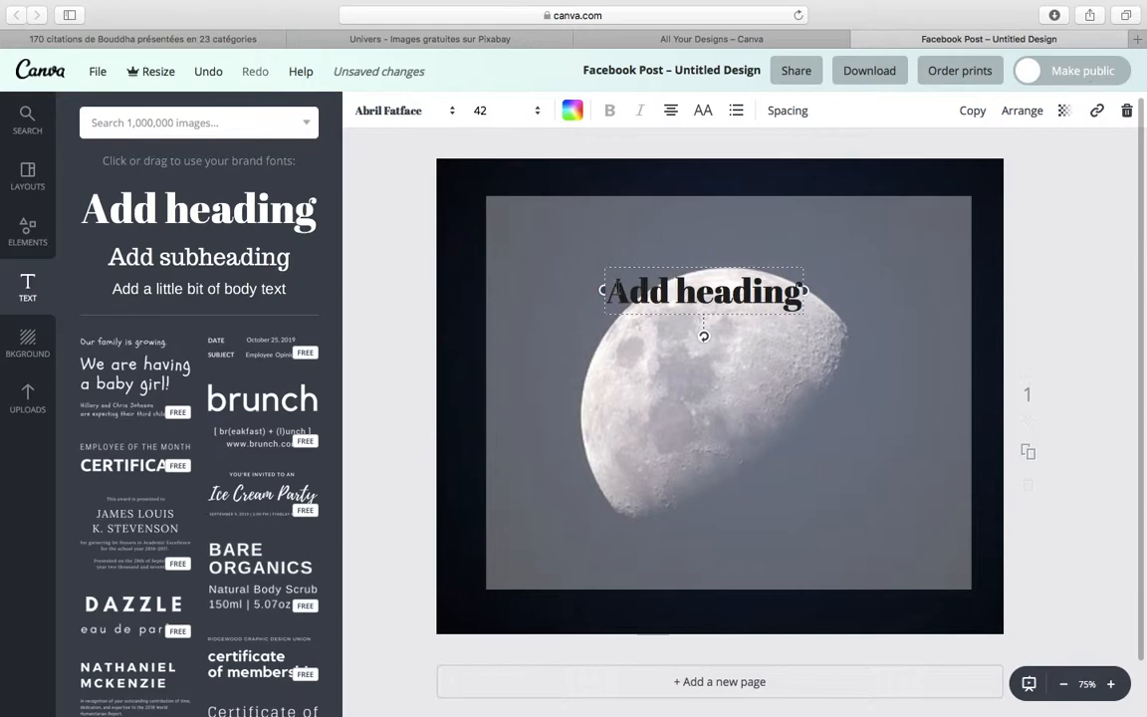
{"action": "triple_click", "coordinate": [618, 289]}
{"action": "key", "text": "BackSpace"}
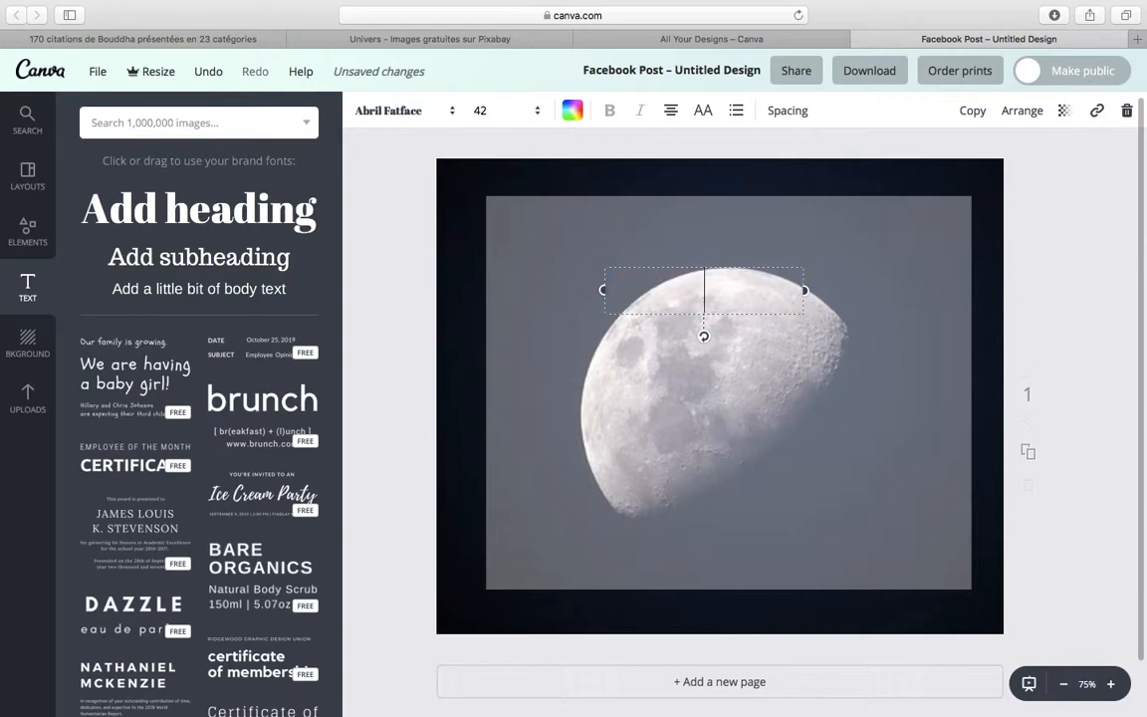
{"action": "type", "text": "En cultivant l’amour, on aide chaque âme dans l’univers."}
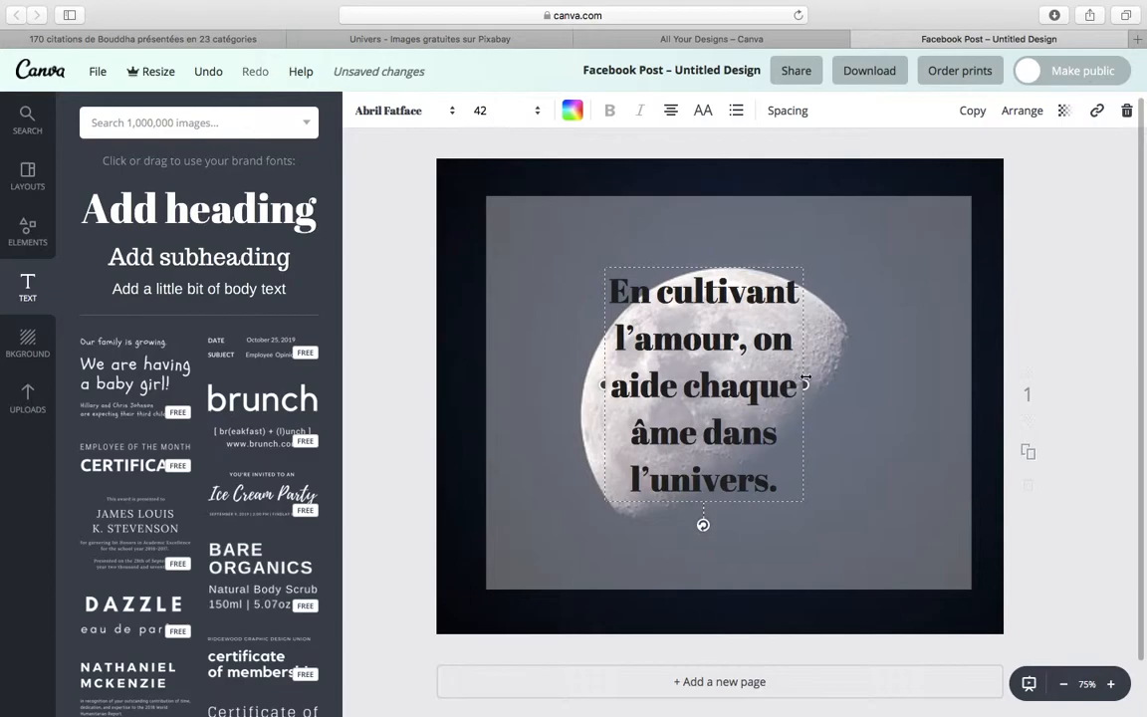
Step: Enlarge the quote to font size 72 and widen its text box so four lines fit over the translucent rectangle
{"action": "left_click_drag", "start_coordinate": [807, 385], "coordinate": [898, 378]}
{"action": "left_click_drag", "start_coordinate": [661, 287], "coordinate": [803, 430]}
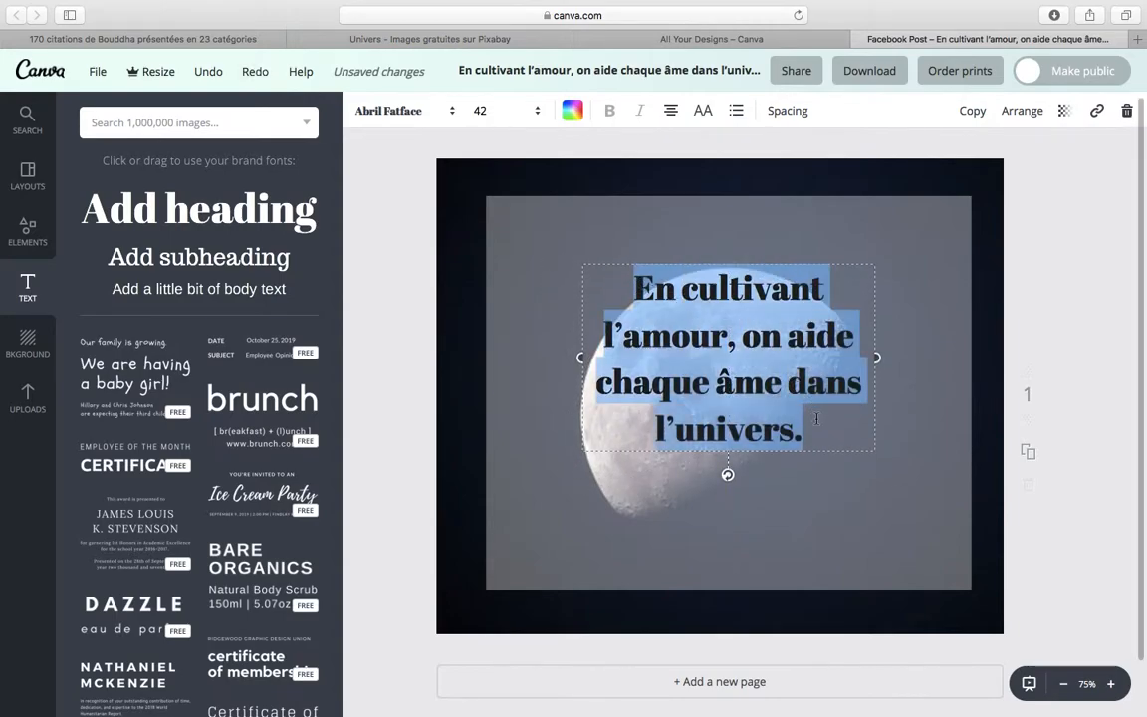
{"action": "left_click", "coordinate": [538, 114]}
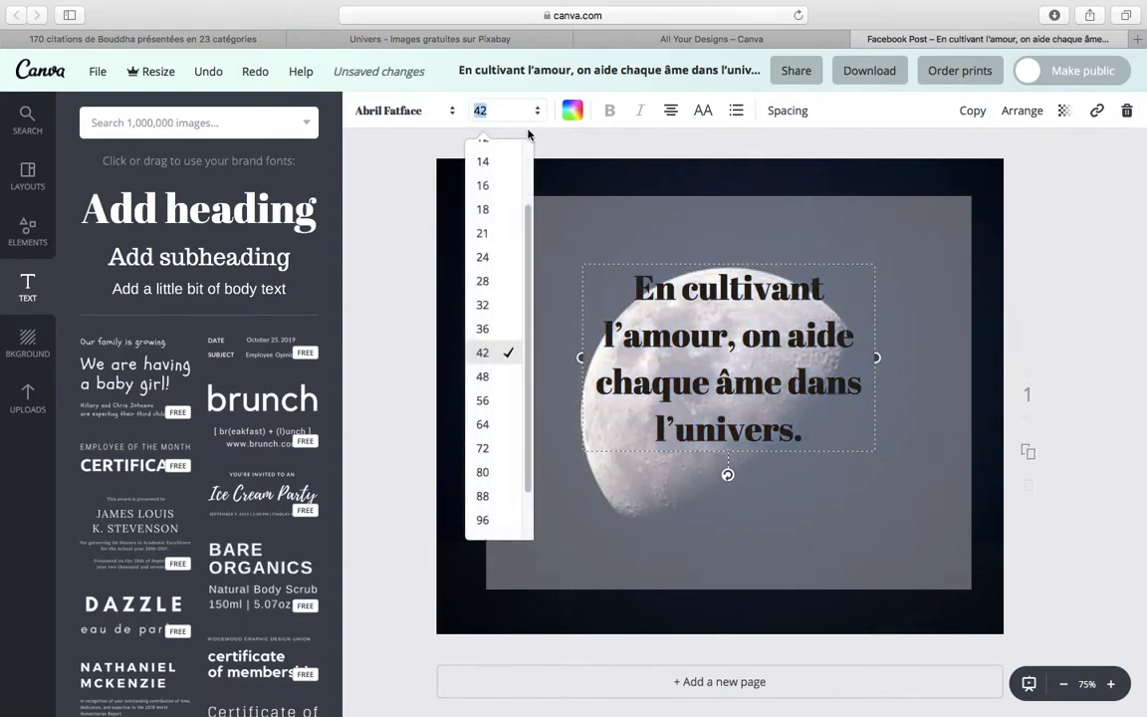
{"action": "left_click", "coordinate": [498, 451]}
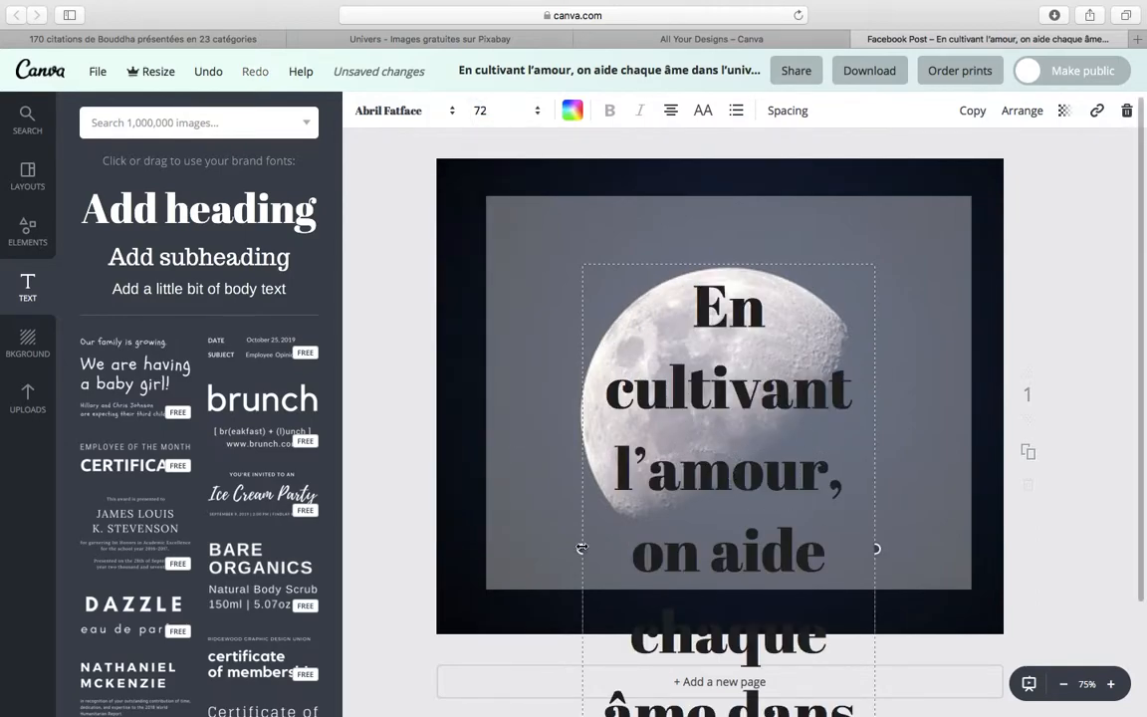
{"action": "left_click_drag", "start_coordinate": [578, 548], "coordinate": [445, 467]}
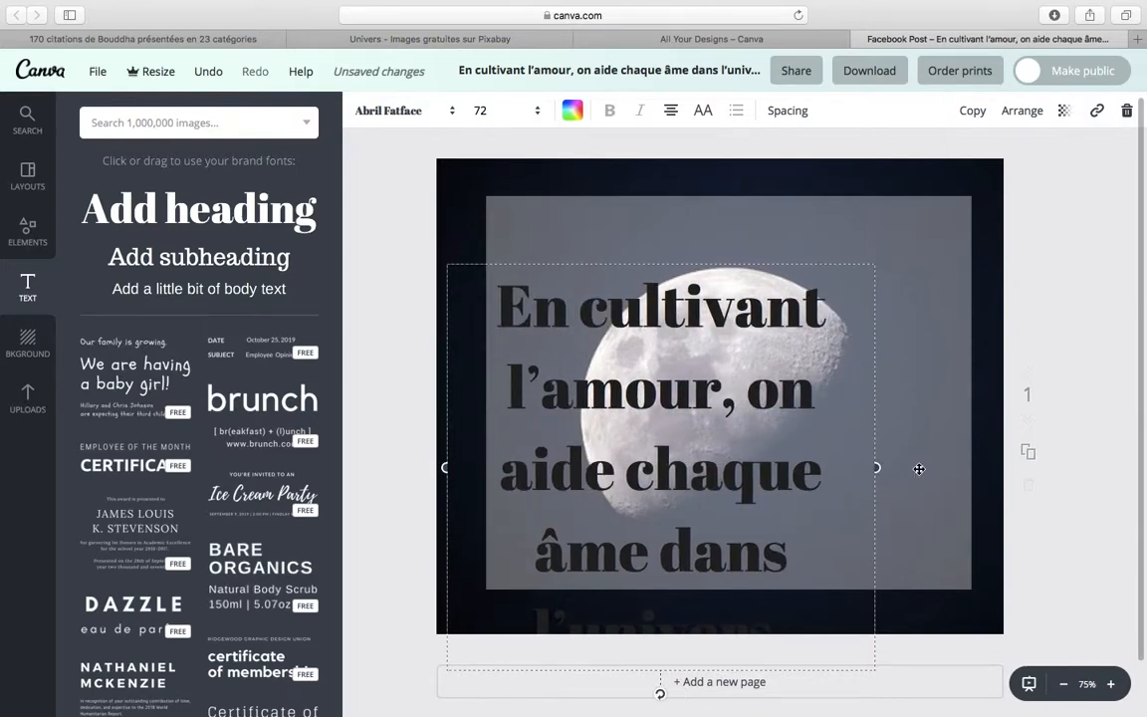
{"action": "left_click_drag", "start_coordinate": [877, 467], "coordinate": [966, 428]}
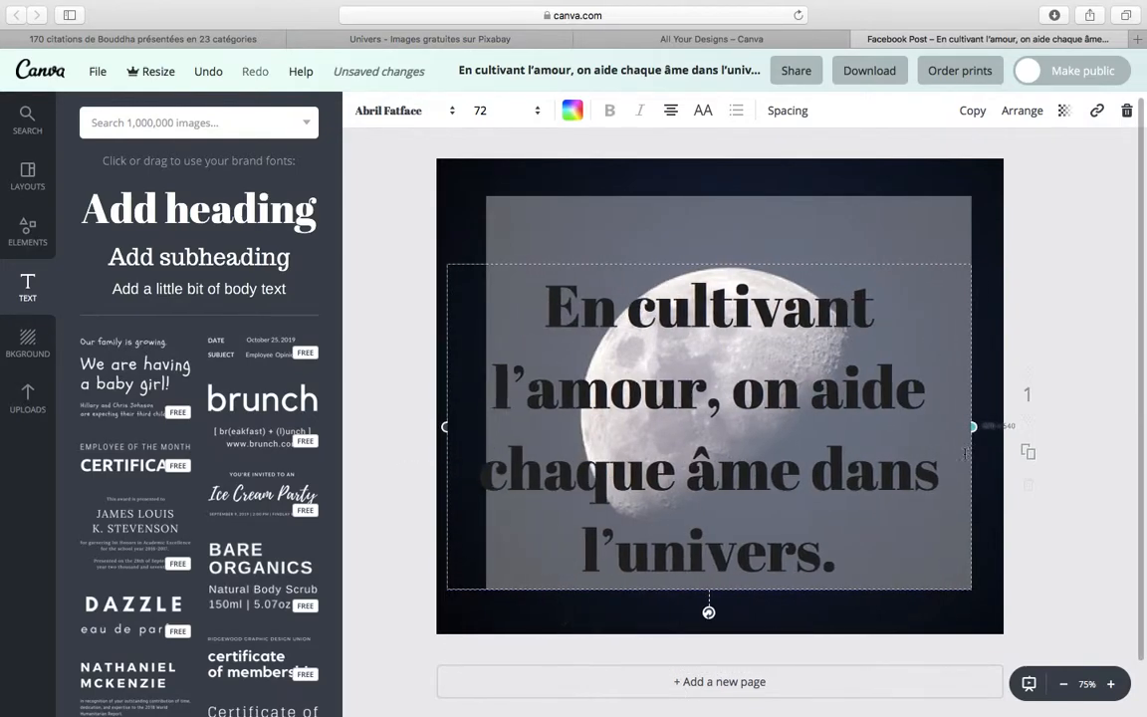
{"action": "left_click_drag", "start_coordinate": [714, 582], "coordinate": [736, 551]}
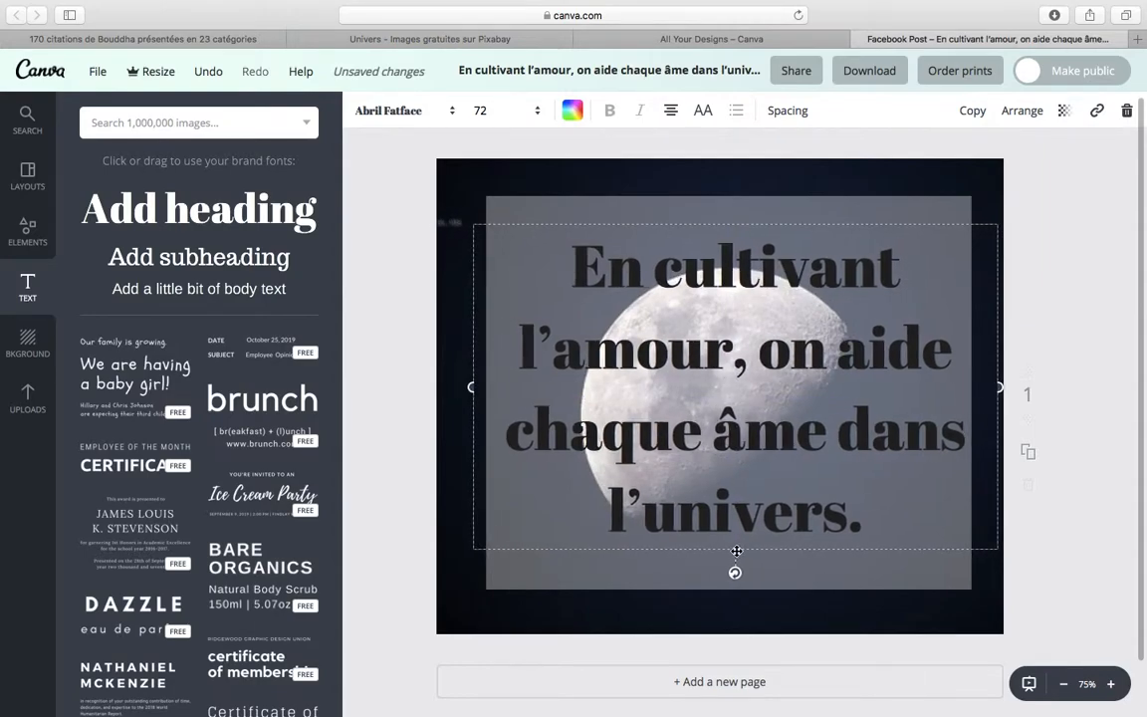
Step: Try white, green and yellow in turn as the quote's text colour
{"action": "left_click", "coordinate": [571, 112]}
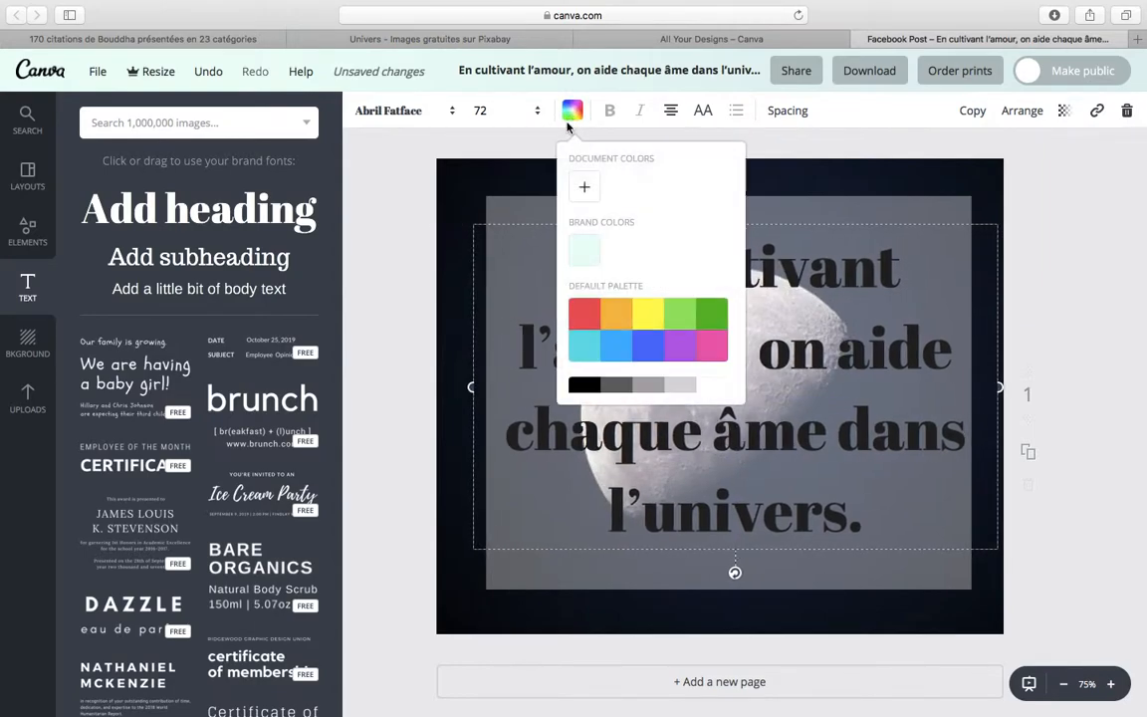
{"action": "left_click", "coordinate": [713, 387]}
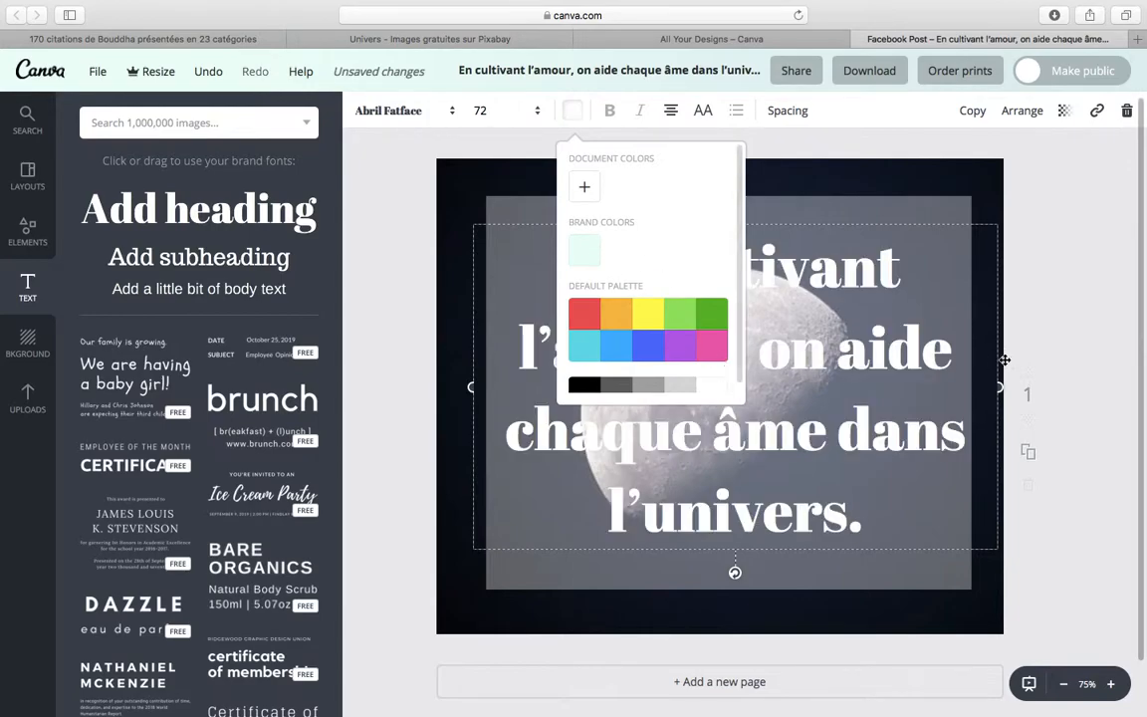
{"action": "left_click", "coordinate": [1073, 307]}
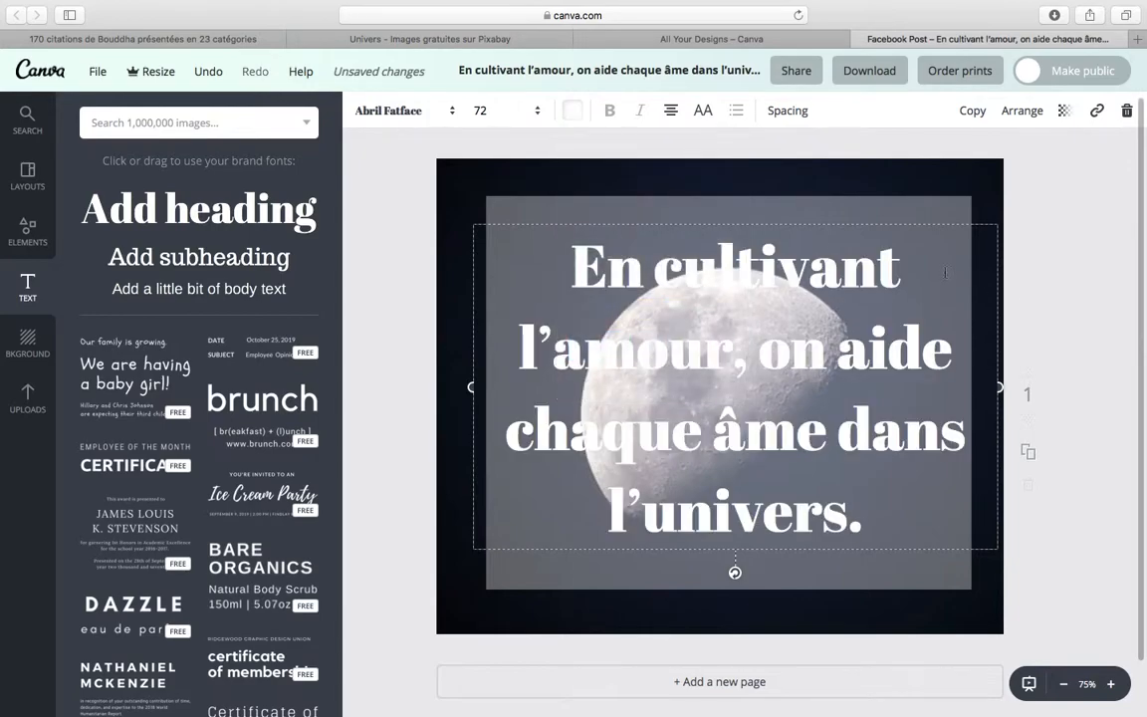
{"action": "left_click", "coordinate": [573, 114]}
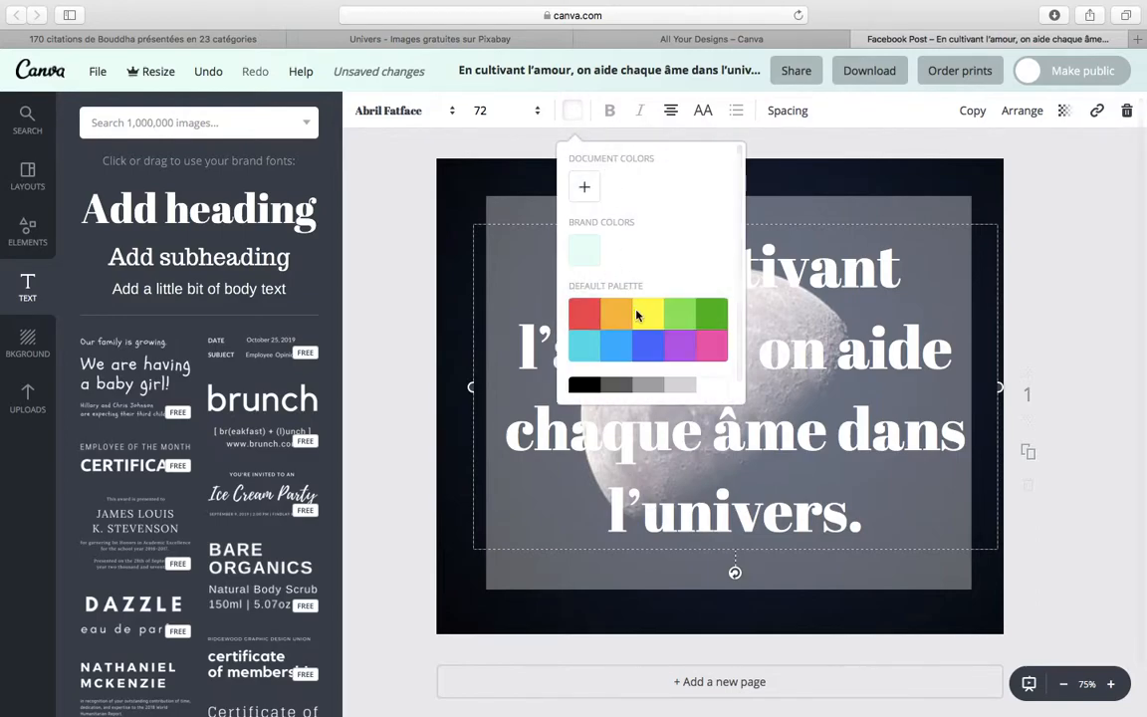
{"action": "left_click", "coordinate": [704, 324]}
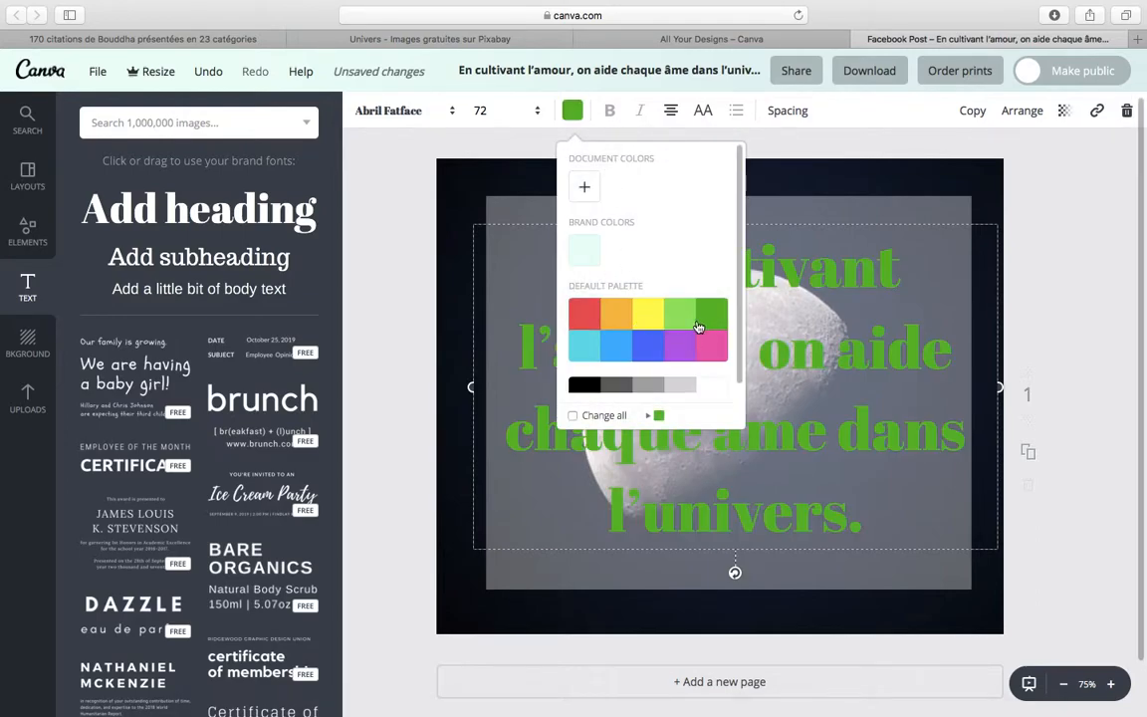
{"action": "left_click", "coordinate": [659, 321]}
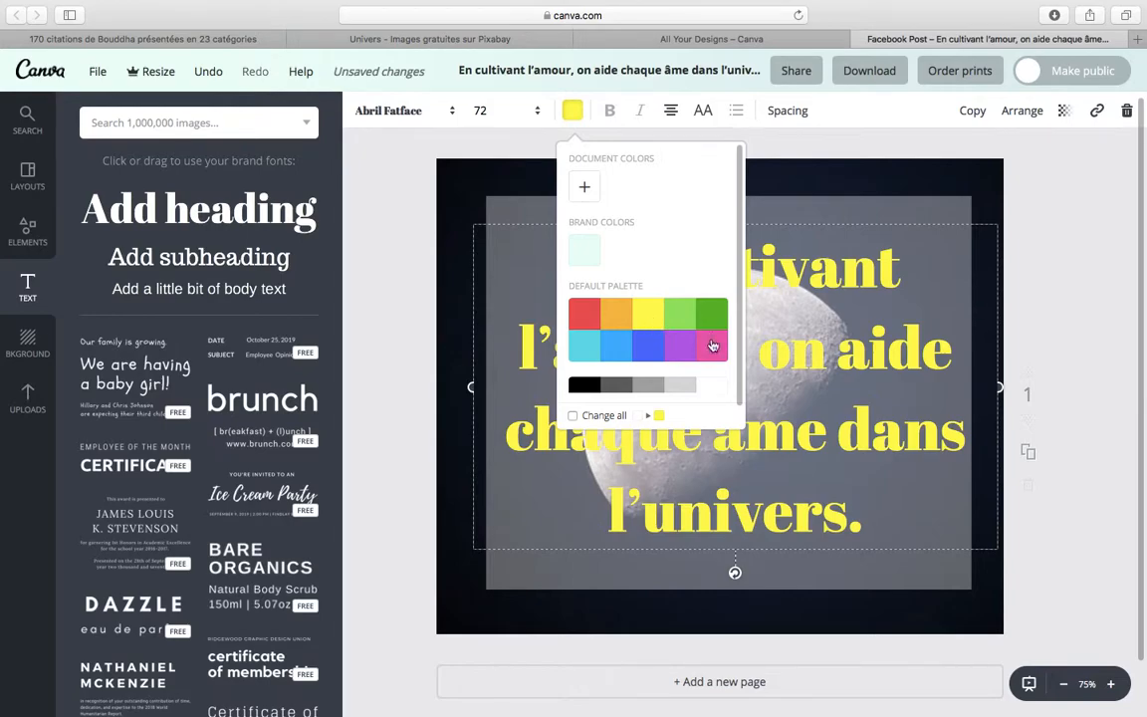
{"action": "left_click", "coordinate": [1090, 333]}
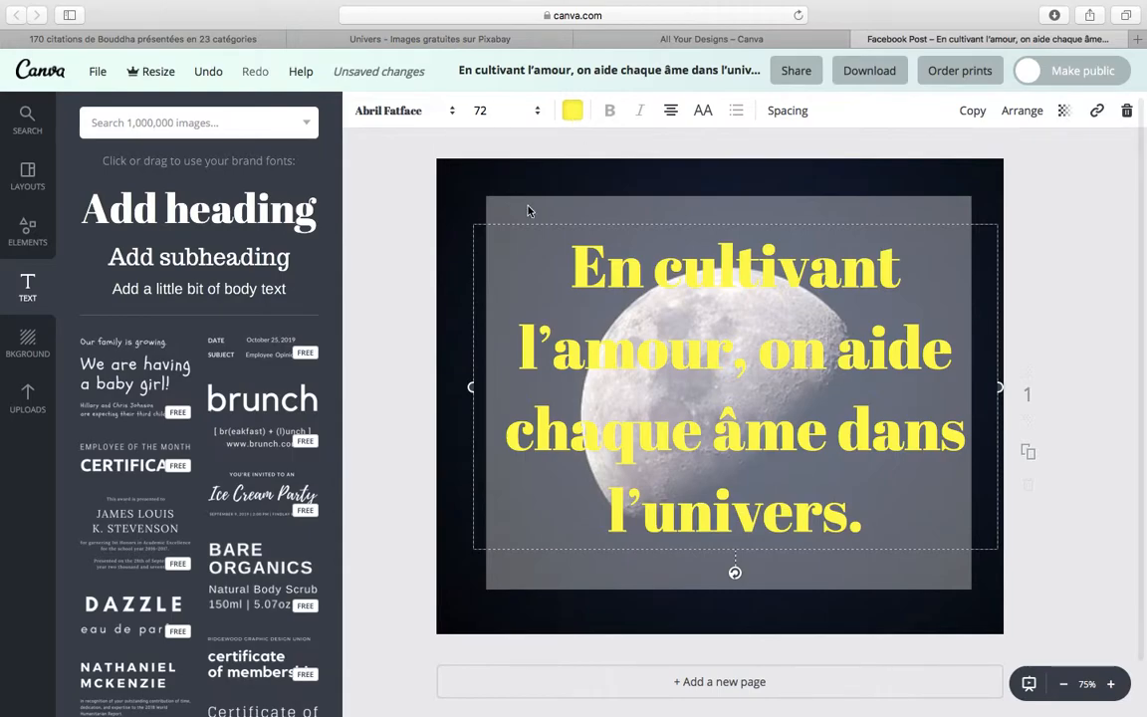
Step: Set the white rectangle's transparency to 66 to make it more opaque behind the quote
{"action": "left_click", "coordinate": [523, 569]}
{"action": "left_click", "coordinate": [1064, 110]}
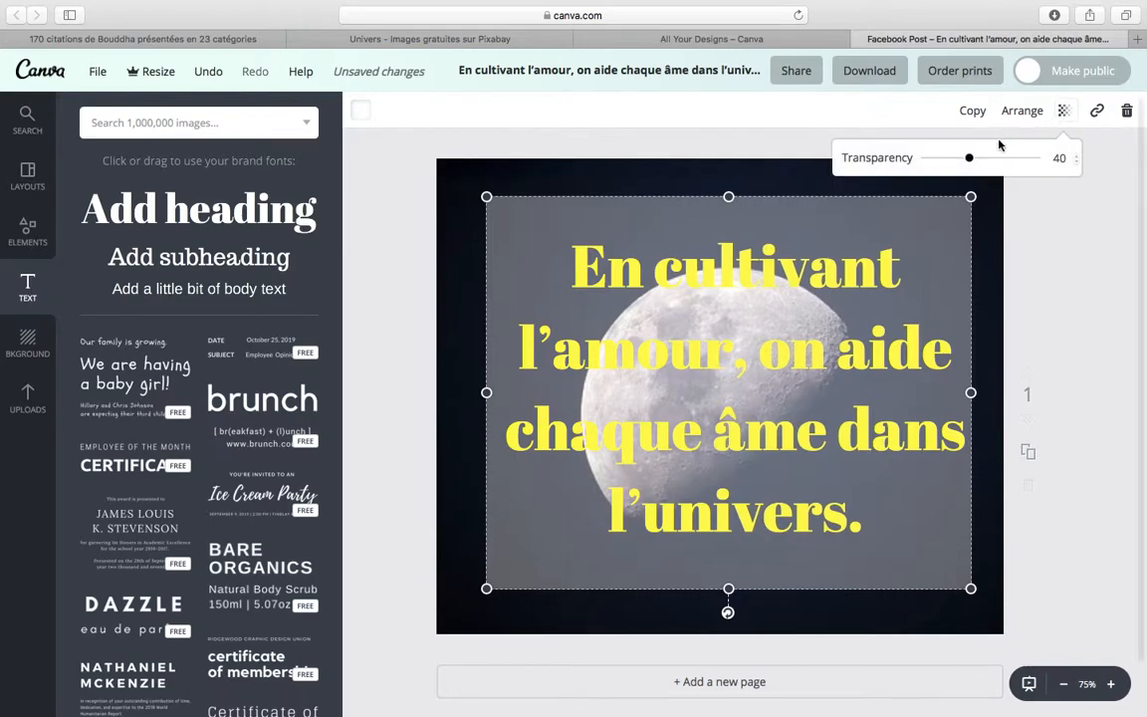
{"action": "left_click_drag", "start_coordinate": [969, 157], "coordinate": [997, 166]}
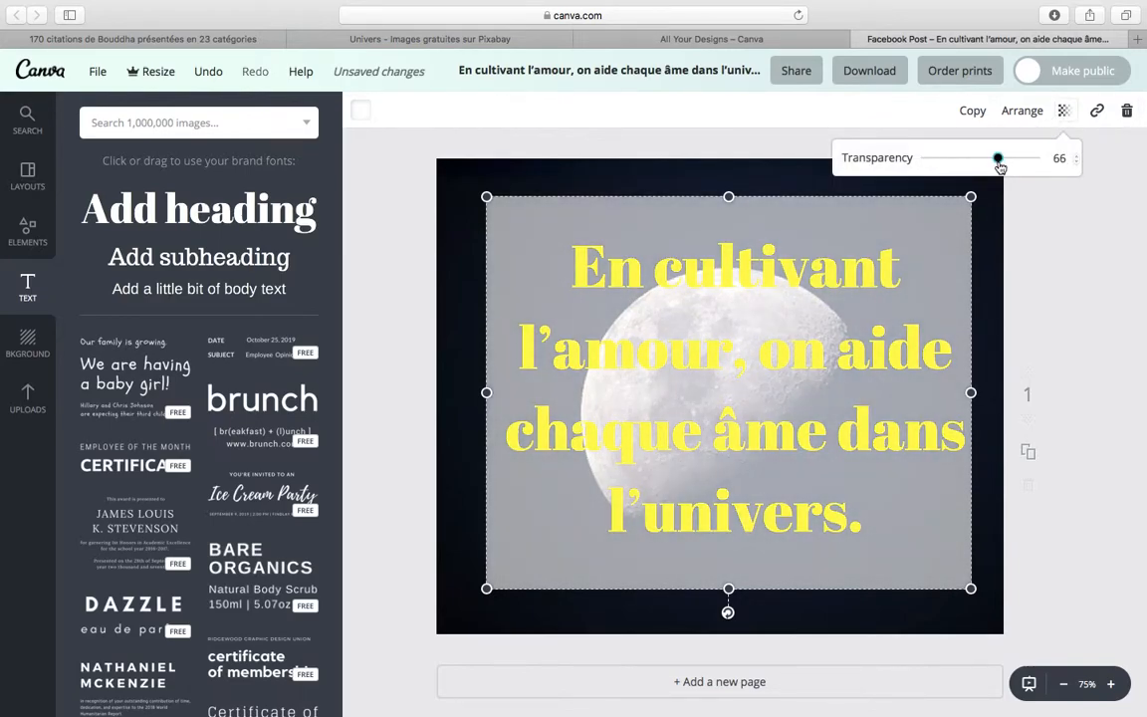
Step: Recolour the quote text black
{"action": "left_click", "coordinate": [881, 422]}
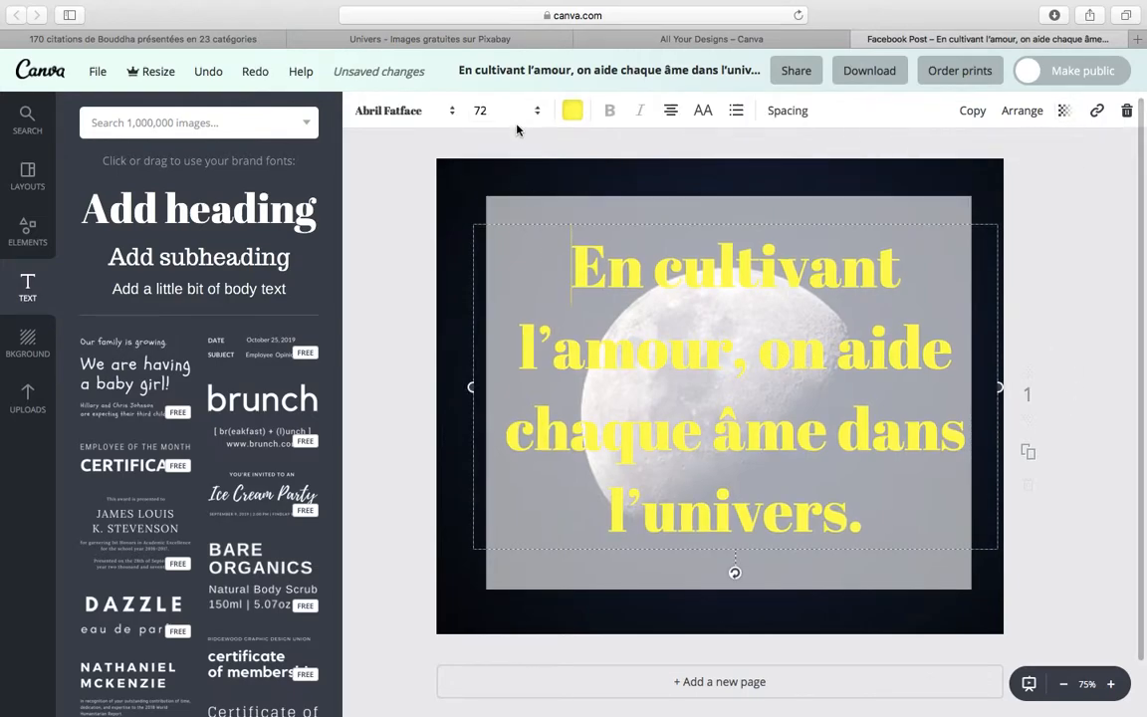
{"action": "left_click", "coordinate": [573, 113]}
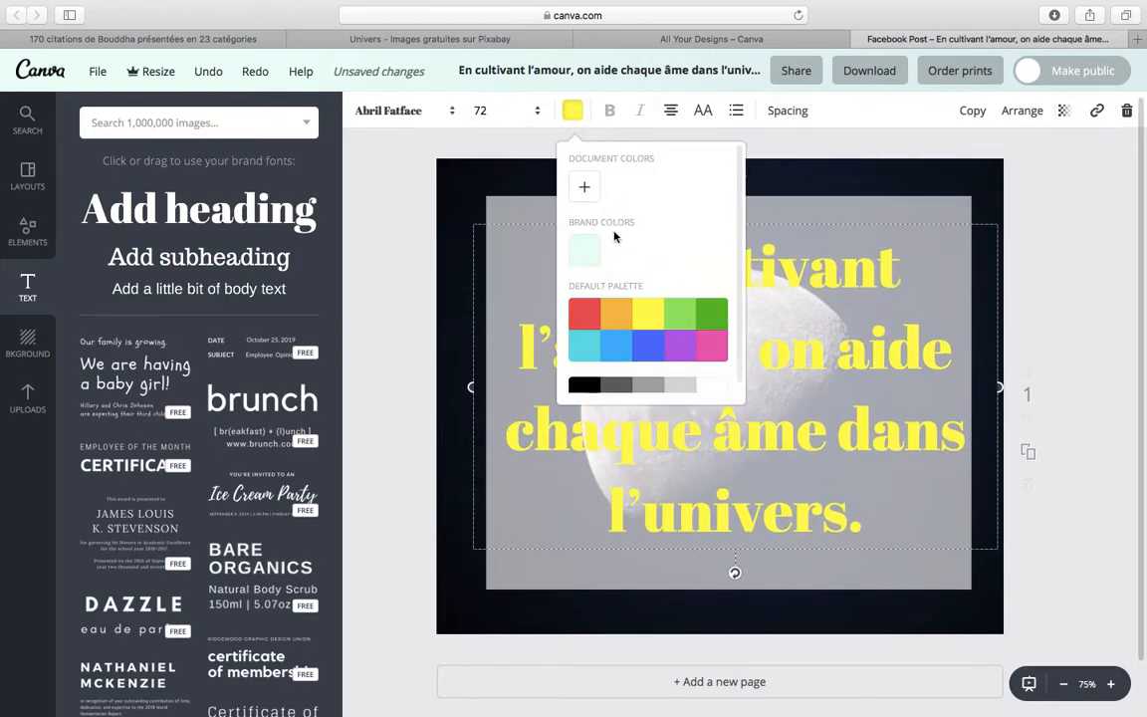
{"action": "left_click", "coordinate": [585, 385]}
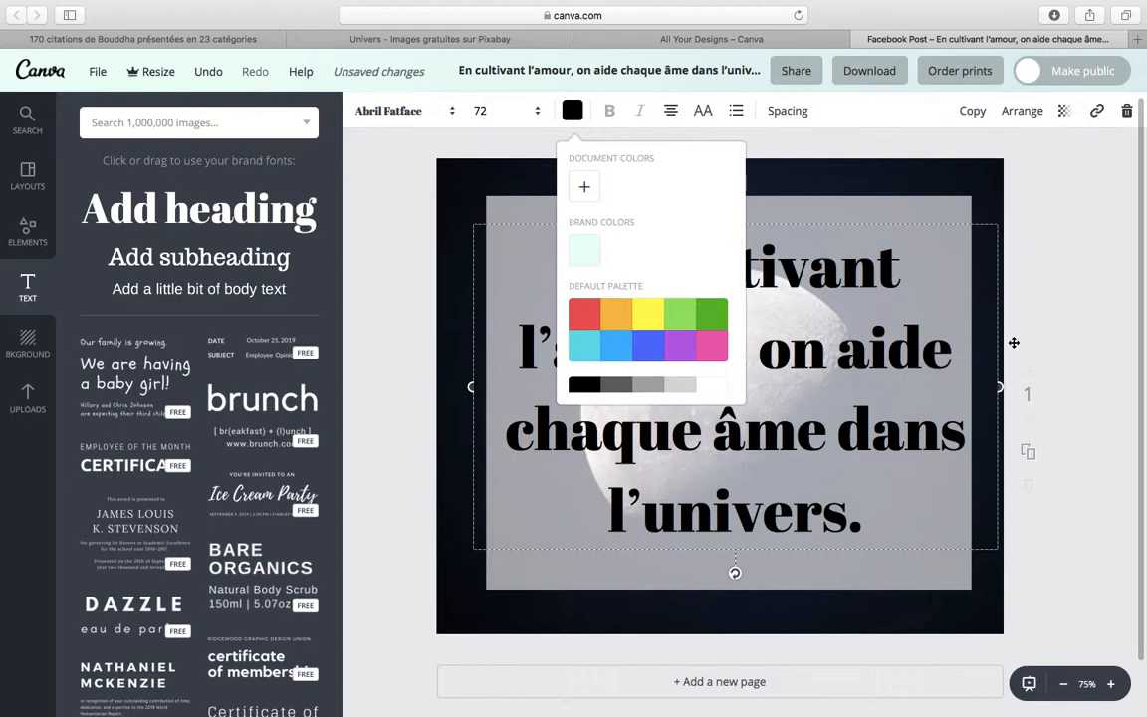
{"action": "left_click", "coordinate": [1076, 299]}
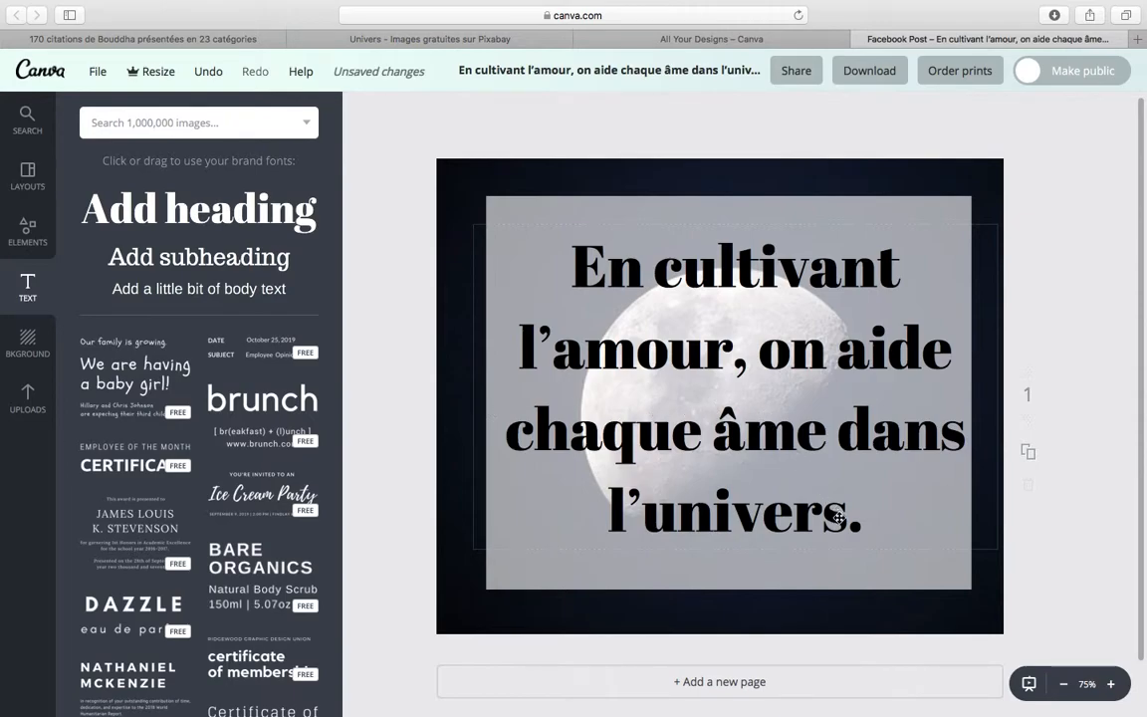
Step: Enclose the whole quote in straight double quotation marks
{"action": "left_click", "coordinate": [872, 546]}
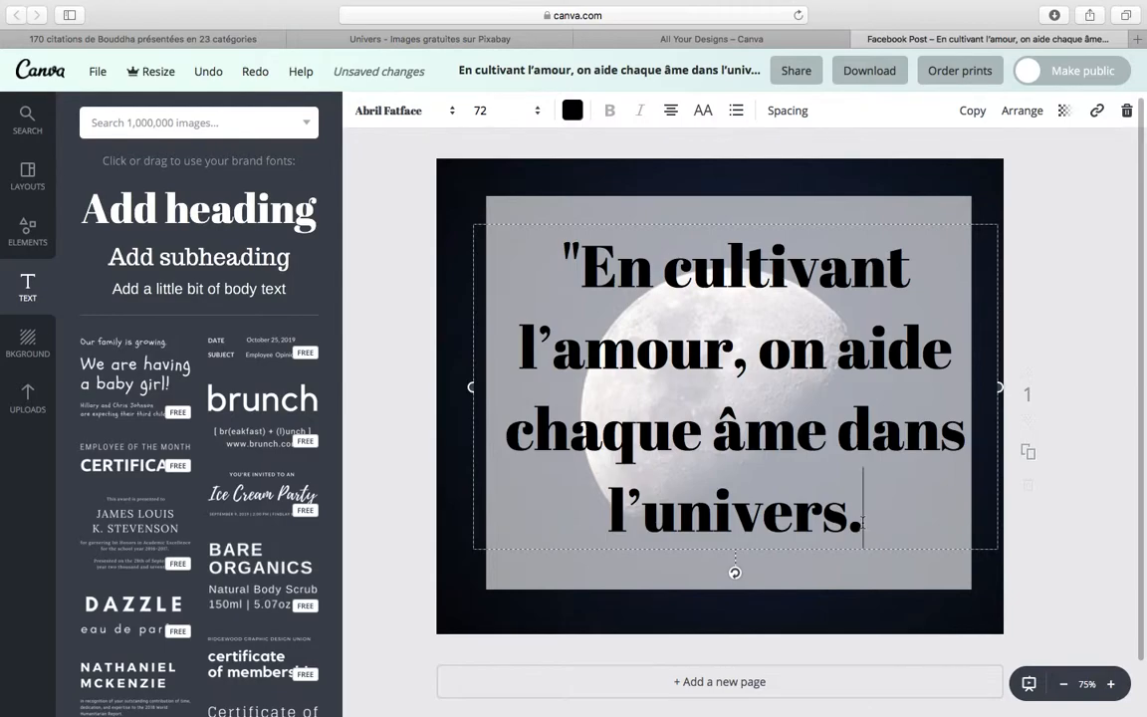
{"action": "type", "text": "\""}
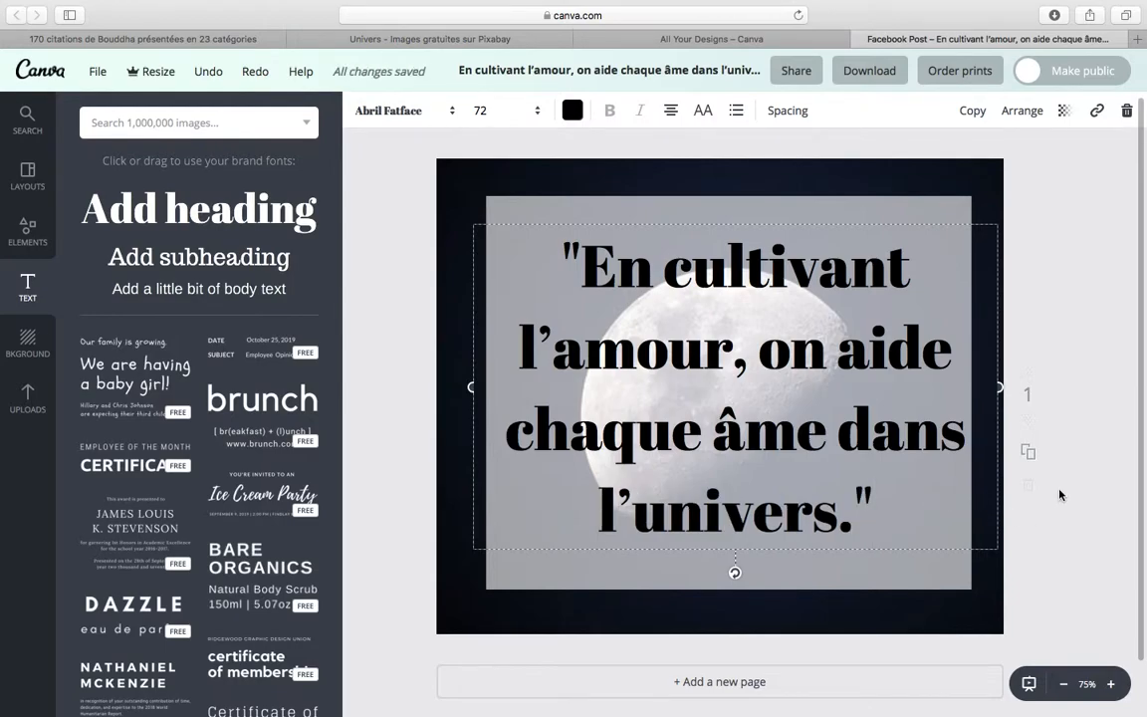
{"action": "left_click", "coordinate": [1087, 456]}
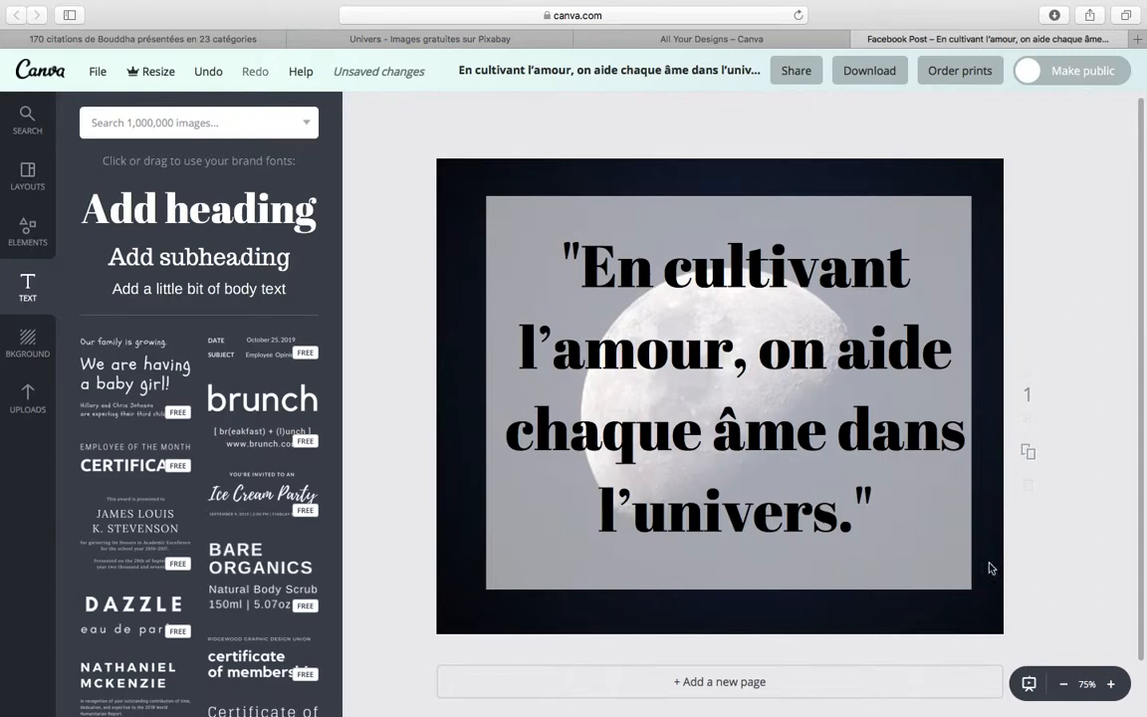
Step: Add the round black Meditation Yoga Shop logo from the uploaded images to the Facebook post
{"action": "left_click", "coordinate": [36, 401]}
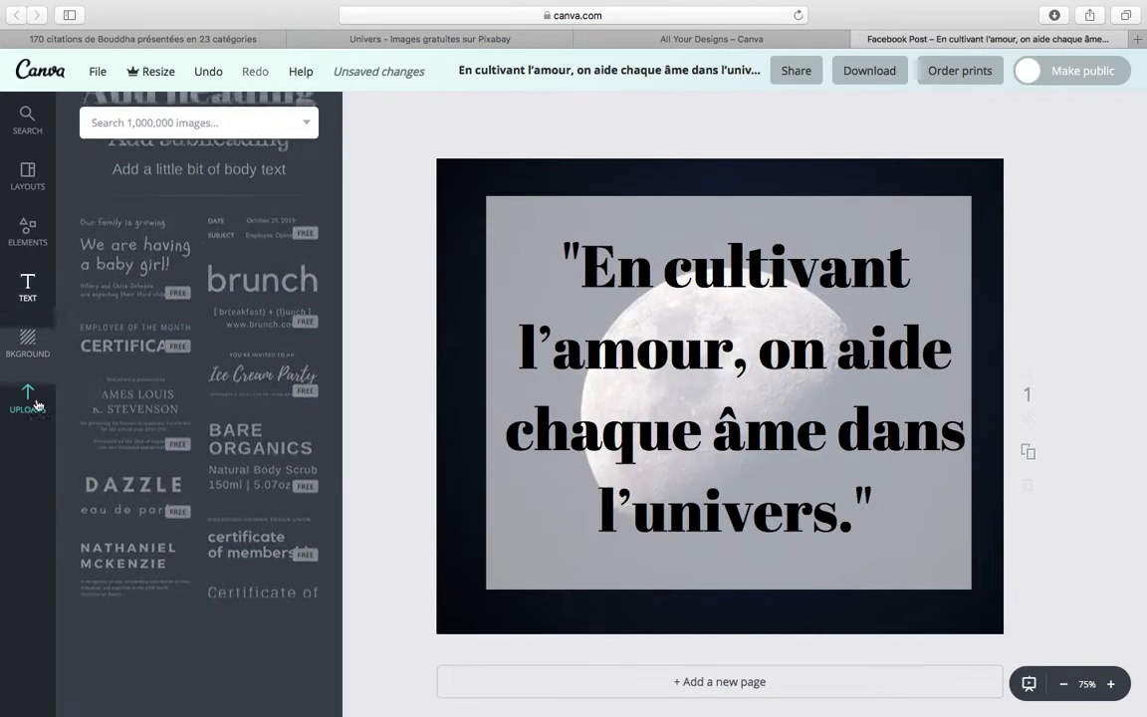
{"action": "scroll", "coordinate": [282, 586], "scroll_direction": "down", "scroll_amount": 15}
{"action": "scroll", "coordinate": [282, 588], "scroll_direction": "down", "scroll_amount": 10}
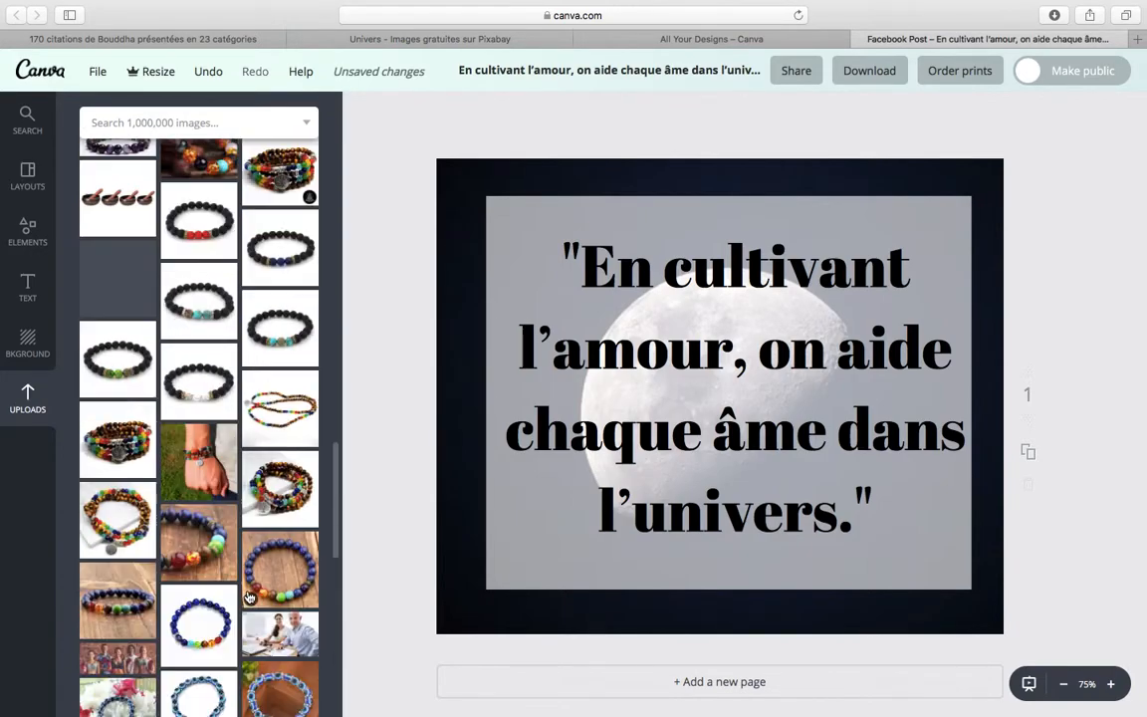
{"action": "scroll", "coordinate": [249, 595], "scroll_direction": "down", "scroll_amount": 10}
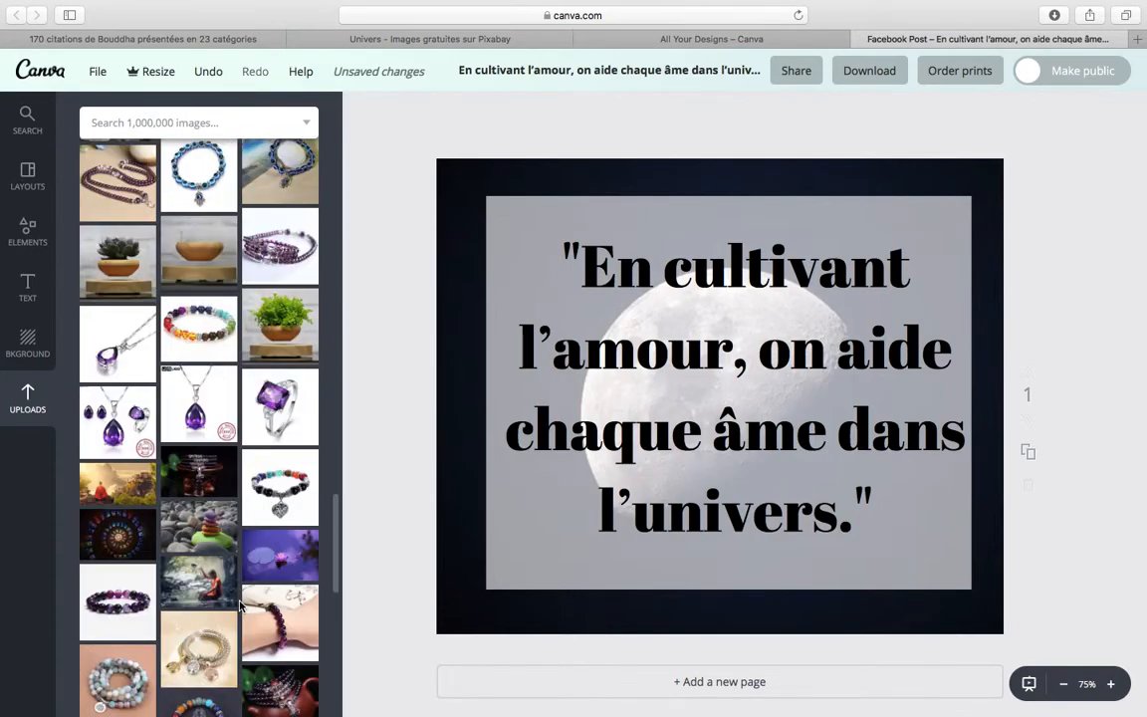
{"action": "scroll", "coordinate": [240, 604], "scroll_direction": "down", "scroll_amount": 10}
{"action": "scroll", "coordinate": [237, 608], "scroll_direction": "up", "scroll_amount": 15}
{"action": "scroll", "coordinate": [237, 608], "scroll_direction": "up", "scroll_amount": 15}
{"action": "scroll", "coordinate": [237, 607], "scroll_direction": "up", "scroll_amount": 15}
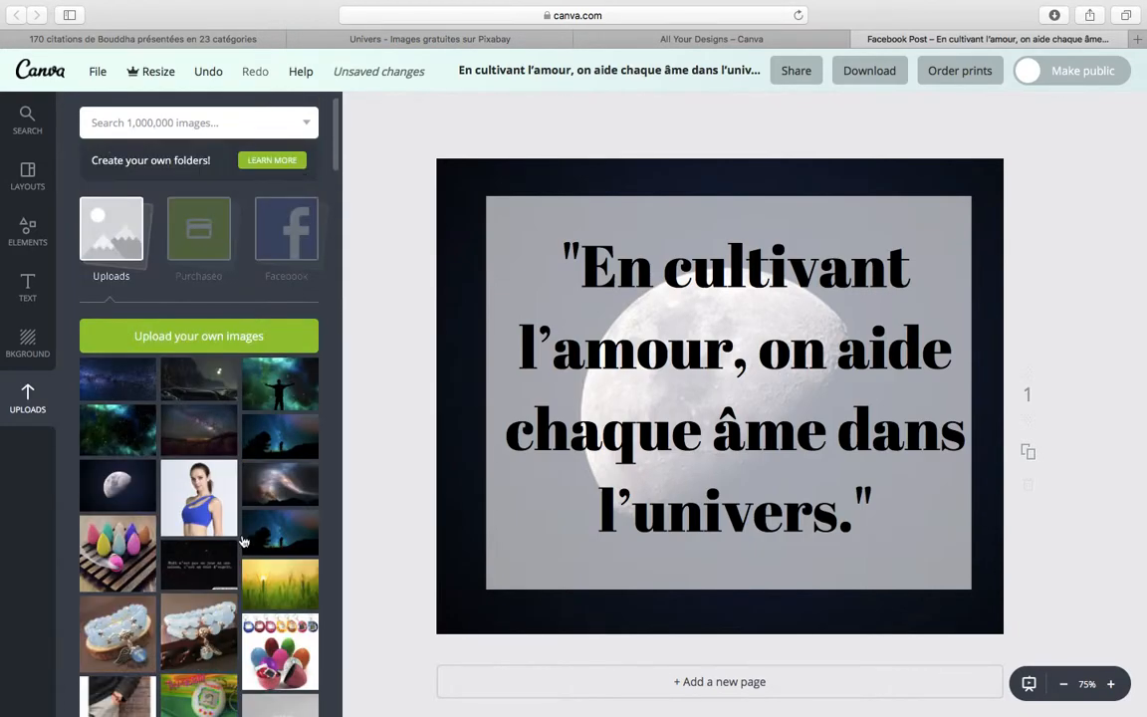
{"action": "scroll", "coordinate": [239, 538], "scroll_direction": "down", "scroll_amount": 15}
{"action": "scroll", "coordinate": [220, 515], "scroll_direction": "down", "scroll_amount": 20}
{"action": "scroll", "coordinate": [220, 515], "scroll_direction": "down", "scroll_amount": 20}
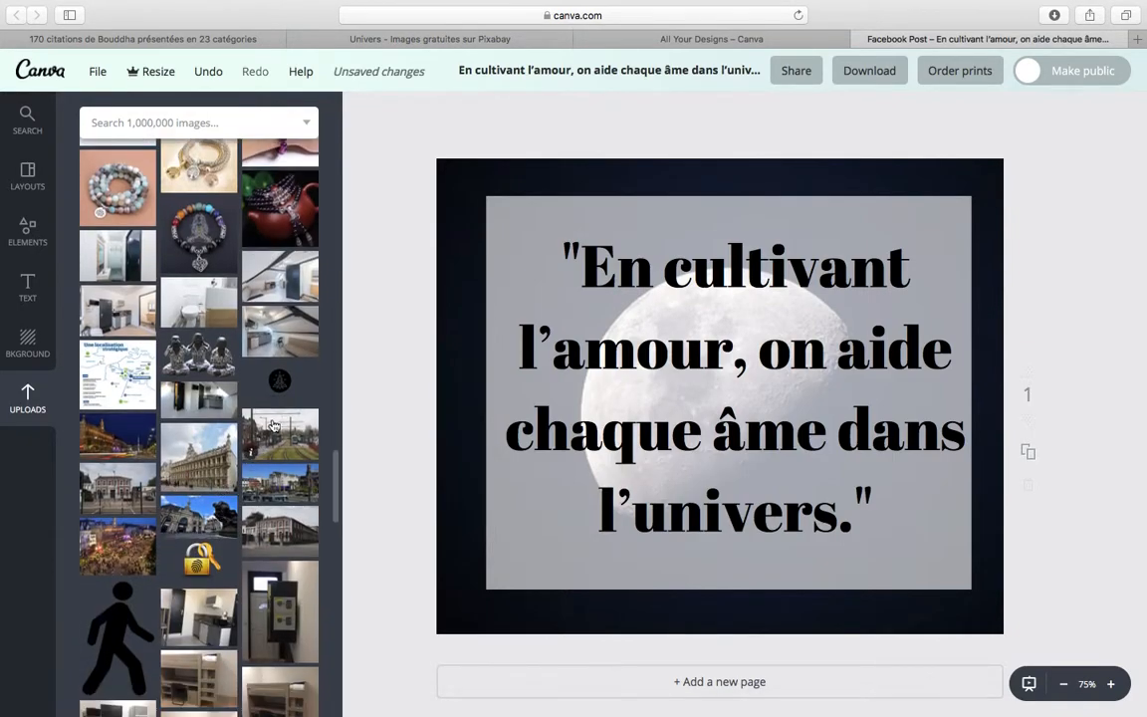
{"action": "left_click", "coordinate": [288, 379]}
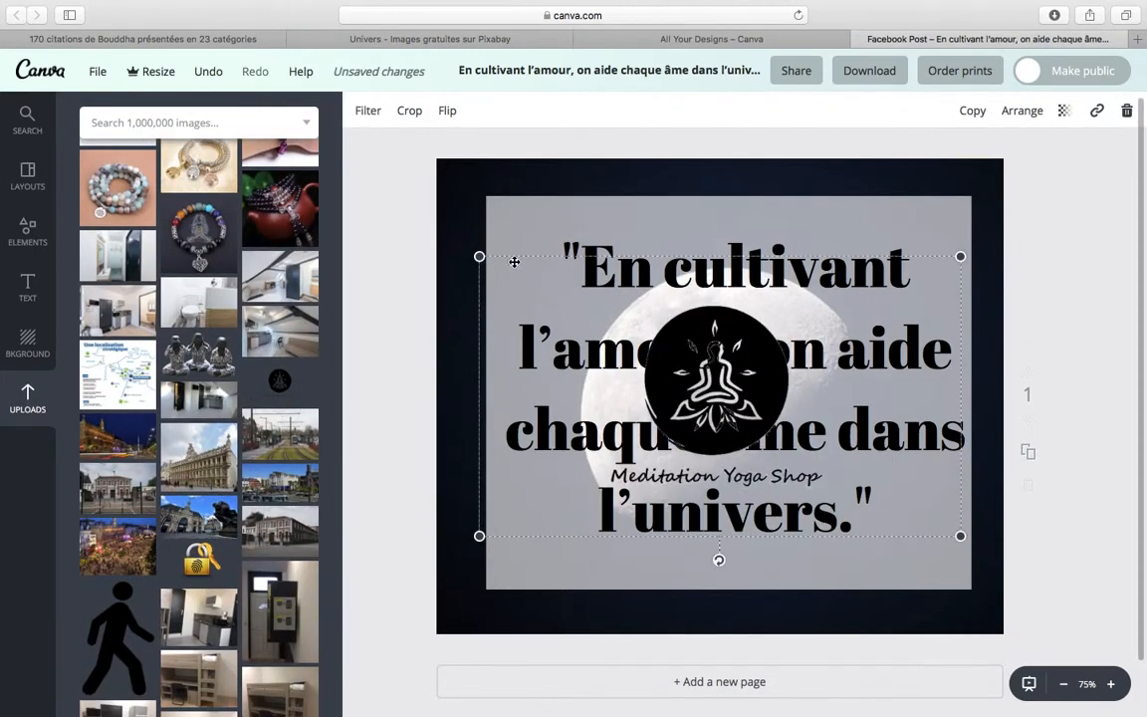
Step: Shrink the logo to a small badge and place it in the lower-right corner of the translucent rectangle
{"action": "left_click_drag", "start_coordinate": [479, 256], "coordinate": [846, 459]}
{"action": "left_click_drag", "start_coordinate": [901, 501], "coordinate": [946, 557]}
{"action": "left_click", "coordinate": [1075, 474]}
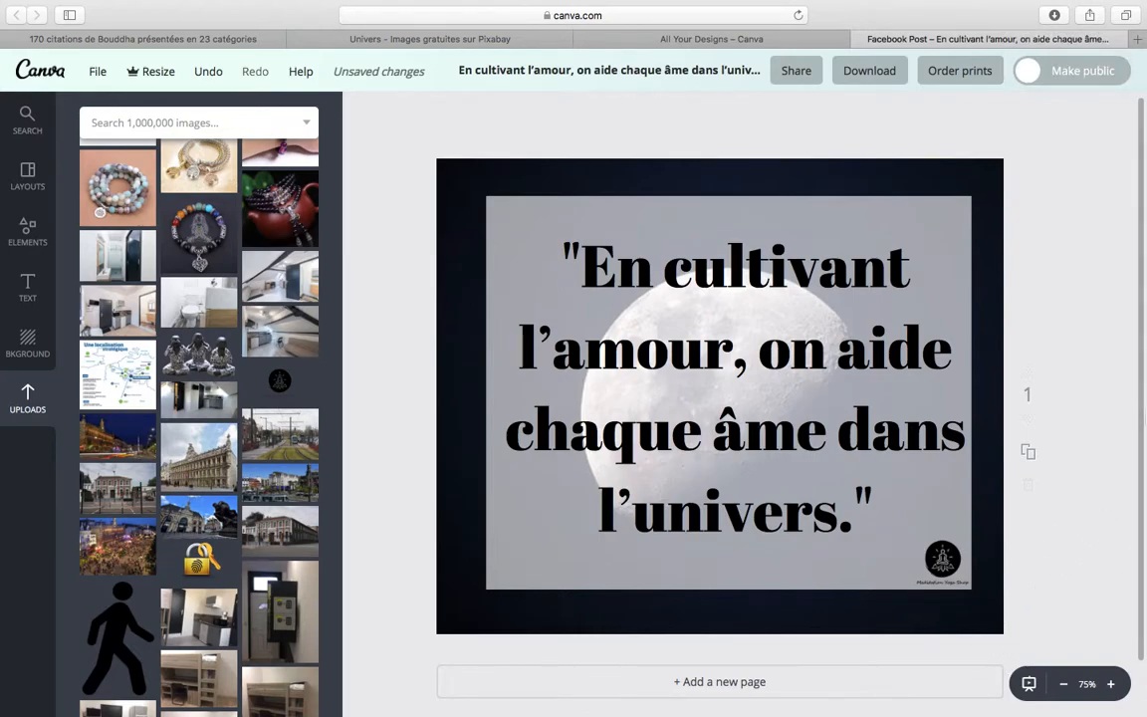
Step: Download the Facebook post as a PNG, return from the image preview to Canva and dismiss the download message
{"action": "left_click", "coordinate": [889, 74]}
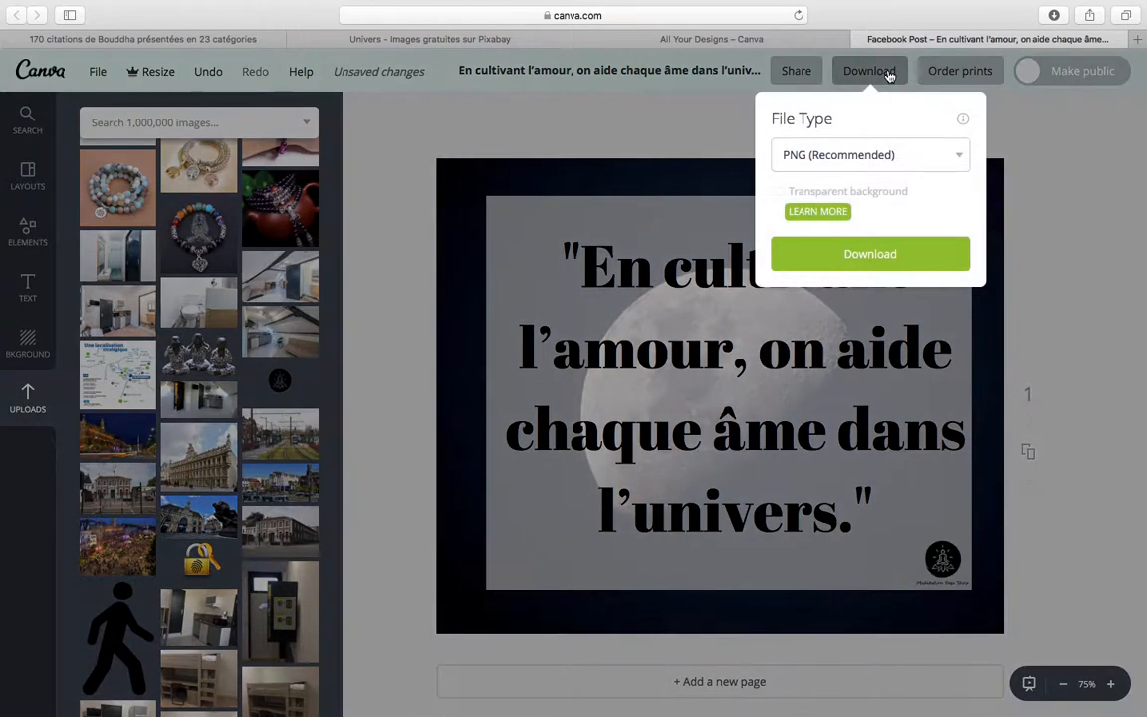
{"action": "left_click", "coordinate": [866, 256]}
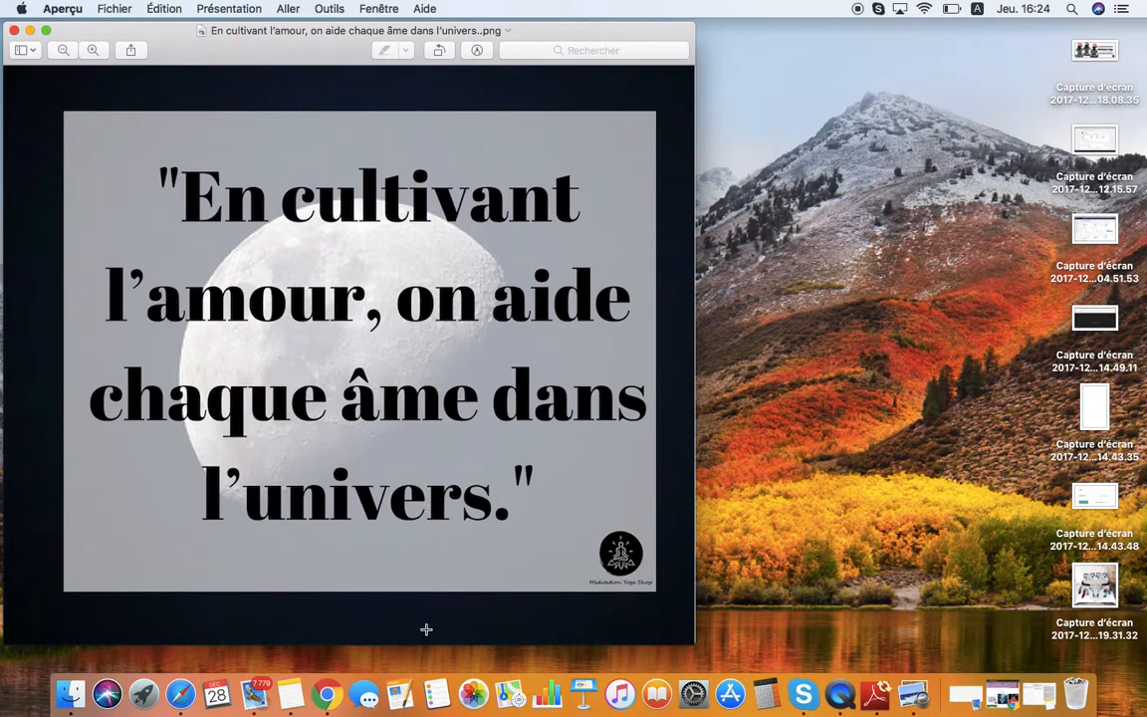
{"action": "left_click", "coordinate": [194, 687]}
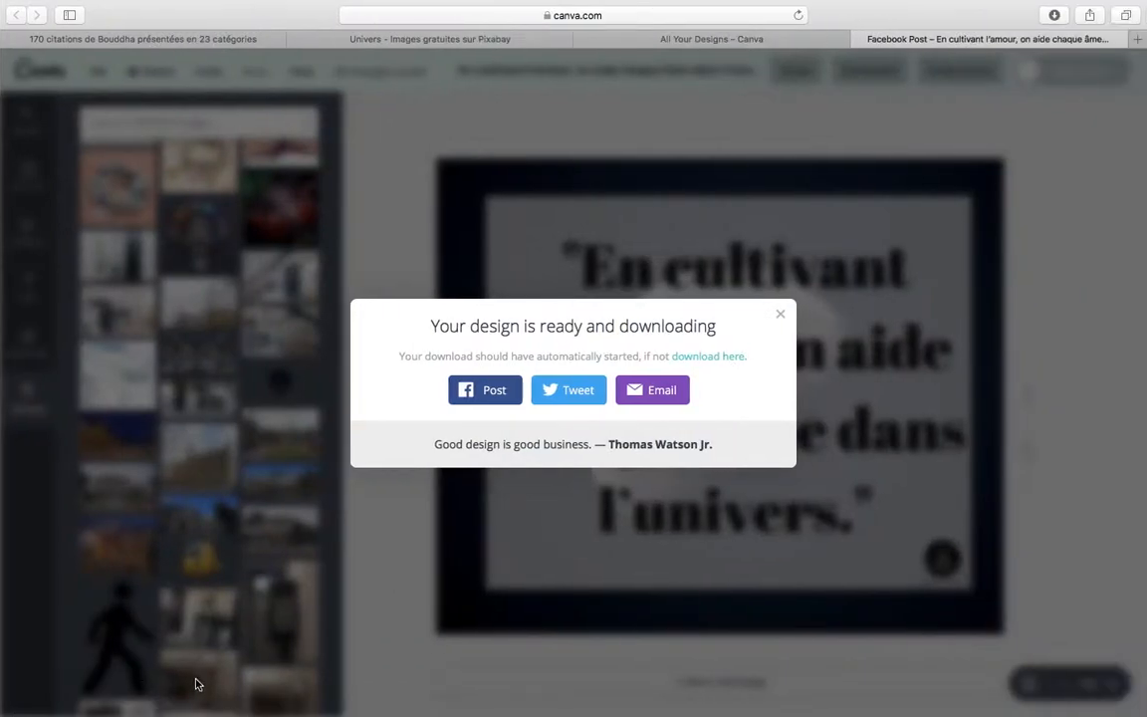
{"action": "left_click", "coordinate": [780, 319]}
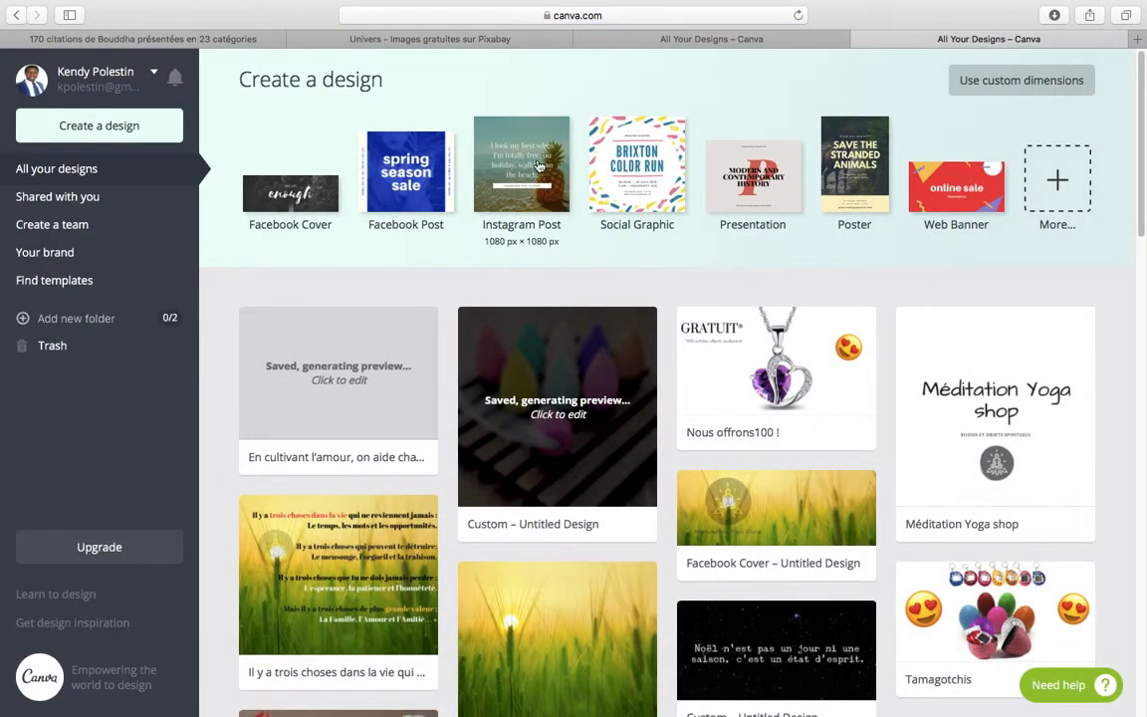
Step: Create an Instagram Post design and enlarge the uploaded moon photo to fill the whole canvas, with the moon centred
{"action": "left_click", "coordinate": [538, 165]}
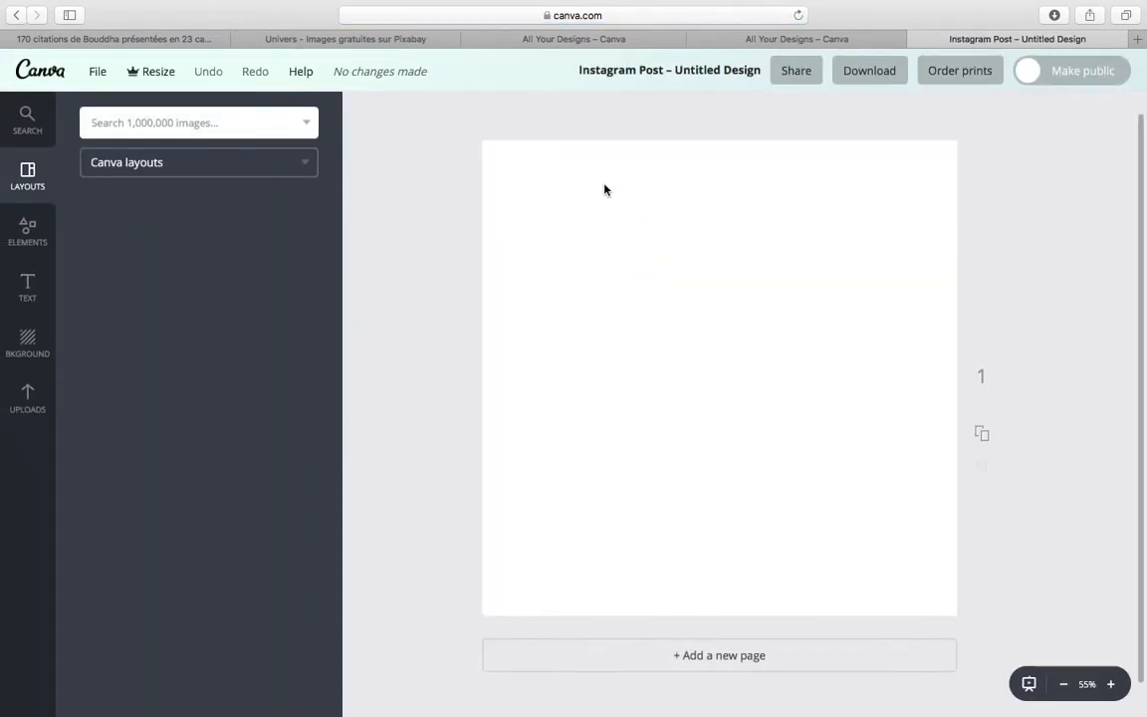
{"action": "left_click", "coordinate": [28, 396]}
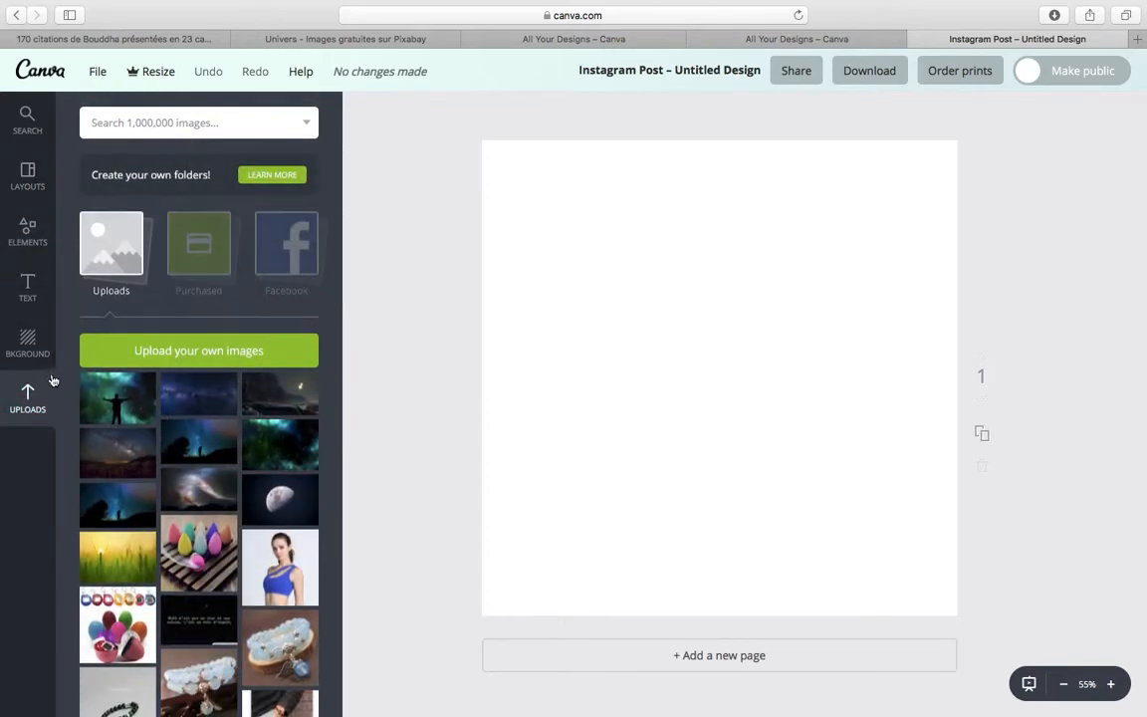
{"action": "left_click", "coordinate": [270, 501]}
{"action": "left_click_drag", "start_coordinate": [607, 315], "coordinate": [439, 95]}
{"action": "left_click_drag", "start_coordinate": [834, 452], "coordinate": [1144, 650]}
{"action": "left_click_drag", "start_coordinate": [772, 418], "coordinate": [724, 405]}
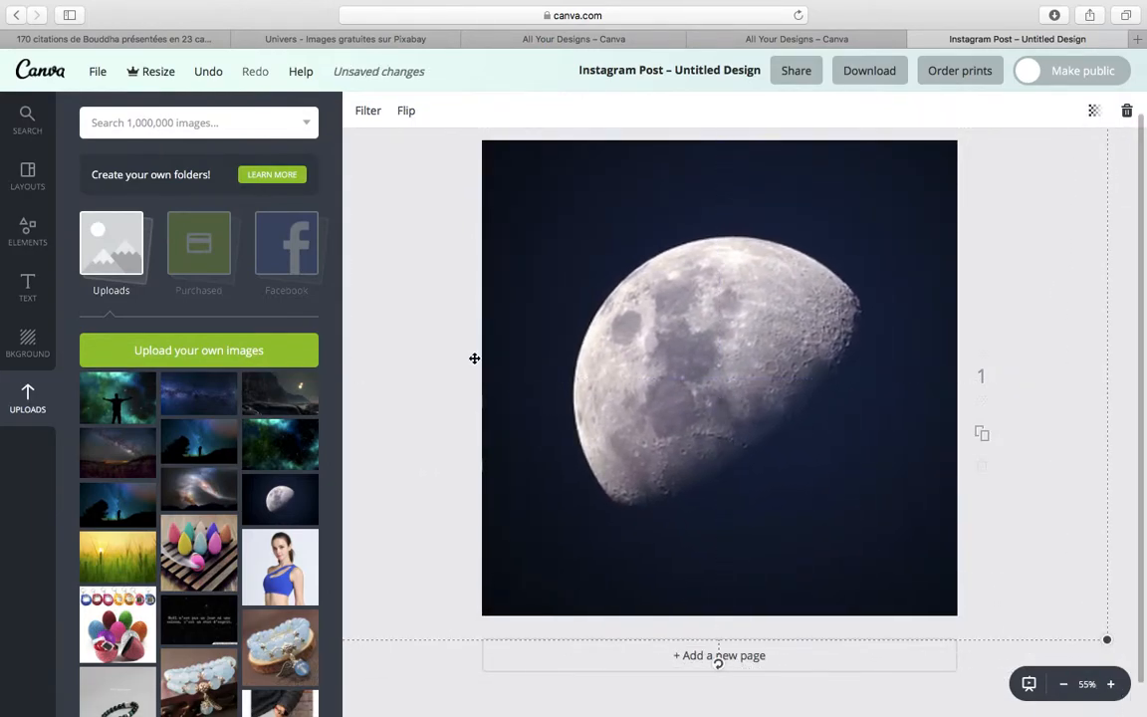
Step: Add a solid square shape and stretch it over the moon photo, centred with a narrow dark border all around
{"action": "left_click", "coordinate": [24, 228]}
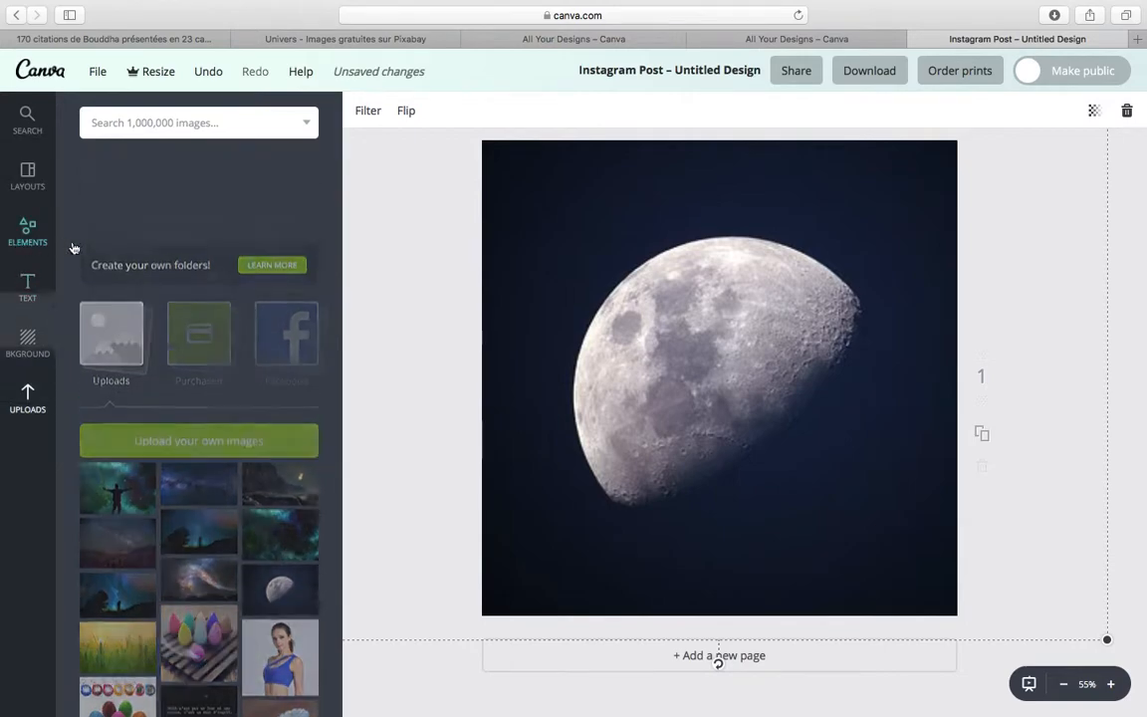
{"action": "left_click", "coordinate": [133, 321]}
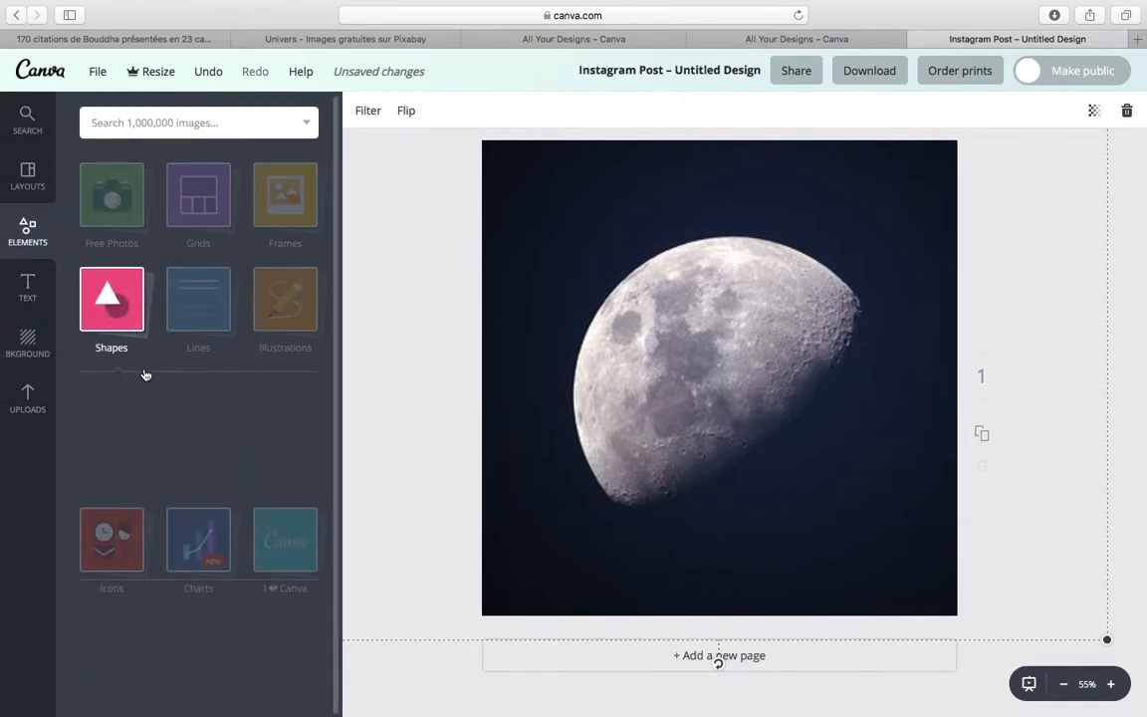
{"action": "left_click", "coordinate": [121, 440]}
{"action": "left_click_drag", "start_coordinate": [574, 231], "coordinate": [519, 176]}
{"action": "left_click_drag", "start_coordinate": [863, 347], "coordinate": [919, 350]}
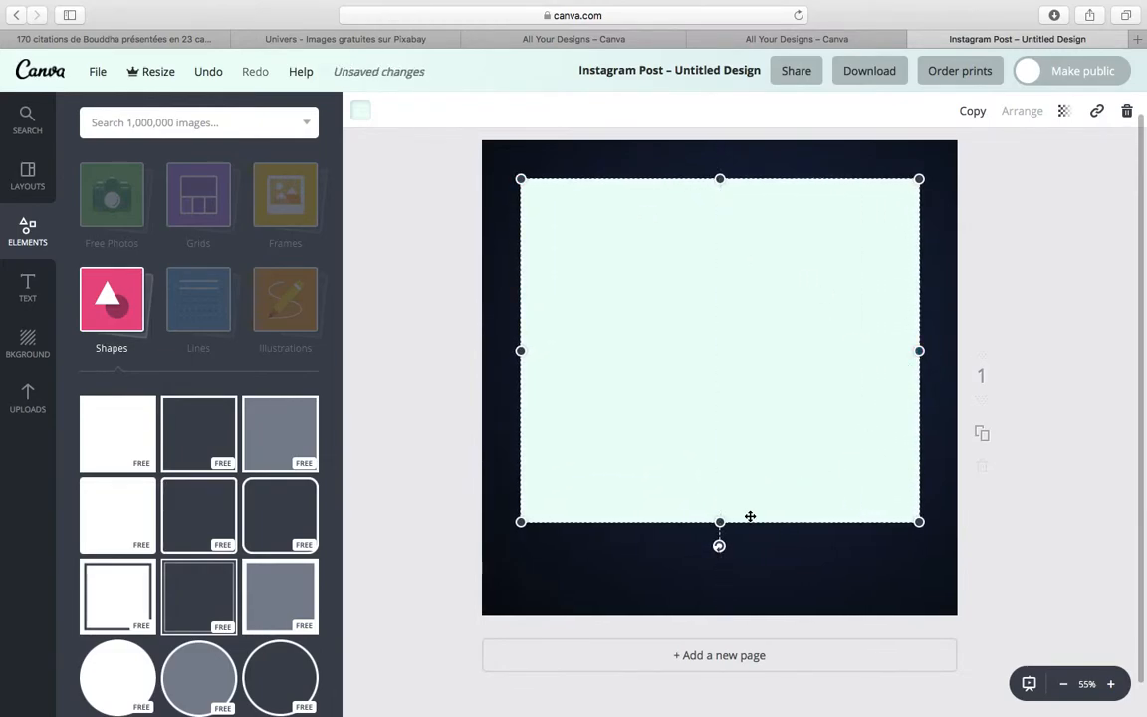
{"action": "left_click_drag", "start_coordinate": [720, 522], "coordinate": [720, 594]}
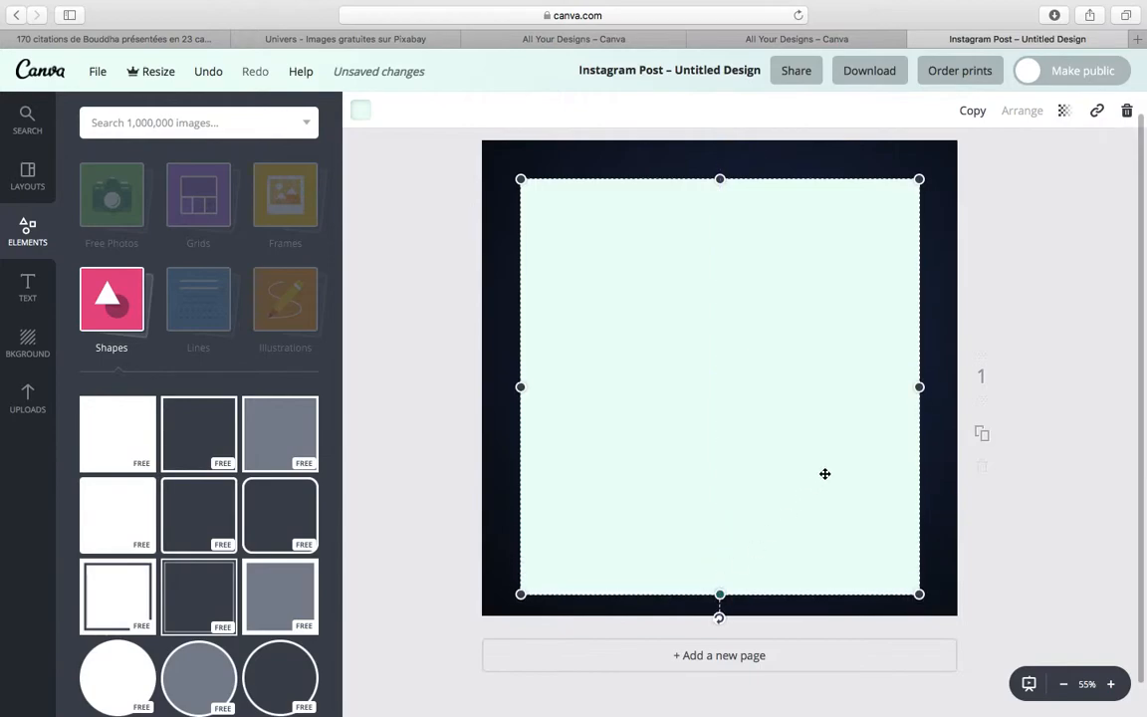
{"action": "left_click_drag", "start_coordinate": [923, 387], "coordinate": [930, 387]}
{"action": "left_click_drag", "start_coordinate": [694, 318], "coordinate": [688, 343]}
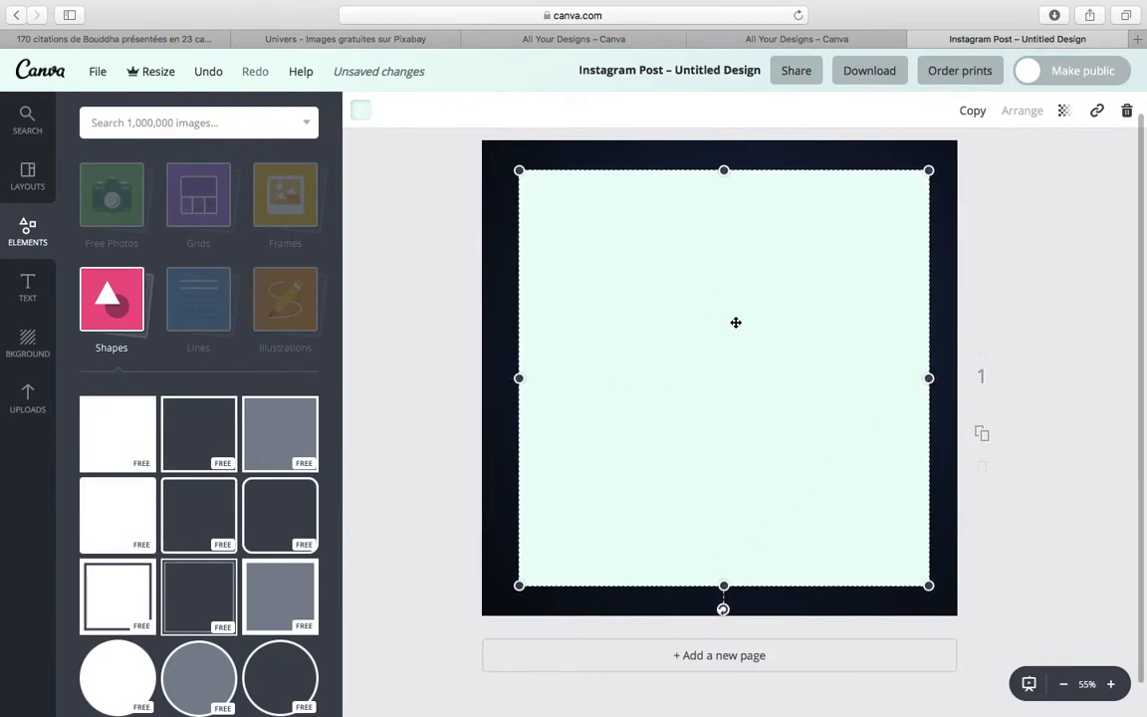
Step: Recolour the square white and set its transparency to 77
{"action": "left_click", "coordinate": [363, 110]}
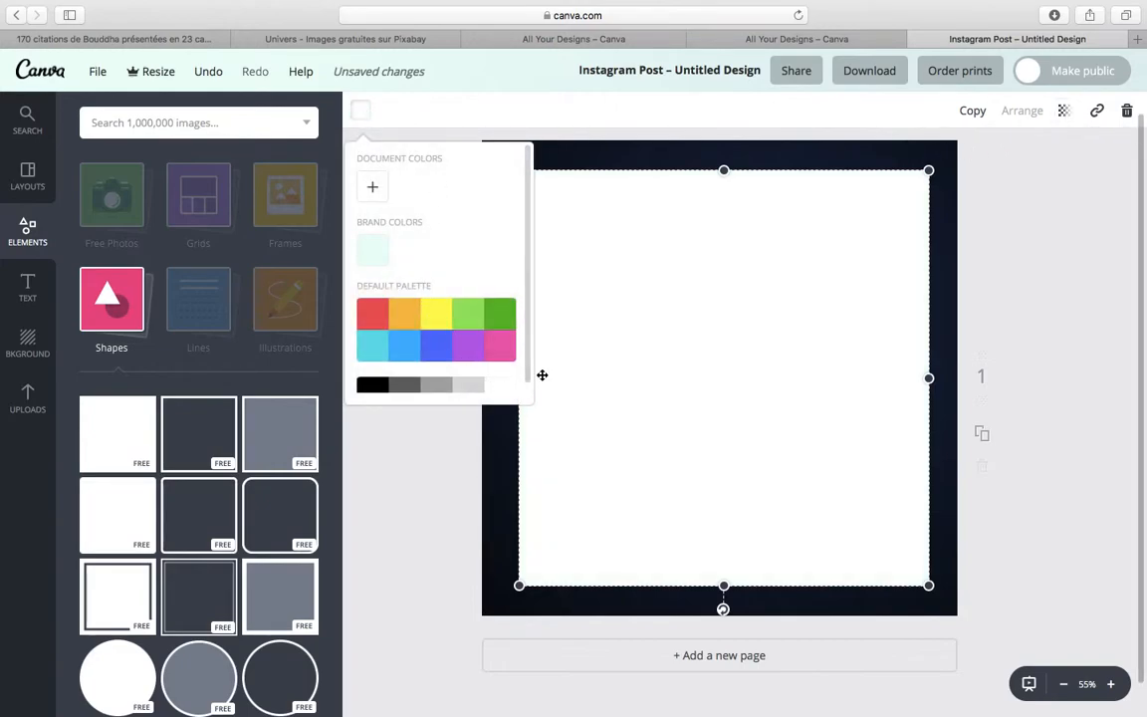
{"action": "left_click", "coordinate": [1065, 111]}
{"action": "left_click_drag", "start_coordinate": [1039, 162], "coordinate": [1011, 166]}
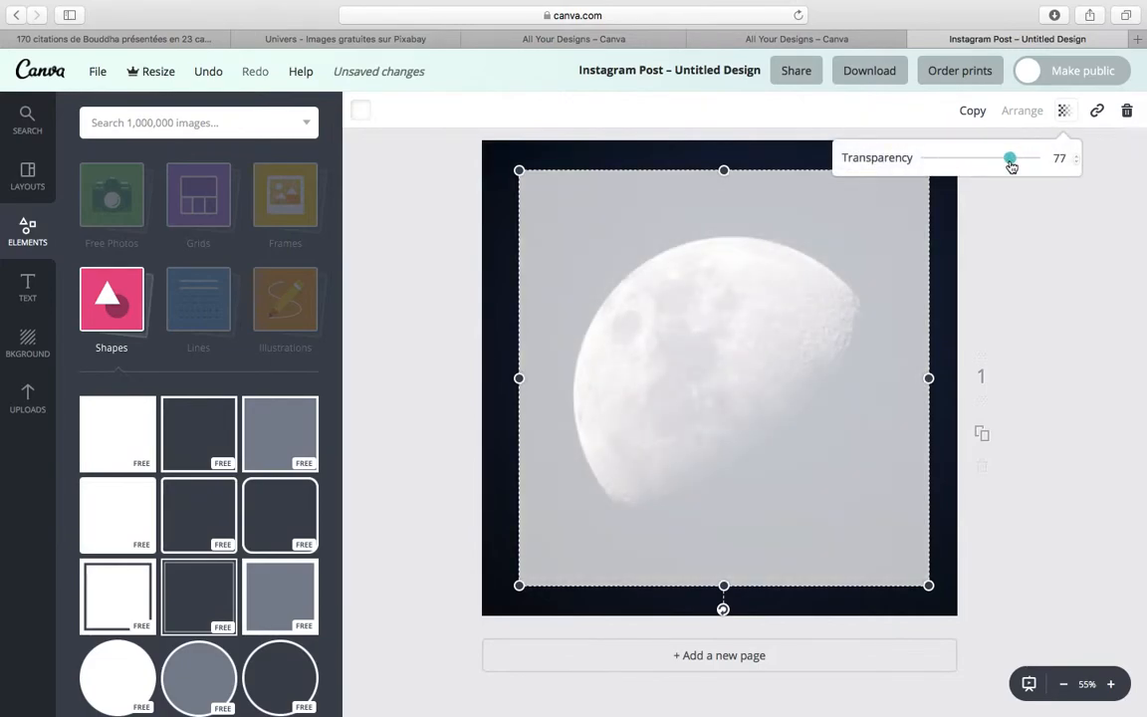
{"action": "left_click", "coordinate": [1072, 209]}
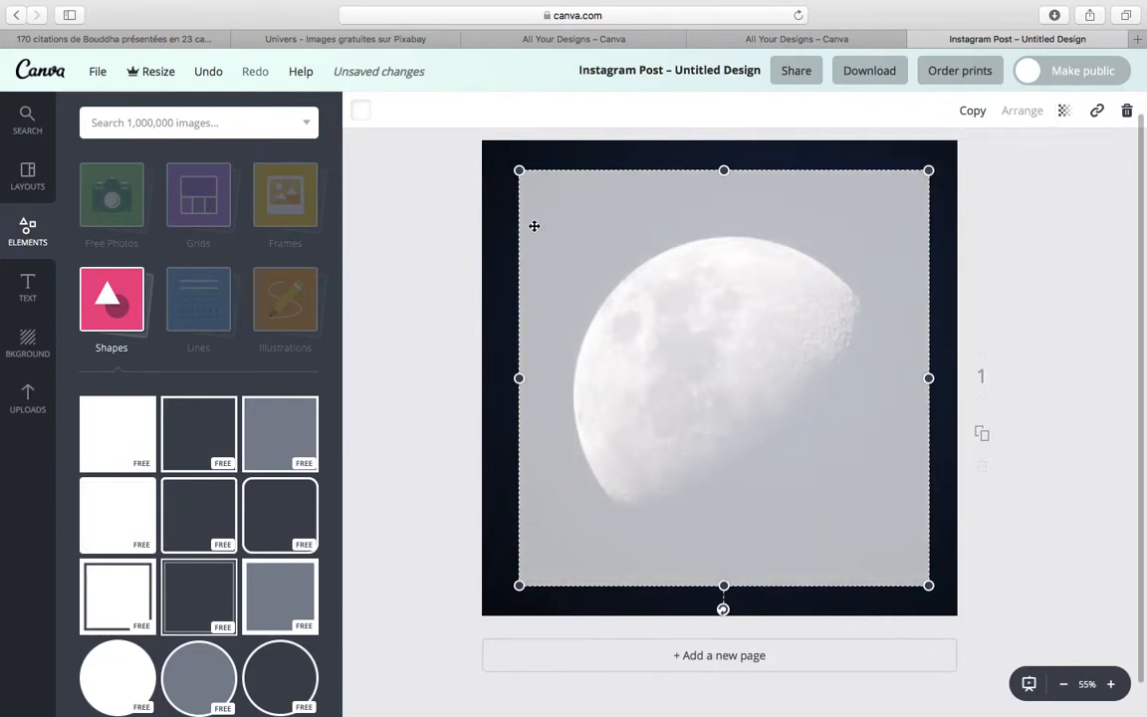
Step: Add a heading and replace its text with "En cultivant l’amour, on aide chaque âme dans l’univers."
{"action": "left_click", "coordinate": [40, 283]}
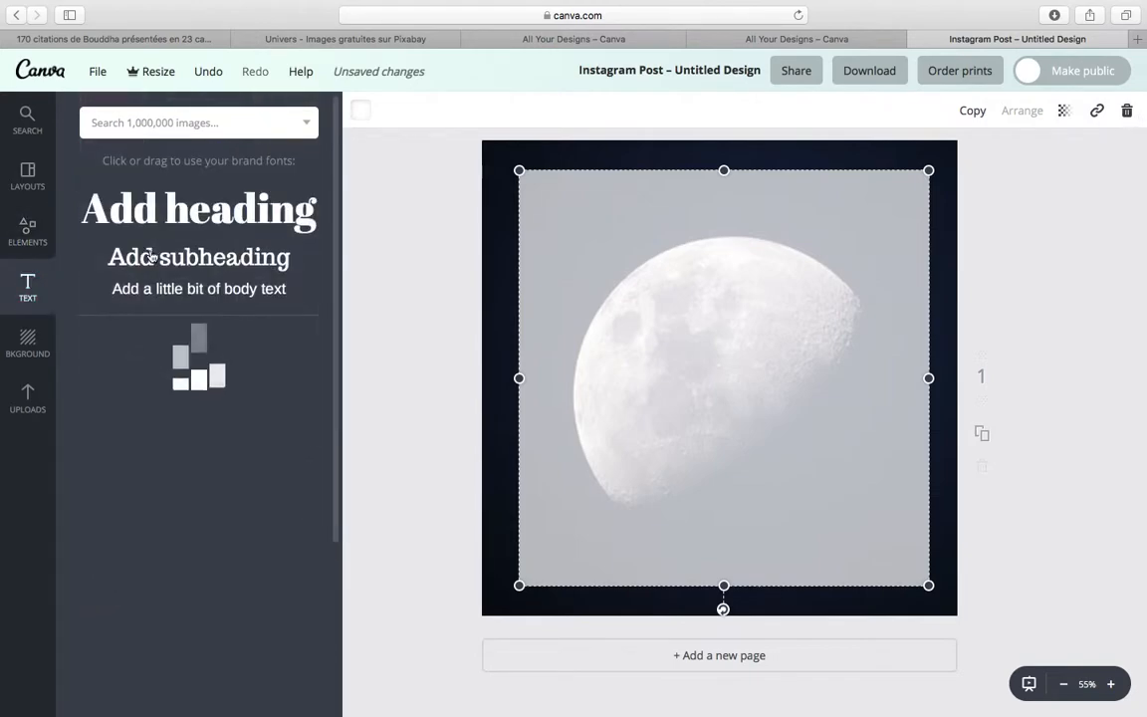
{"action": "left_click", "coordinate": [297, 239]}
{"action": "left_click", "coordinate": [728, 394]}
{"action": "left_click", "coordinate": [722, 396]}
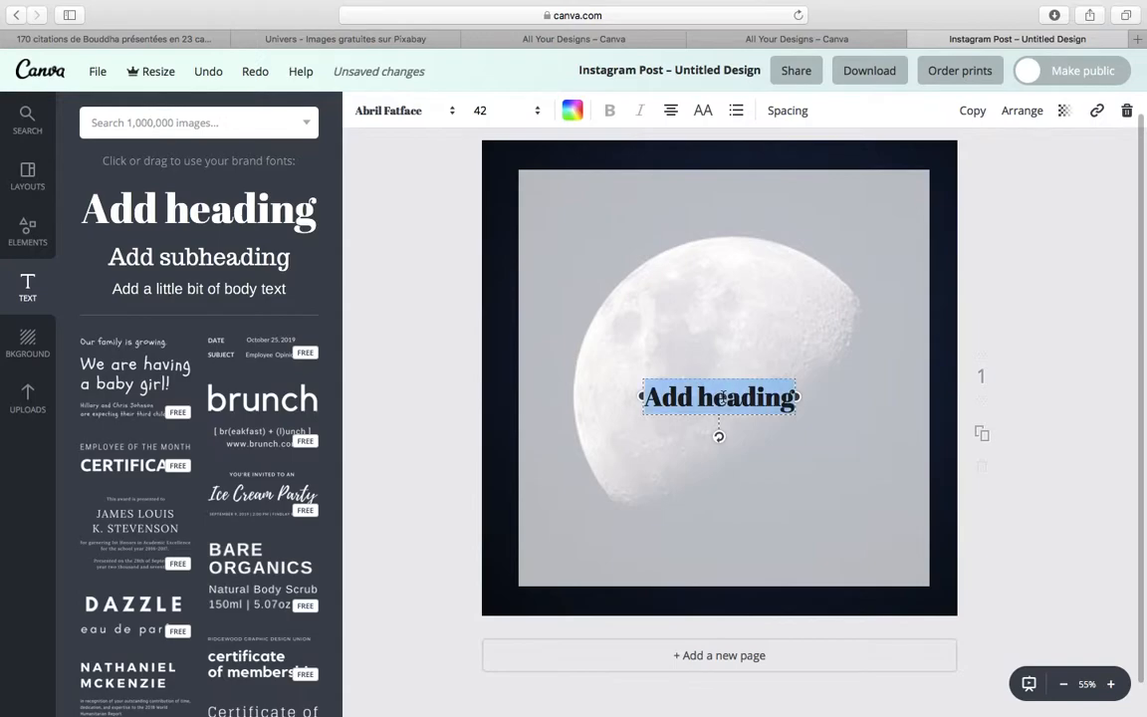
{"action": "key", "text": "BackSpace"}
{"action": "type", "text": "En cultivant l’amour, on aide chaque âme dans l’univers."}
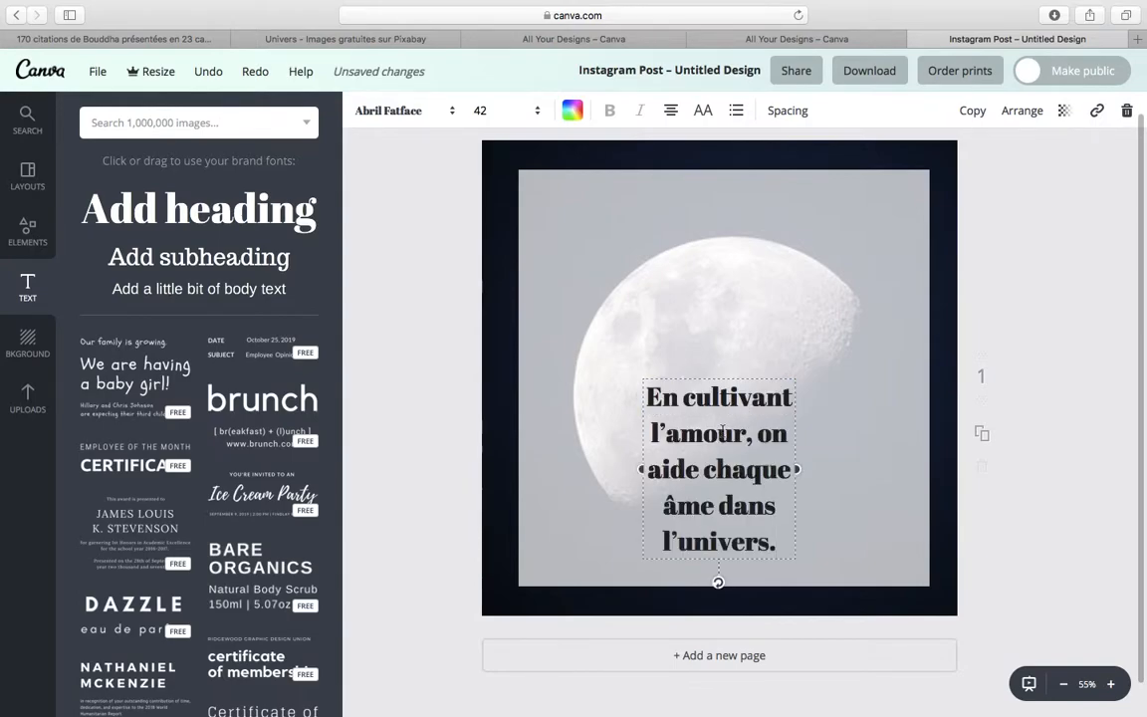
Step: Set the quote's font size to 72, widen its text box to fit five lines and centre it on the square
{"action": "left_click_drag", "start_coordinate": [647, 397], "coordinate": [760, 536]}
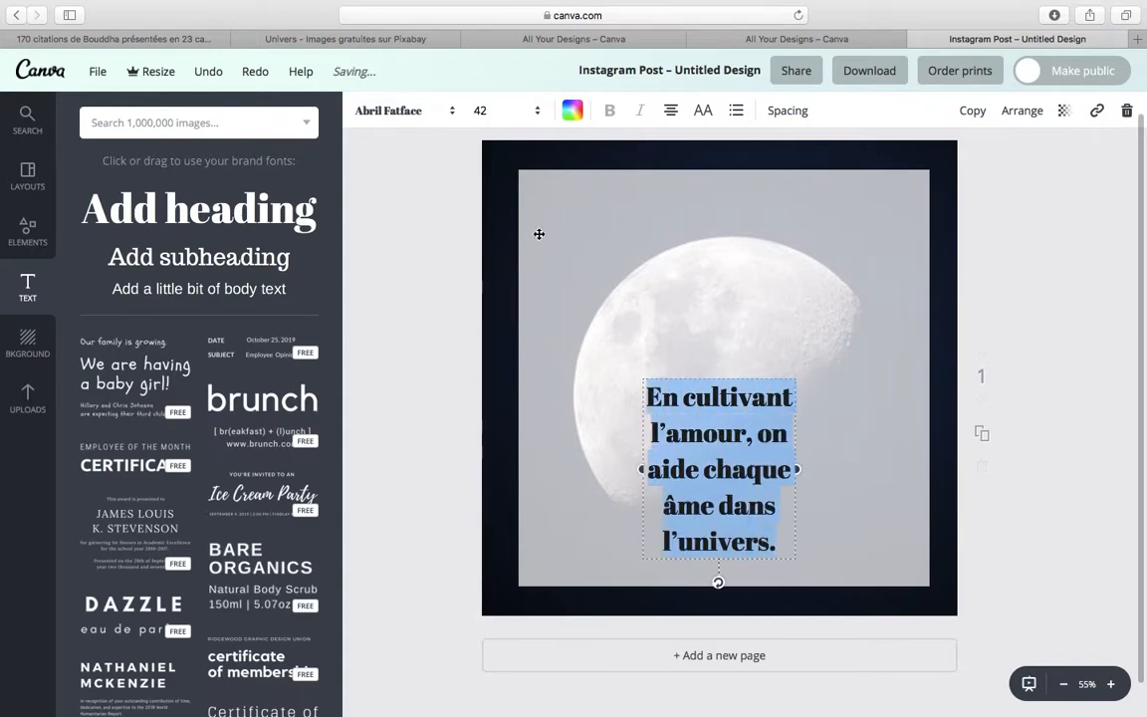
{"action": "left_click", "coordinate": [534, 111]}
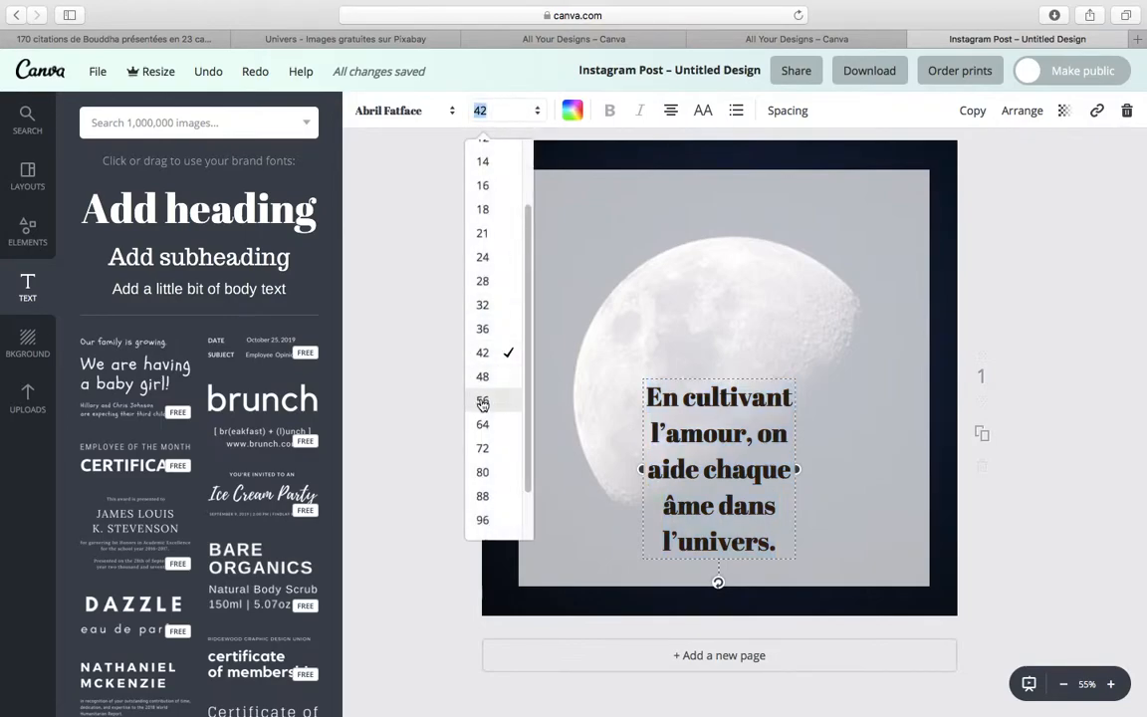
{"action": "left_click", "coordinate": [483, 449]}
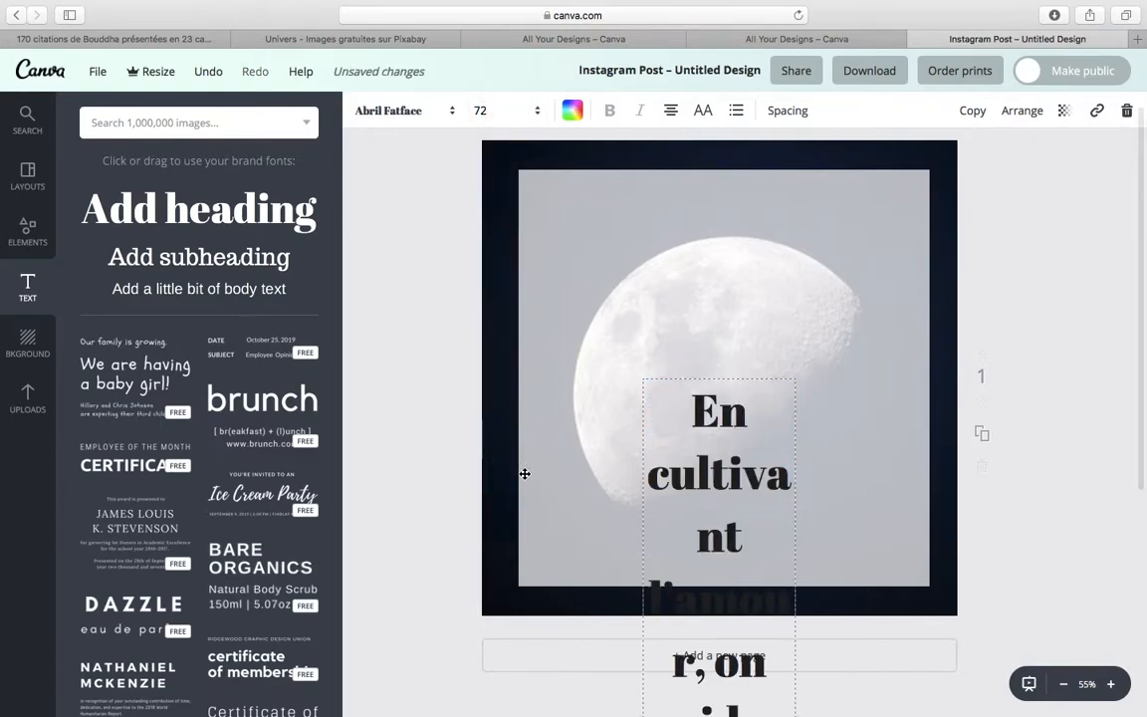
{"action": "scroll", "coordinate": [703, 508], "scroll_direction": "down", "scroll_amount": 5}
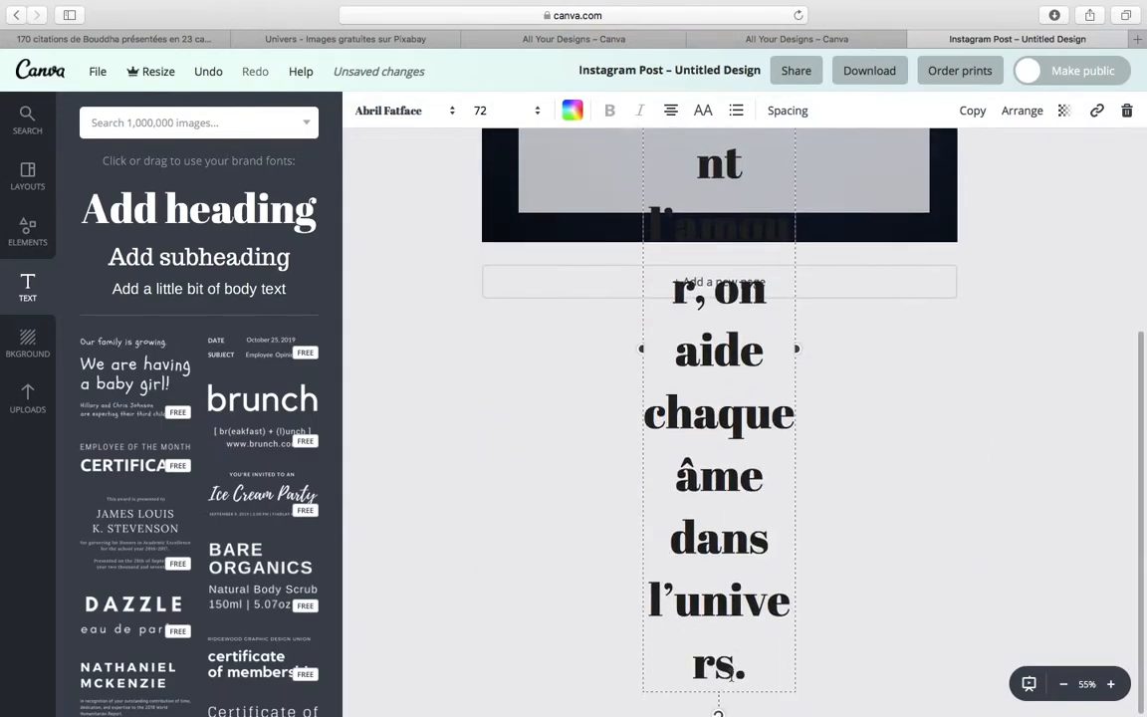
{"action": "left_click_drag", "start_coordinate": [720, 692], "coordinate": [715, 499]}
{"action": "left_click_drag", "start_coordinate": [793, 342], "coordinate": [908, 338]}
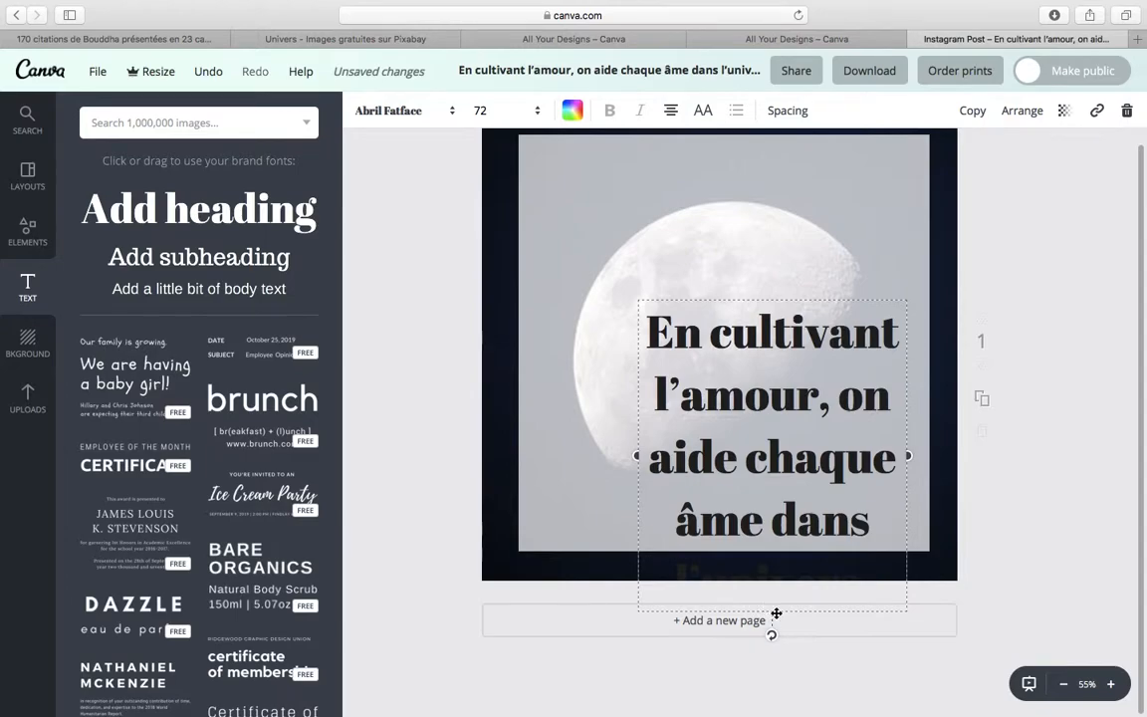
{"action": "left_click_drag", "start_coordinate": [767, 590], "coordinate": [723, 485]}
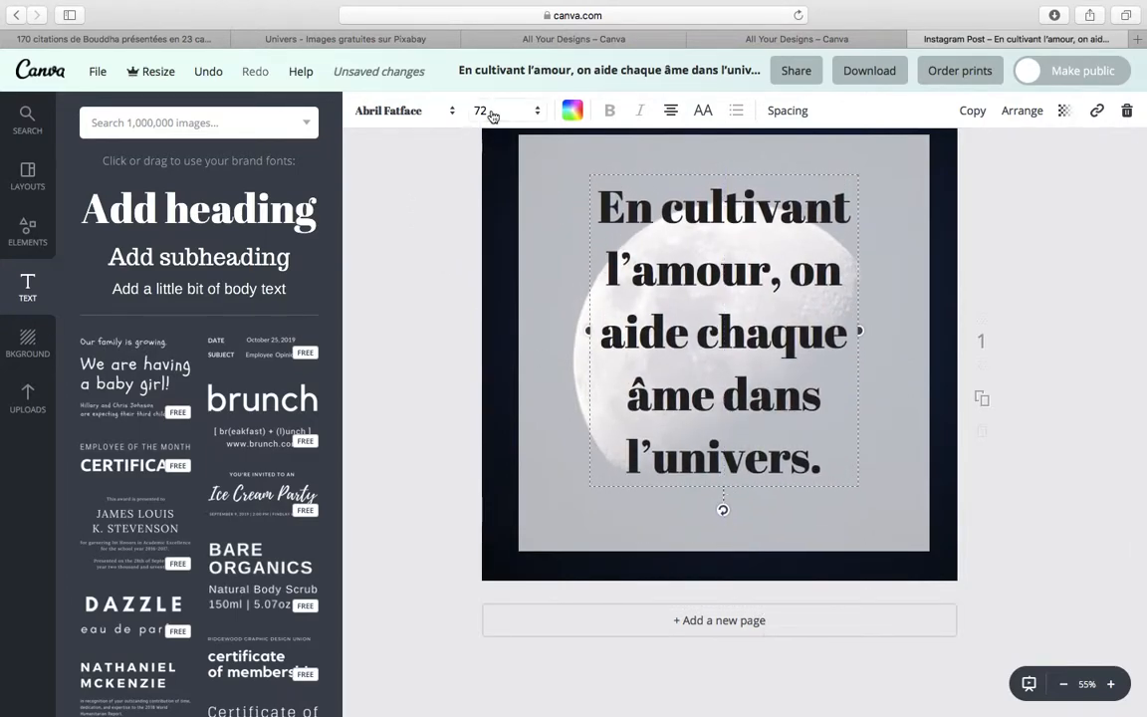
Step: Enlarge the quote to font size 88, widen its text box to match and re-centre it within the square
{"action": "left_click", "coordinate": [482, 111]}
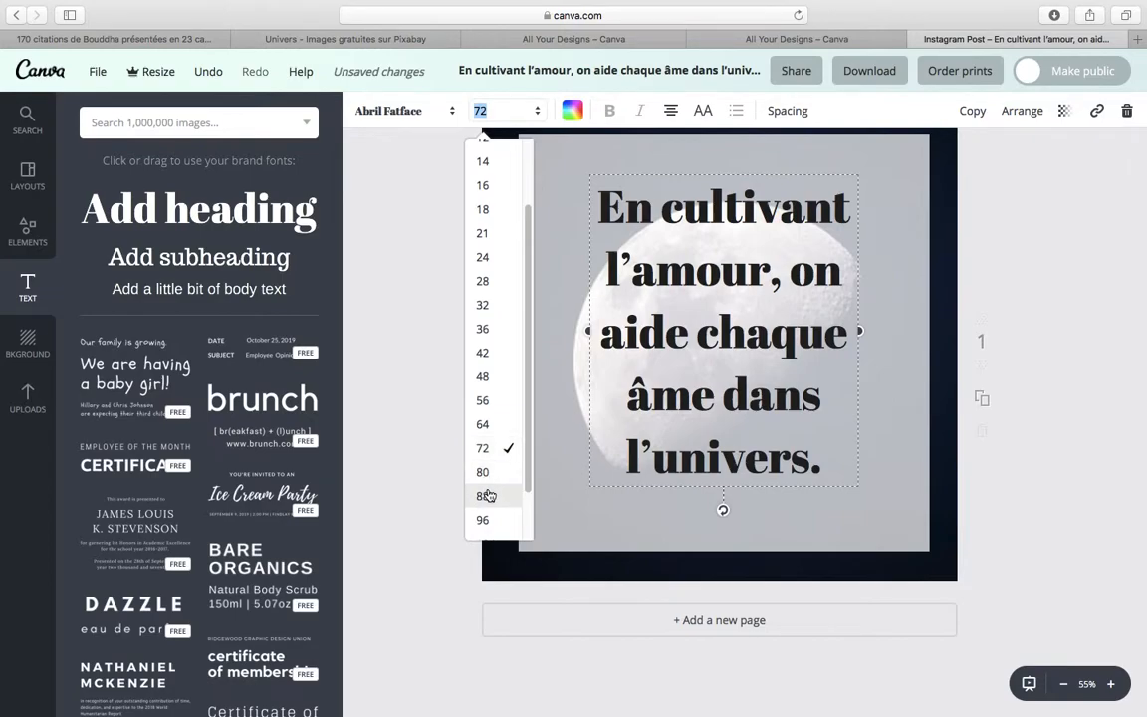
{"action": "left_click", "coordinate": [484, 496]}
{"action": "left_click_drag", "start_coordinate": [857, 447], "coordinate": [927, 440]}
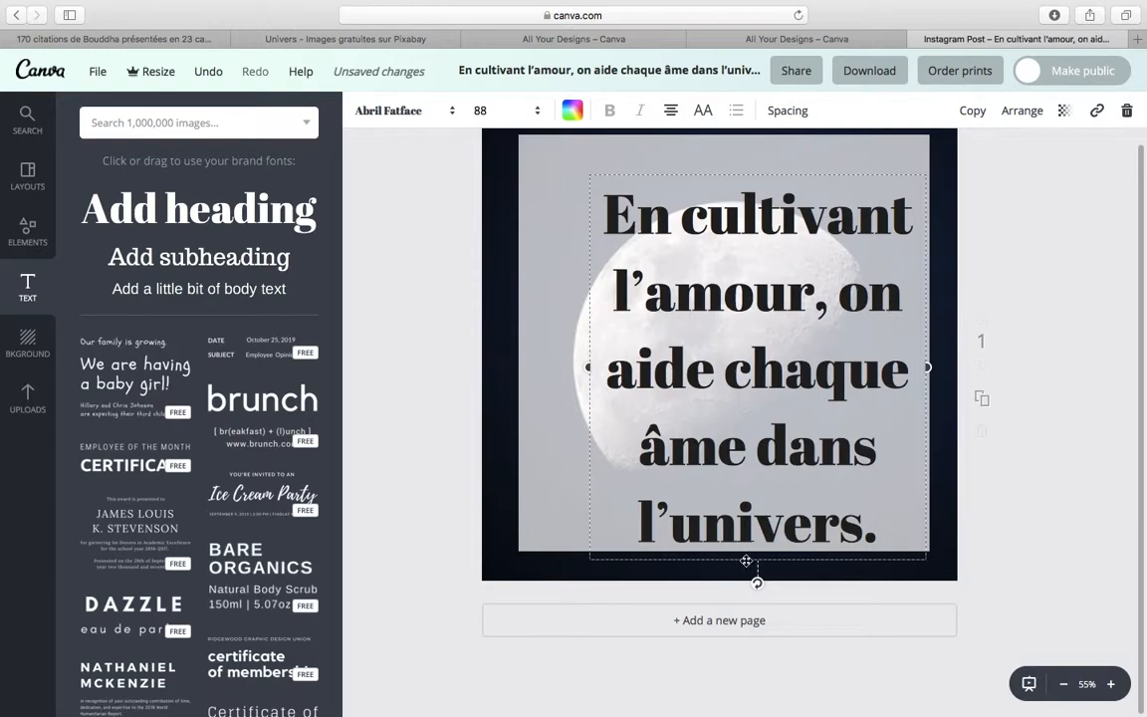
{"action": "left_click_drag", "start_coordinate": [760, 562], "coordinate": [717, 527]}
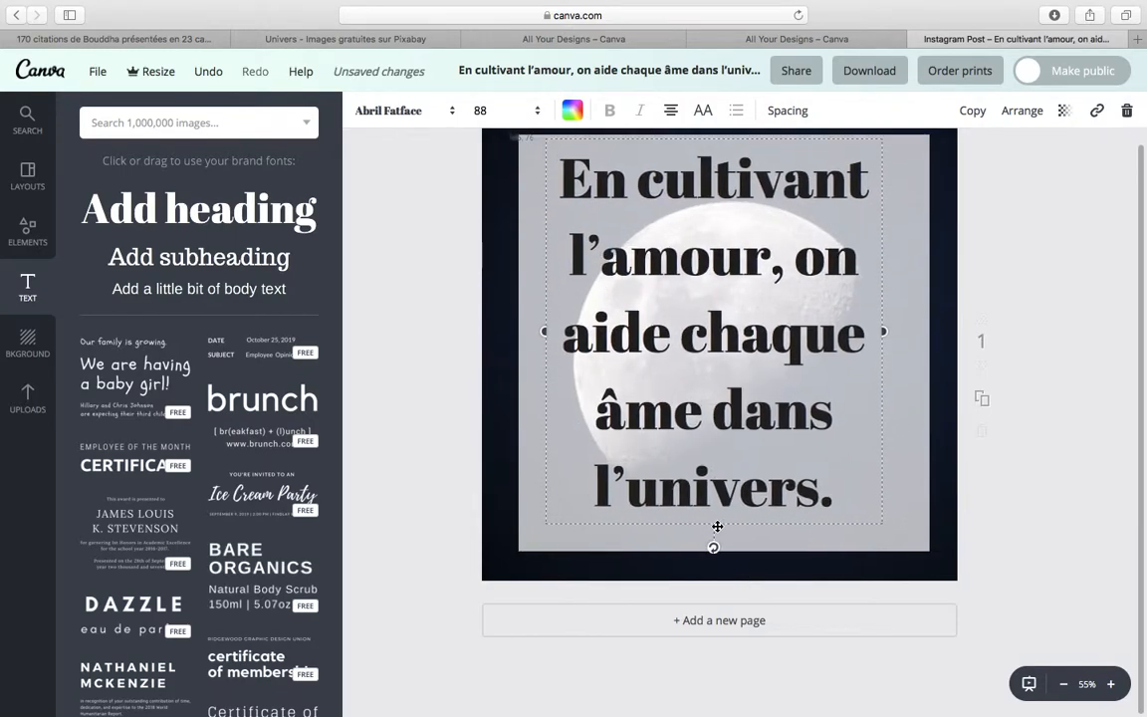
Step: Enclose the quote in straight double quotation marks and deselect the text
{"action": "left_click", "coordinate": [580, 161]}
{"action": "type", "text": "\""}
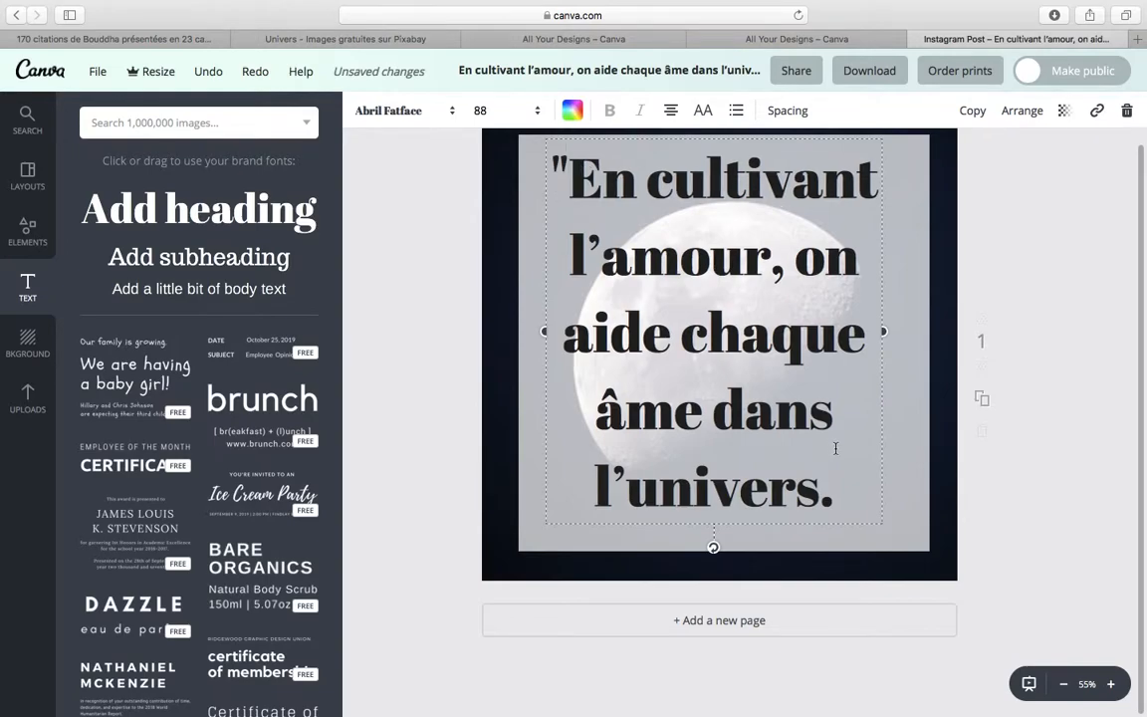
{"action": "type", "text": "\""}
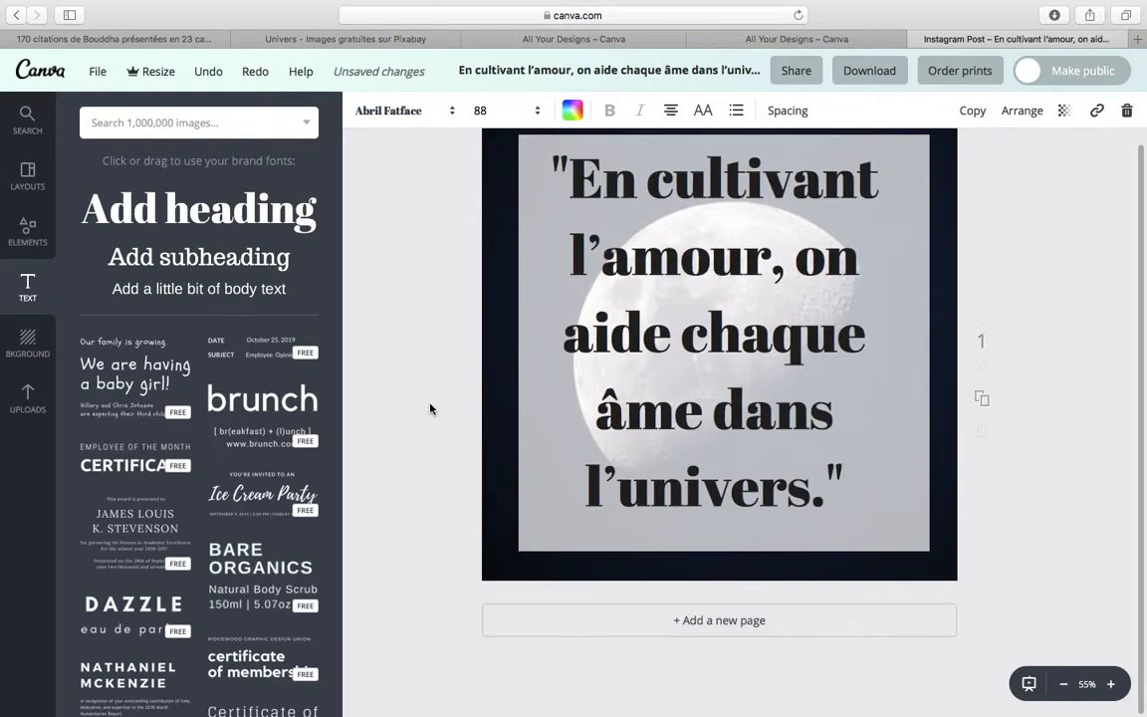
{"action": "left_click", "coordinate": [420, 412]}
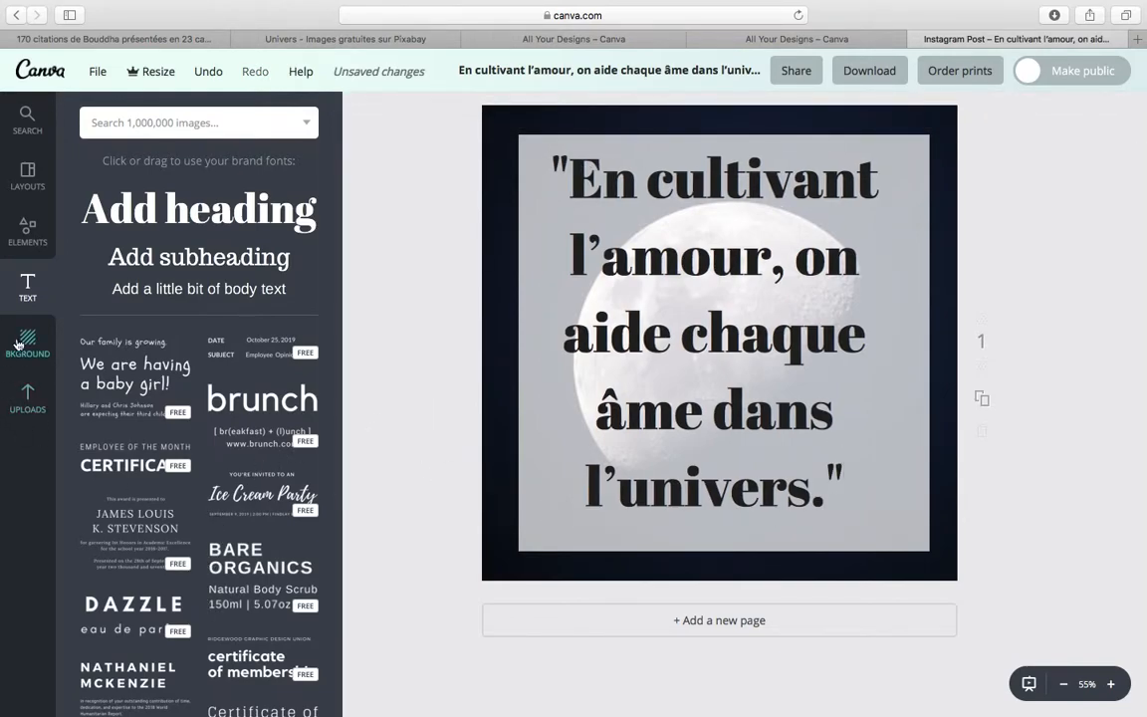
Step: Insert the round black Meditation Yoga Shop logo from the uploaded images
{"action": "left_click", "coordinate": [27, 390]}
{"action": "scroll", "coordinate": [210, 457], "scroll_direction": "down", "scroll_amount": 10}
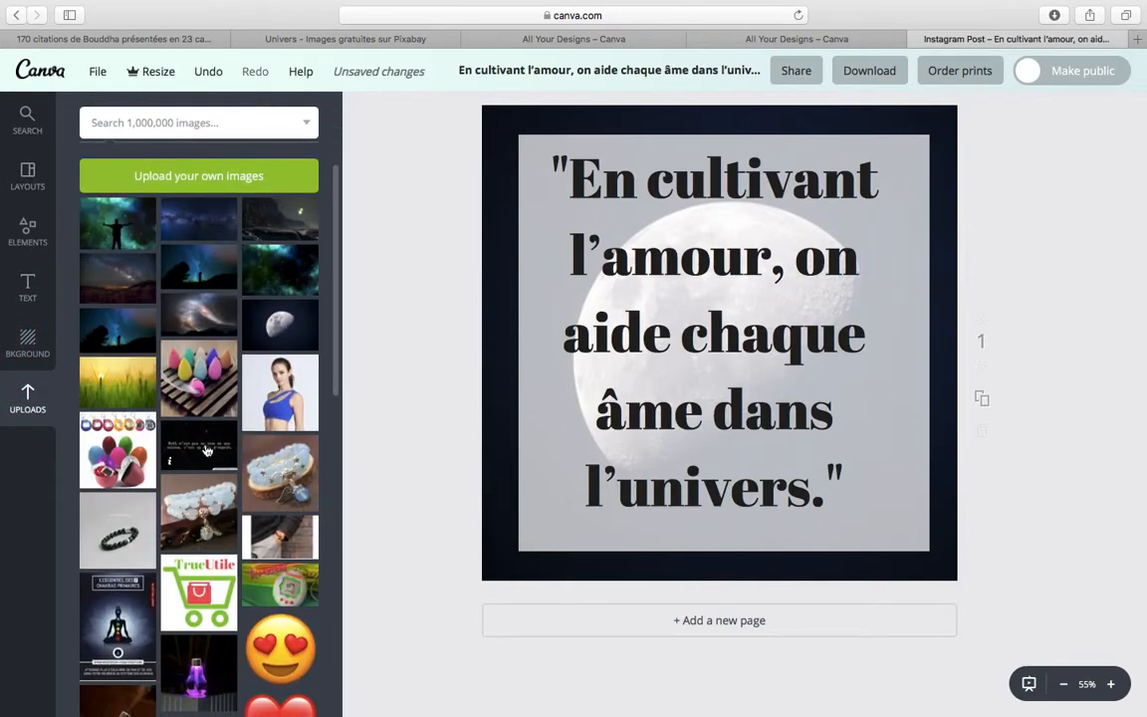
{"action": "scroll", "coordinate": [210, 457], "scroll_direction": "down", "scroll_amount": 10}
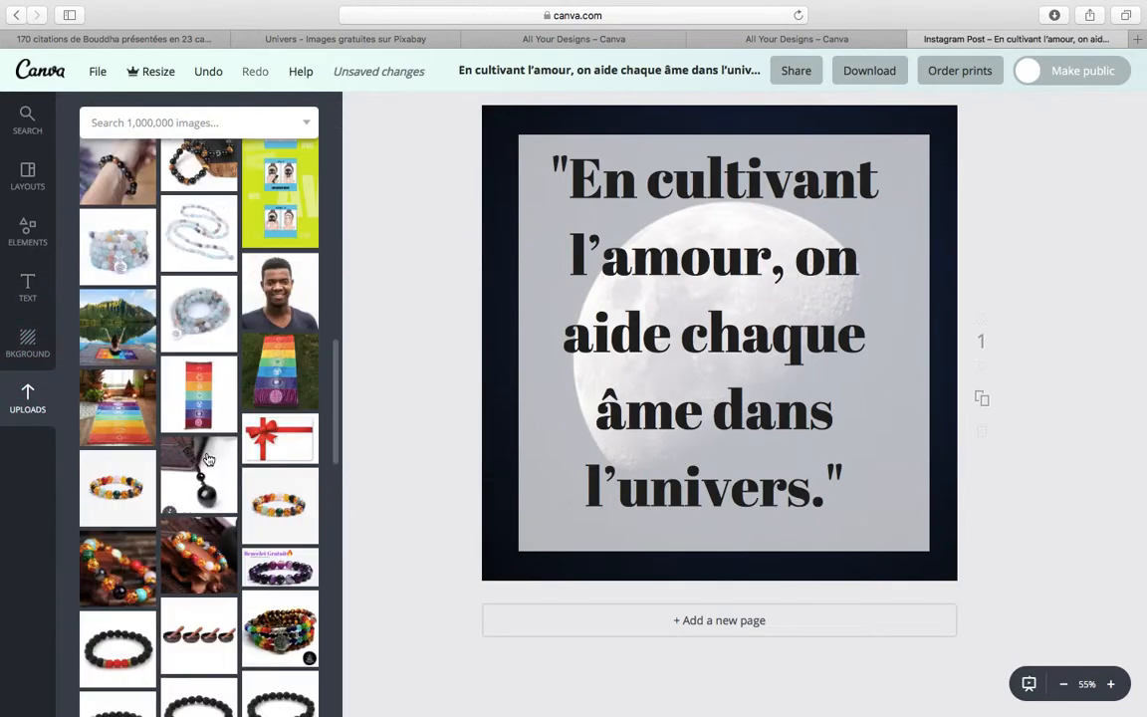
{"action": "scroll", "coordinate": [209, 457], "scroll_direction": "down", "scroll_amount": 10}
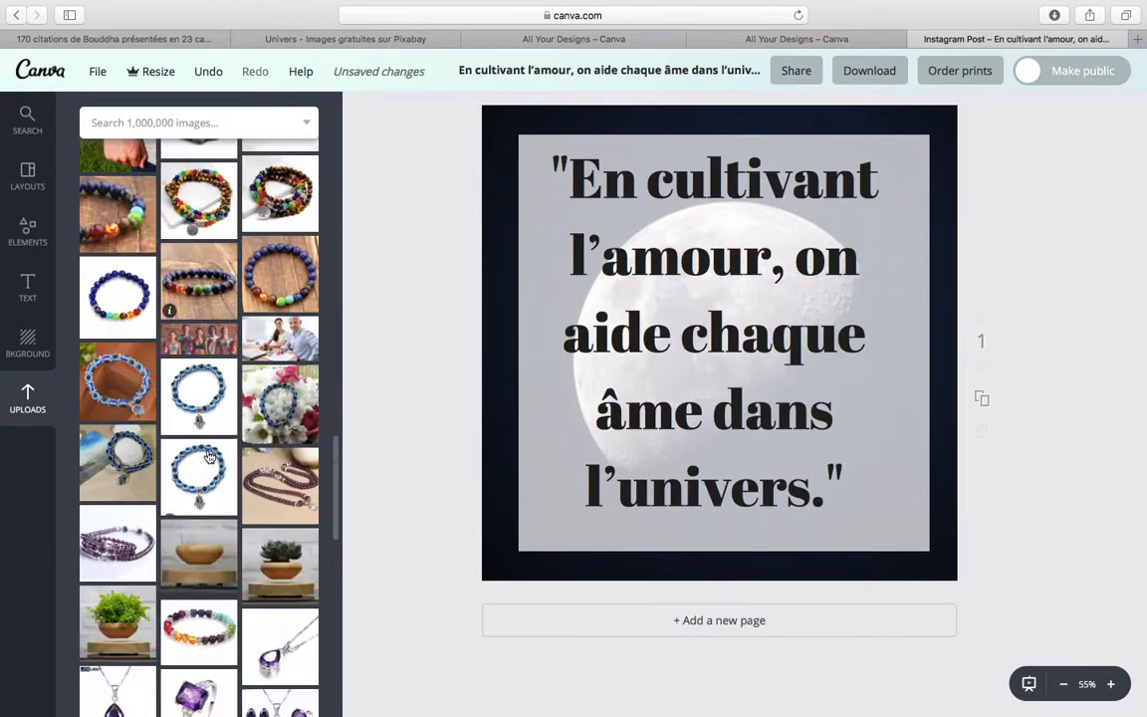
{"action": "scroll", "coordinate": [209, 457], "scroll_direction": "down", "scroll_amount": 10}
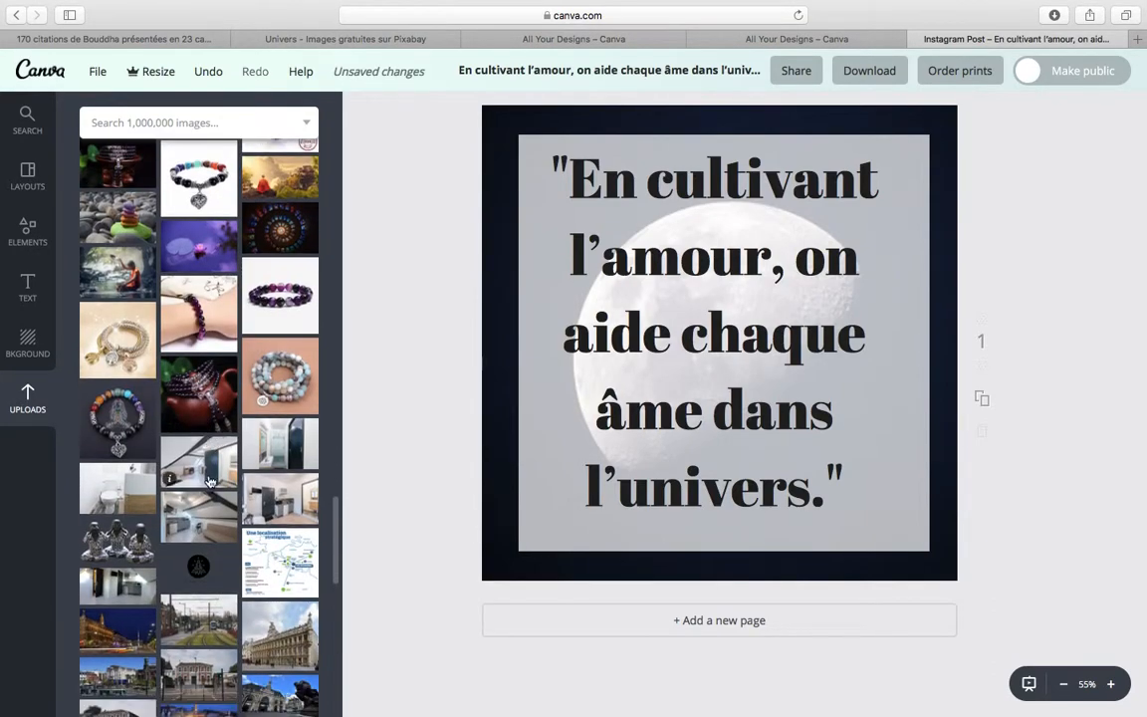
{"action": "left_click", "coordinate": [191, 576]}
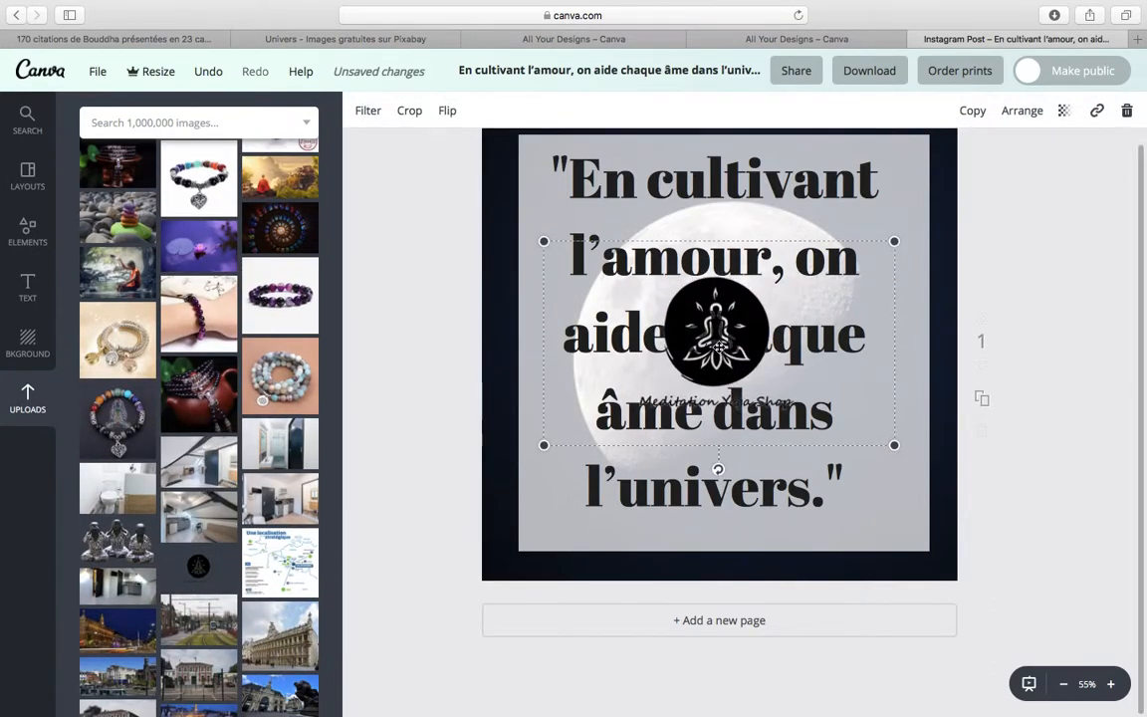
Step: Shrink the logo to about a third of its size and place it in the translucent square's lower-right corner
{"action": "left_click_drag", "start_coordinate": [544, 242], "coordinate": [797, 353]}
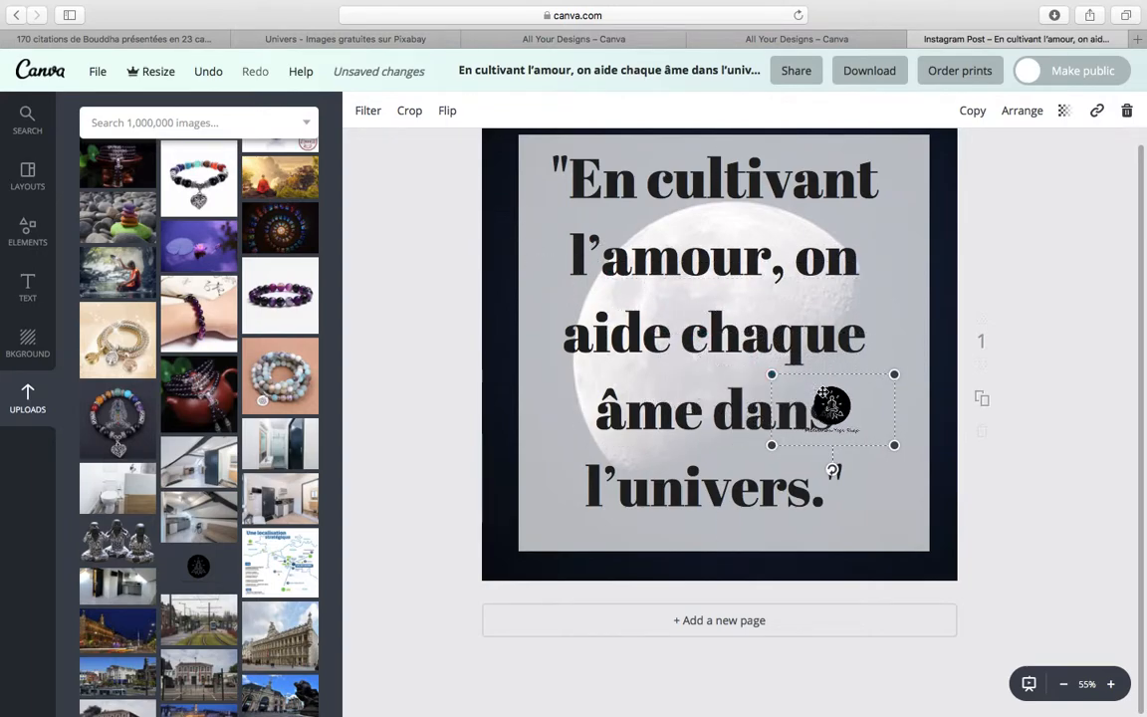
{"action": "left_click_drag", "start_coordinate": [833, 406], "coordinate": [884, 511]}
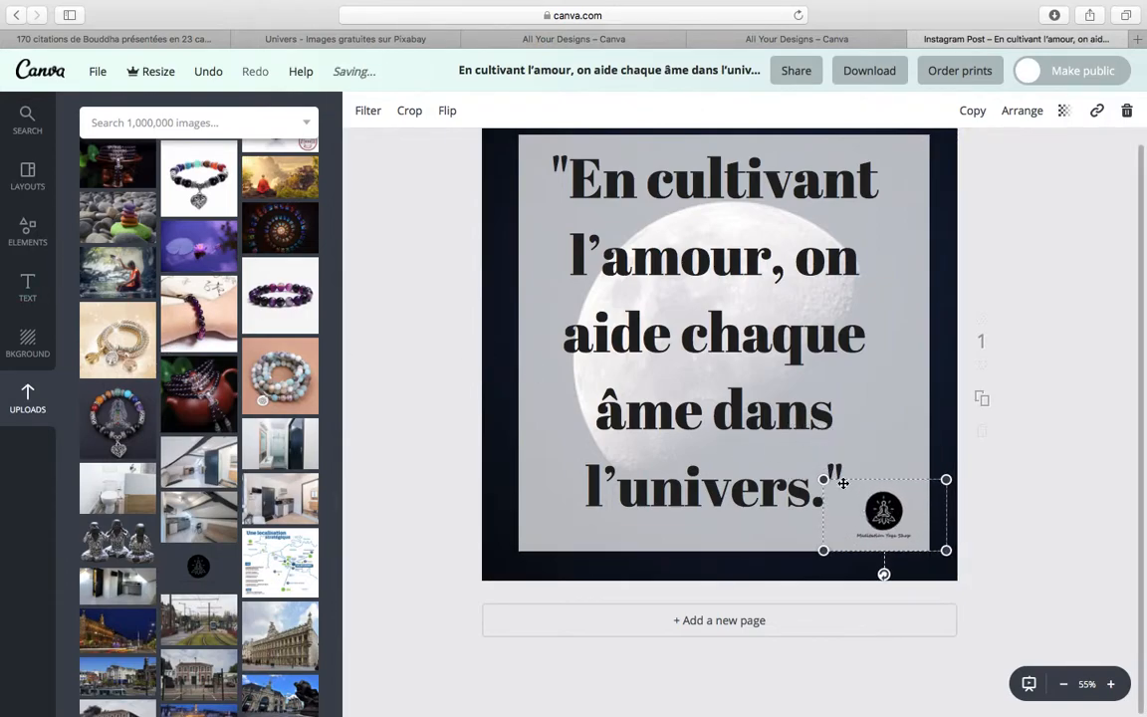
{"action": "left_click_drag", "start_coordinate": [893, 521], "coordinate": [904, 531]}
{"action": "left_click", "coordinate": [1035, 474]}
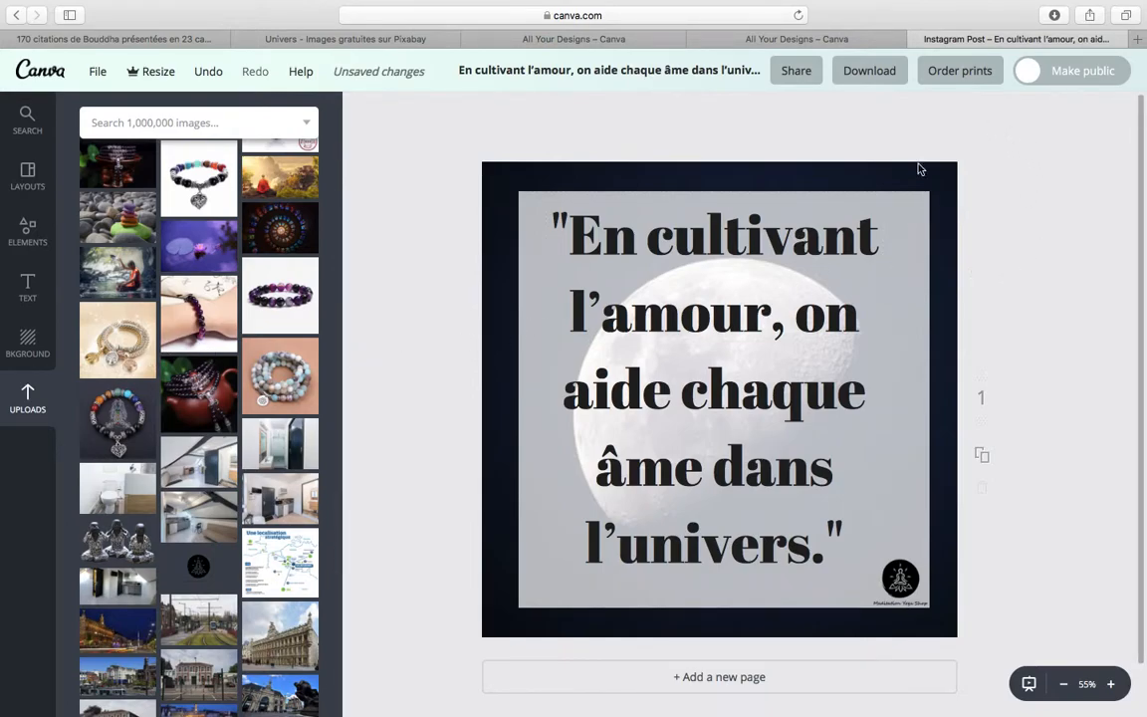
Step: Append "Intagram" to the design title and download the design as a PNG
{"action": "left_click", "coordinate": [888, 71]}
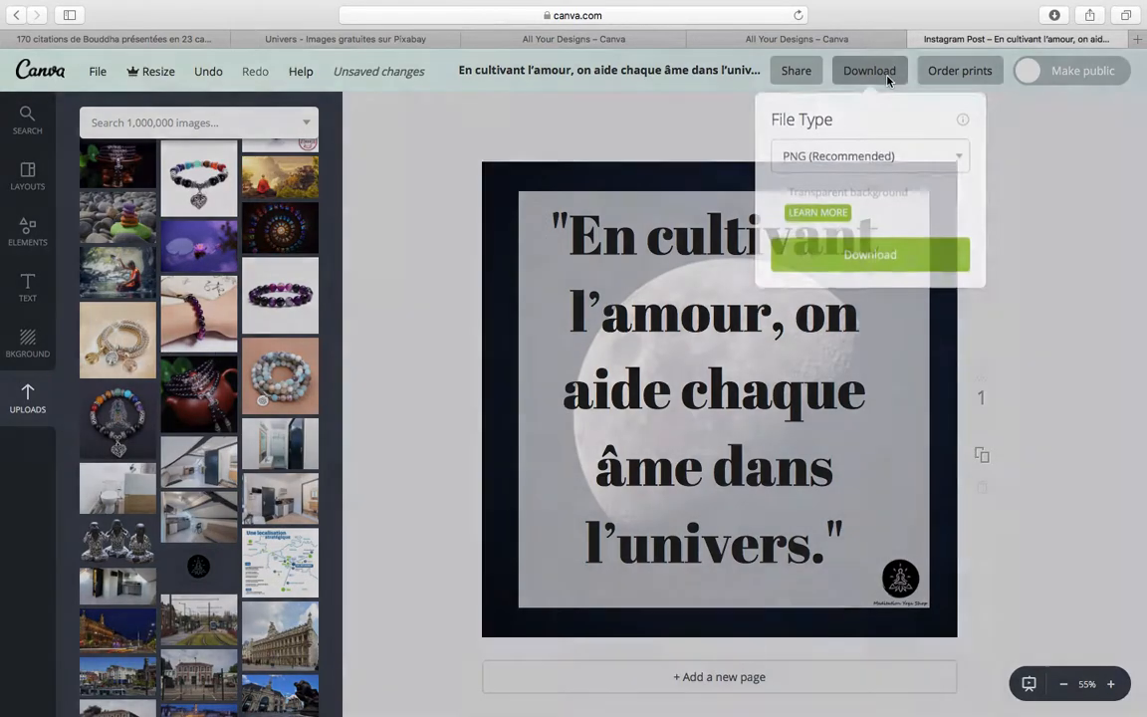
{"action": "left_click", "coordinate": [999, 143]}
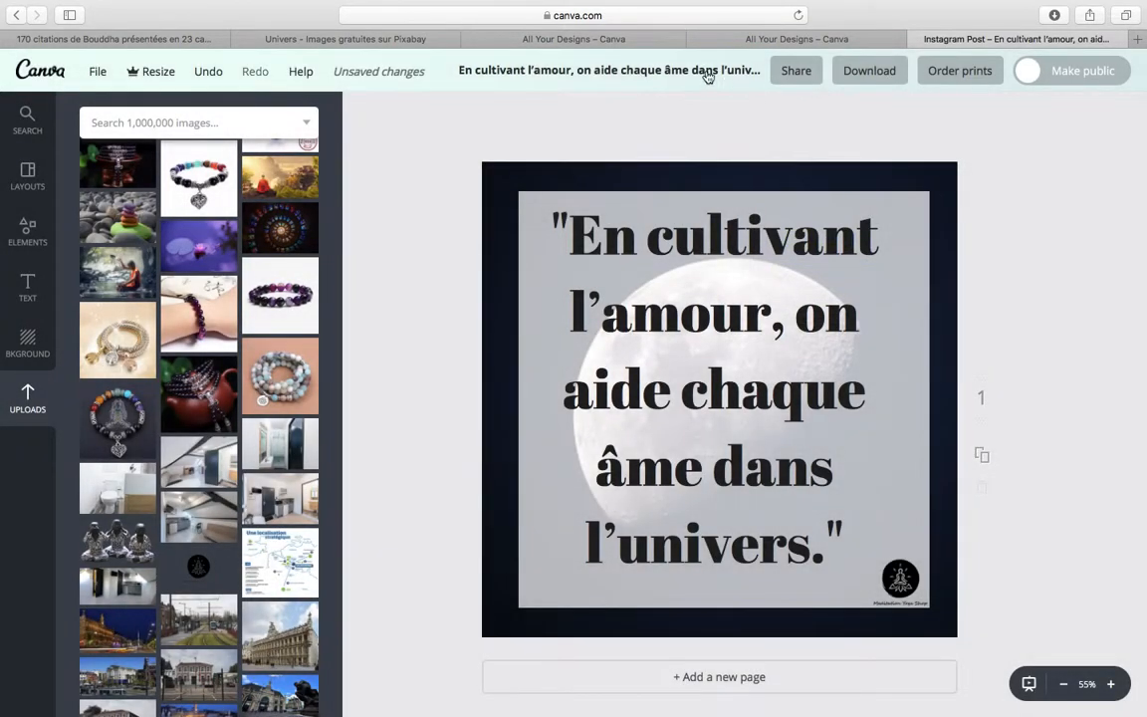
{"action": "left_click", "coordinate": [622, 69]}
{"action": "key", "text": "Right"}
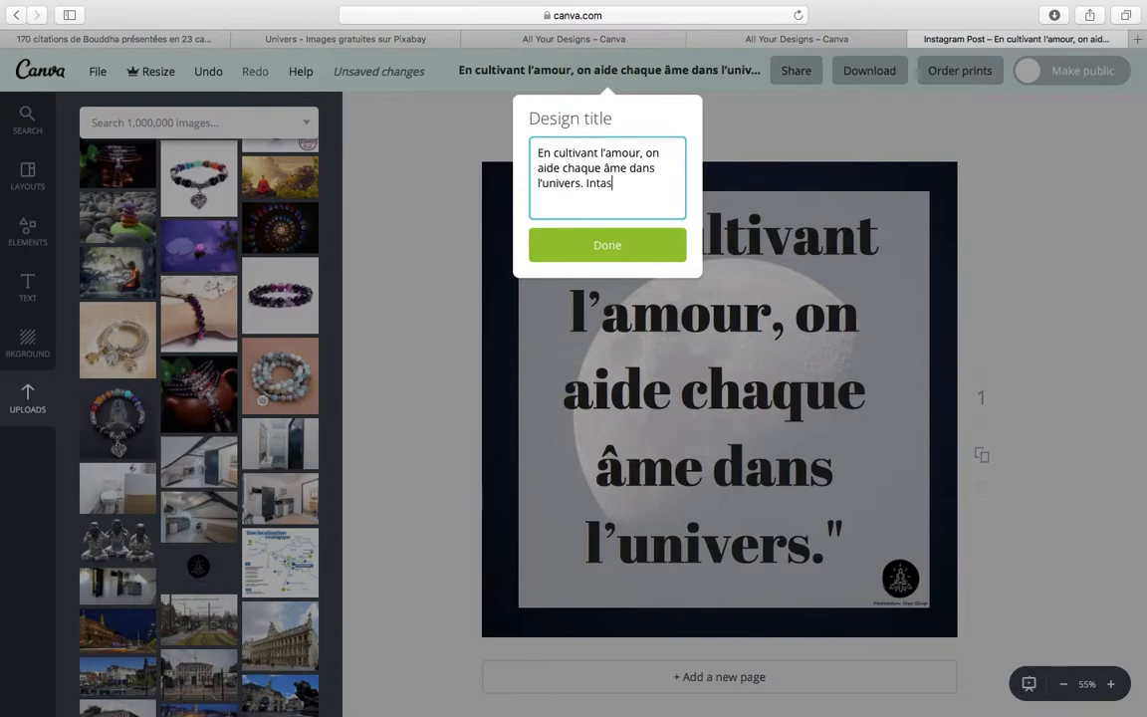
{"action": "type", "text": "Intagram"}
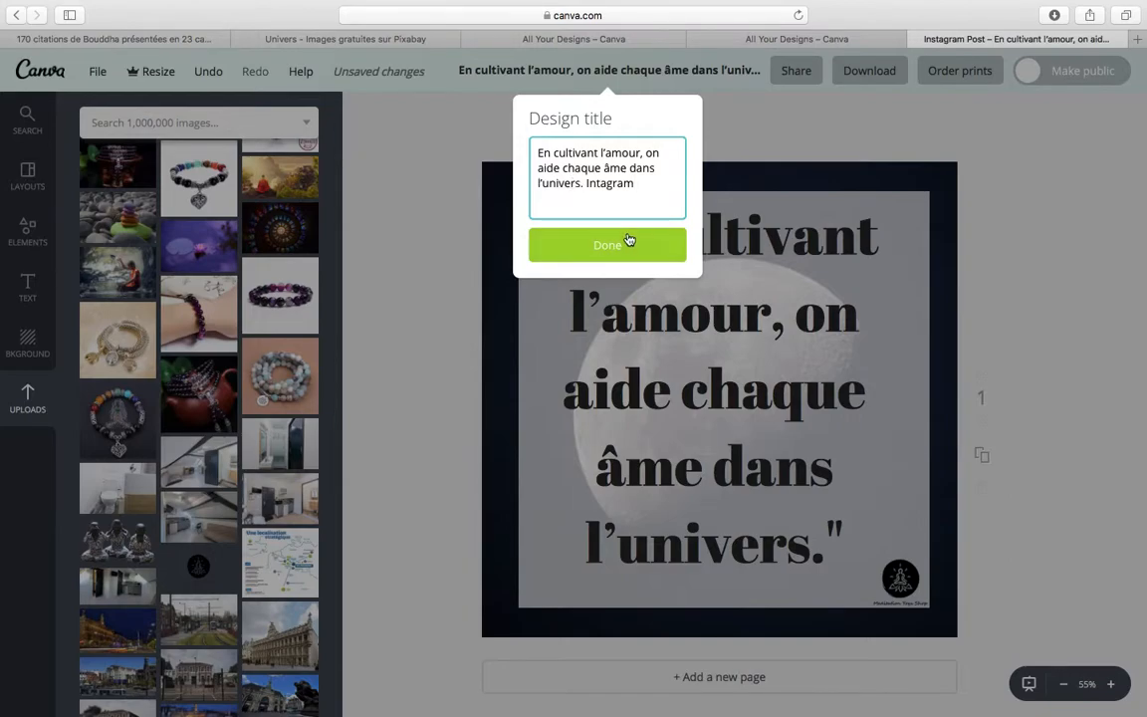
{"action": "left_click", "coordinate": [564, 231]}
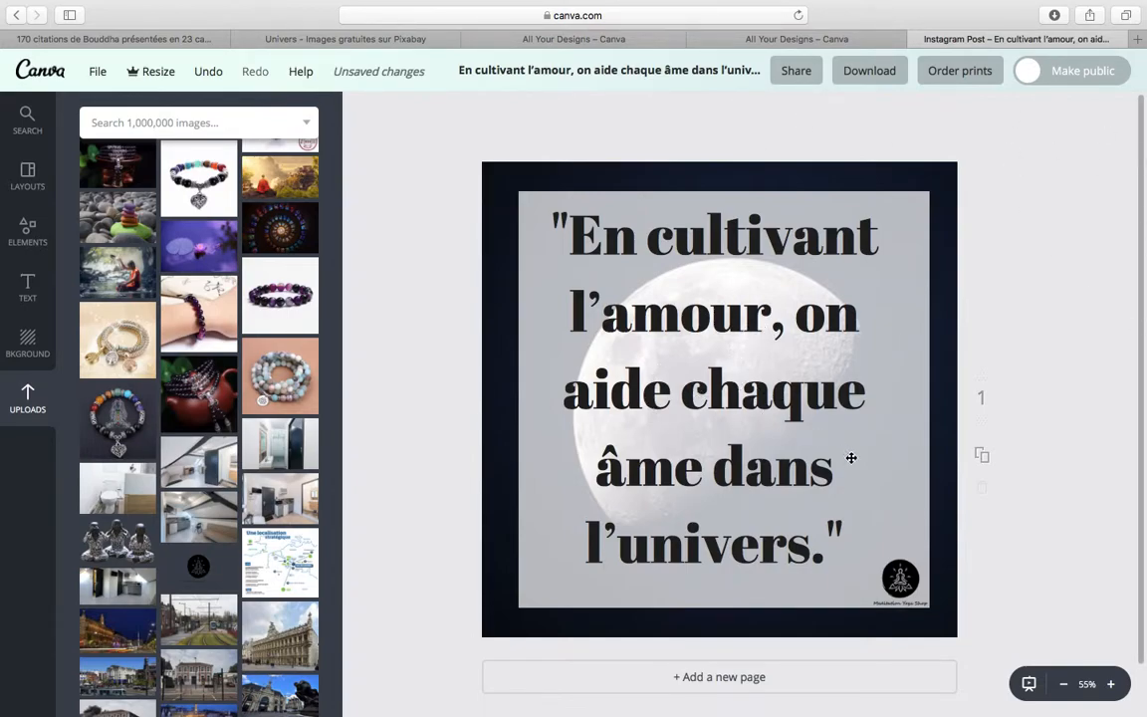
{"action": "left_click", "coordinate": [862, 71]}
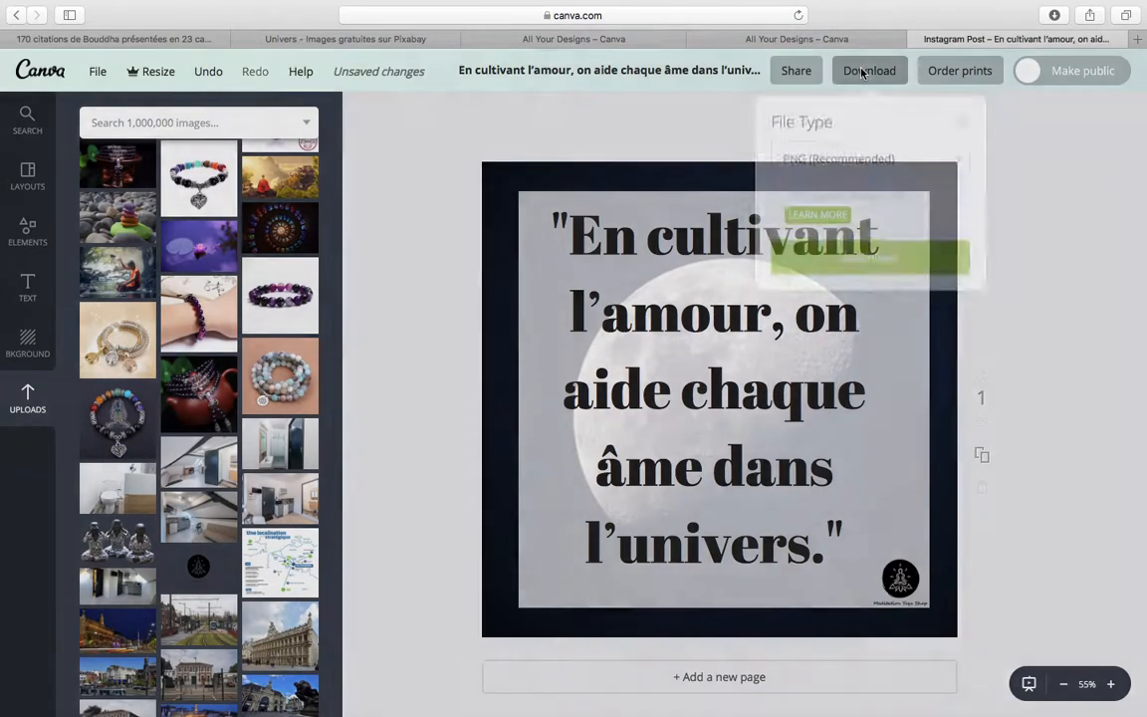
{"action": "left_click", "coordinate": [873, 256]}
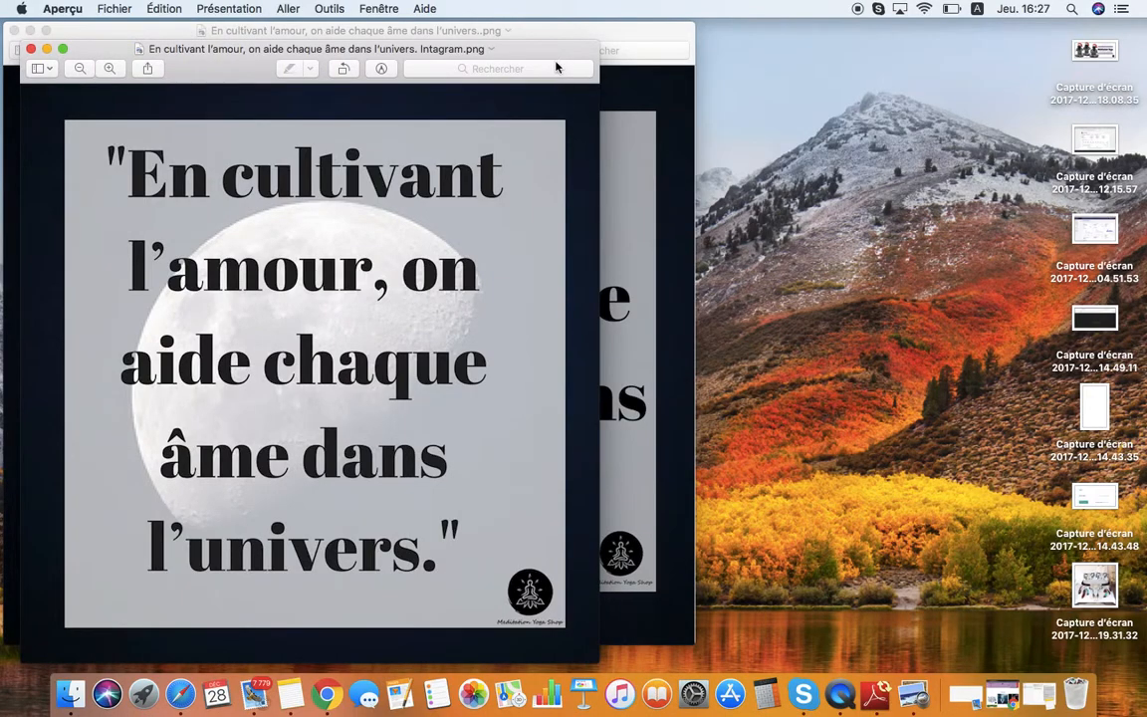
Step: Compare the two downloaded images side by side in Aperçu, return to Safari and dismiss the download notice
{"action": "left_click_drag", "start_coordinate": [548, 52], "coordinate": [1146, 44]}
{"action": "double_click", "coordinate": [465, 29]}
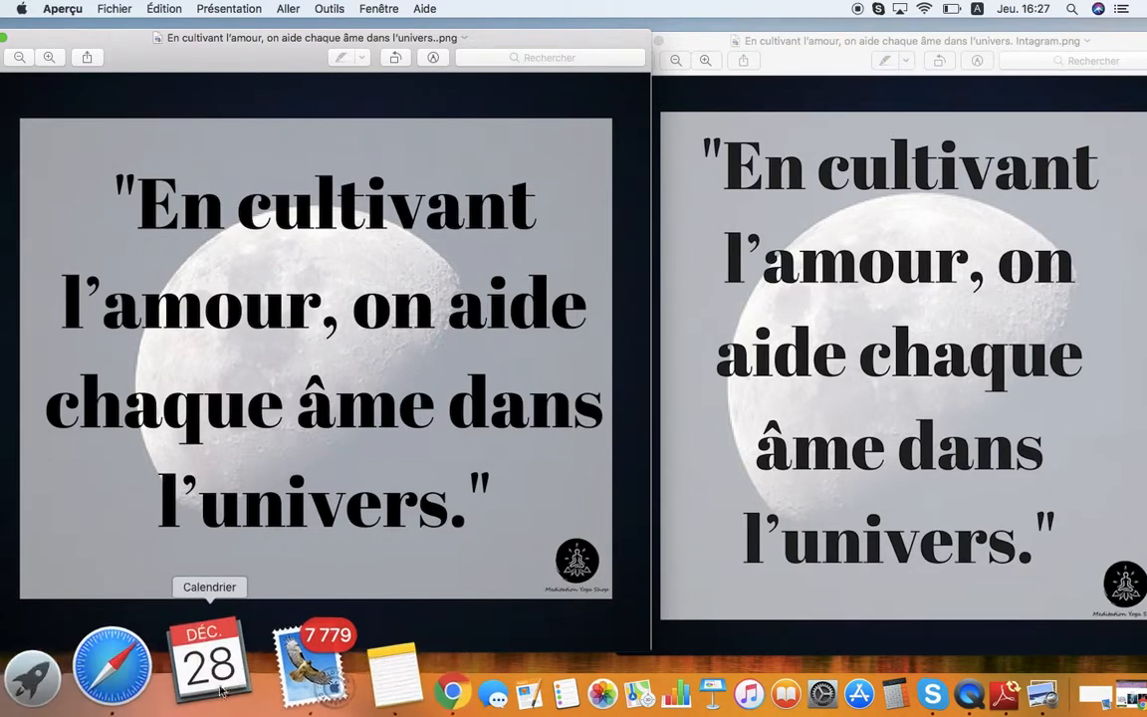
{"action": "left_click", "coordinate": [177, 672]}
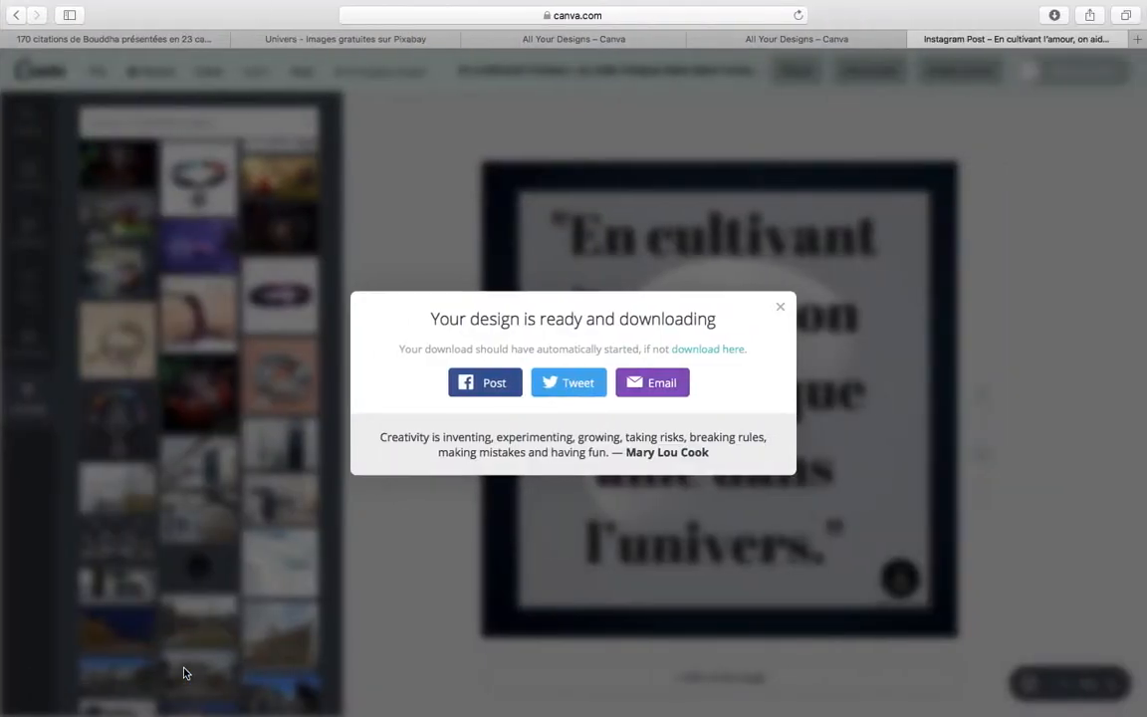
{"action": "left_click", "coordinate": [781, 307]}
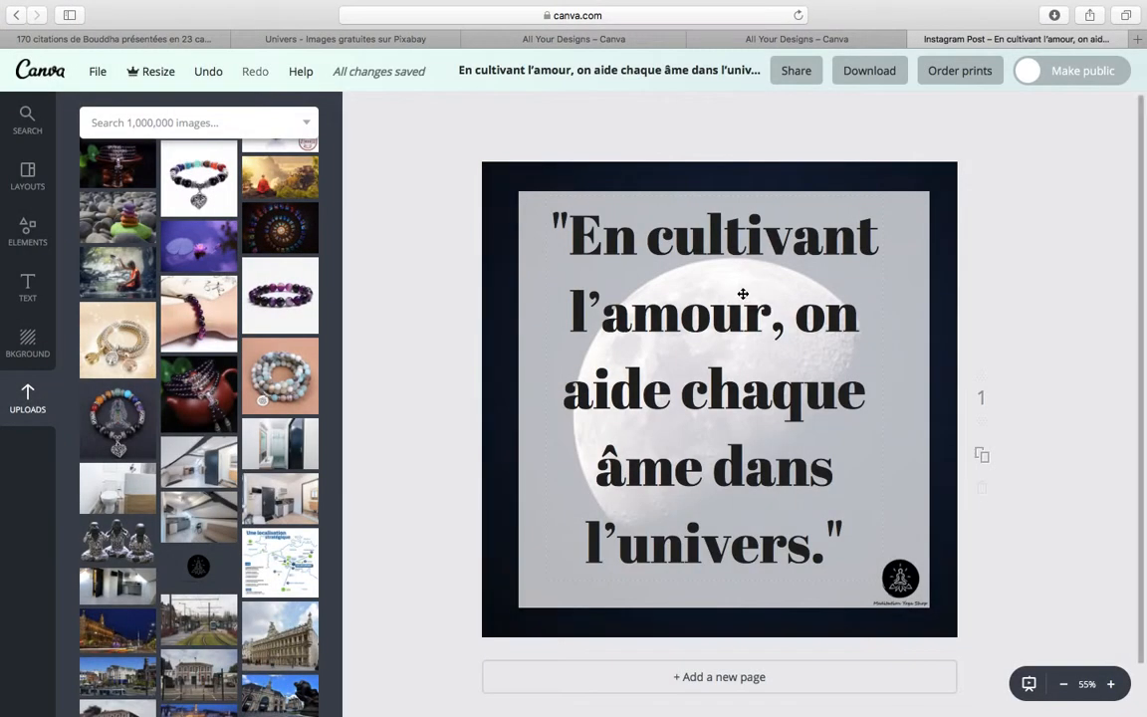
Step: Open Facebook in a new browser tab and go to the Méditation-Yoga-Shop page
{"action": "left_click", "coordinate": [1138, 40]}
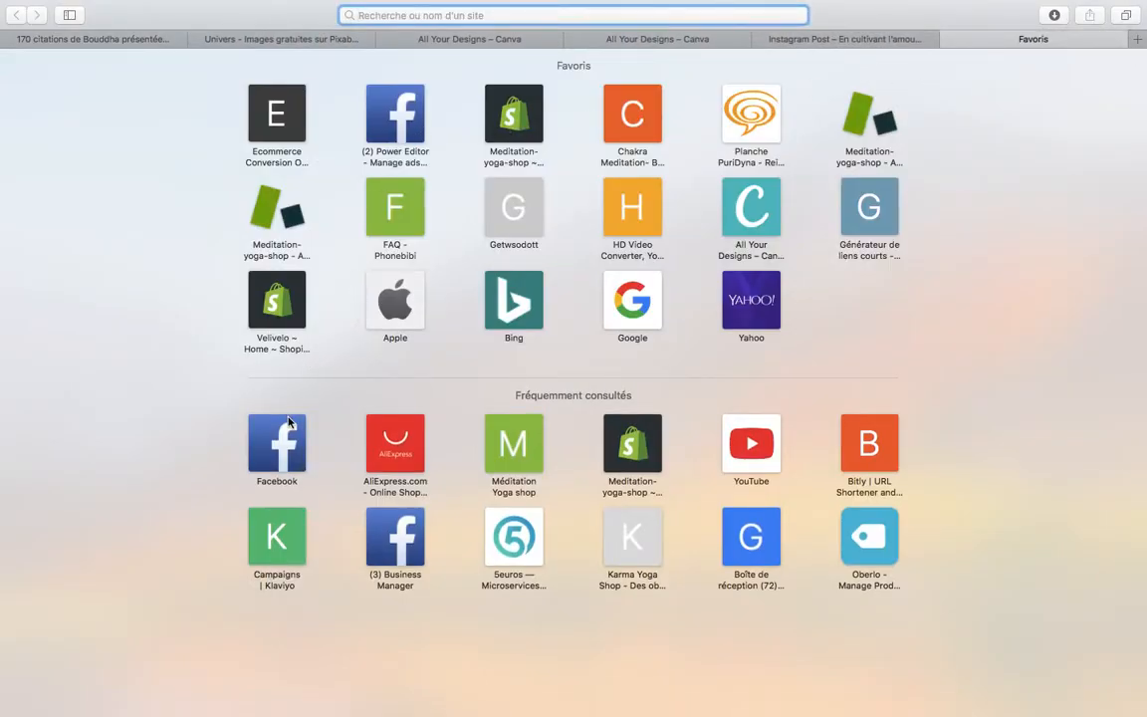
{"action": "left_click", "coordinate": [286, 428]}
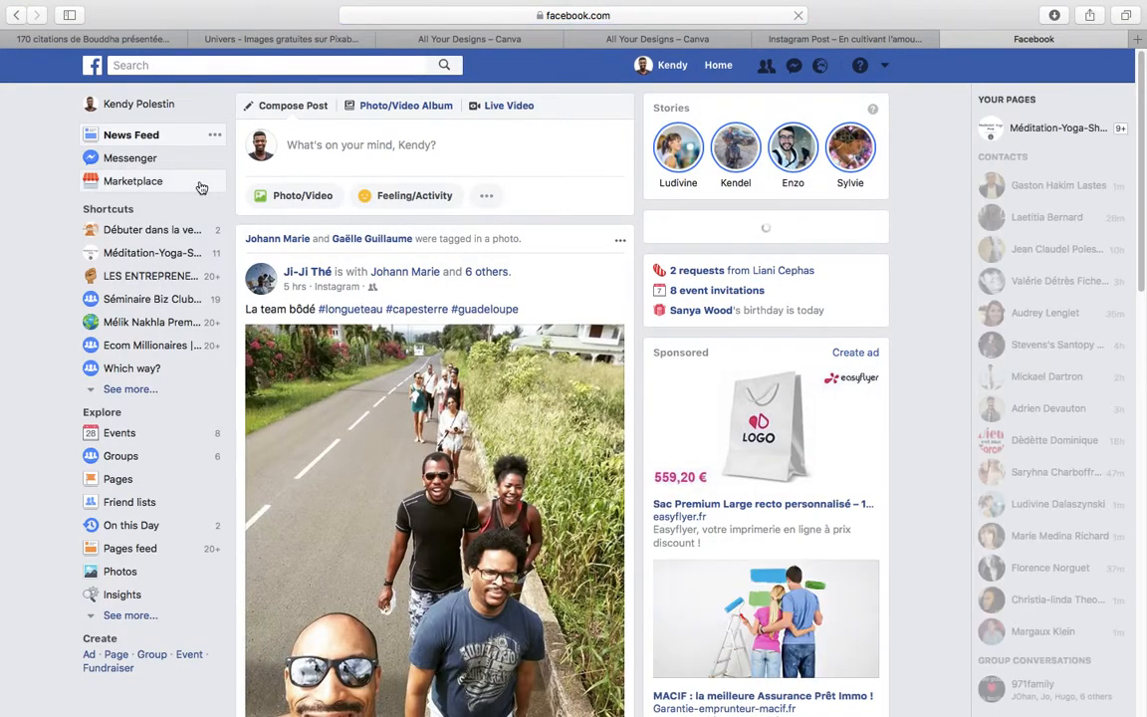
{"action": "left_click", "coordinate": [139, 256]}
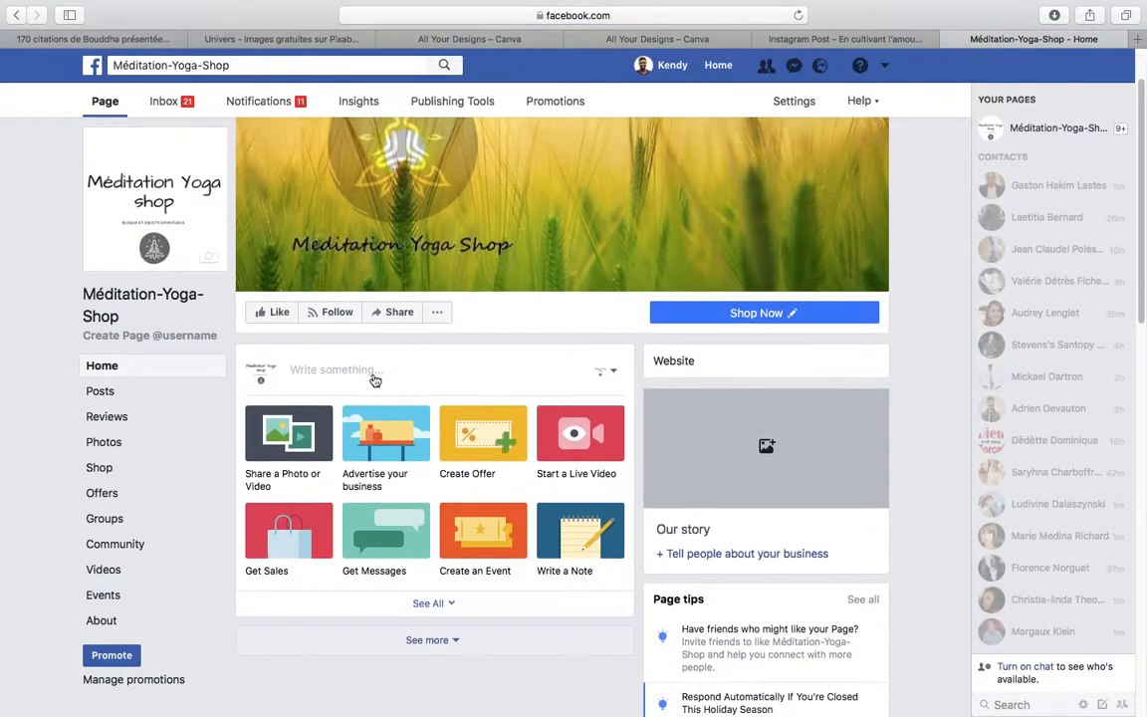
Step: Start a page post and attach the photo "En cultivant l’amour, on aide chaque âme dans l’univers..png" from Téléchargements
{"action": "left_click", "coordinate": [371, 375]}
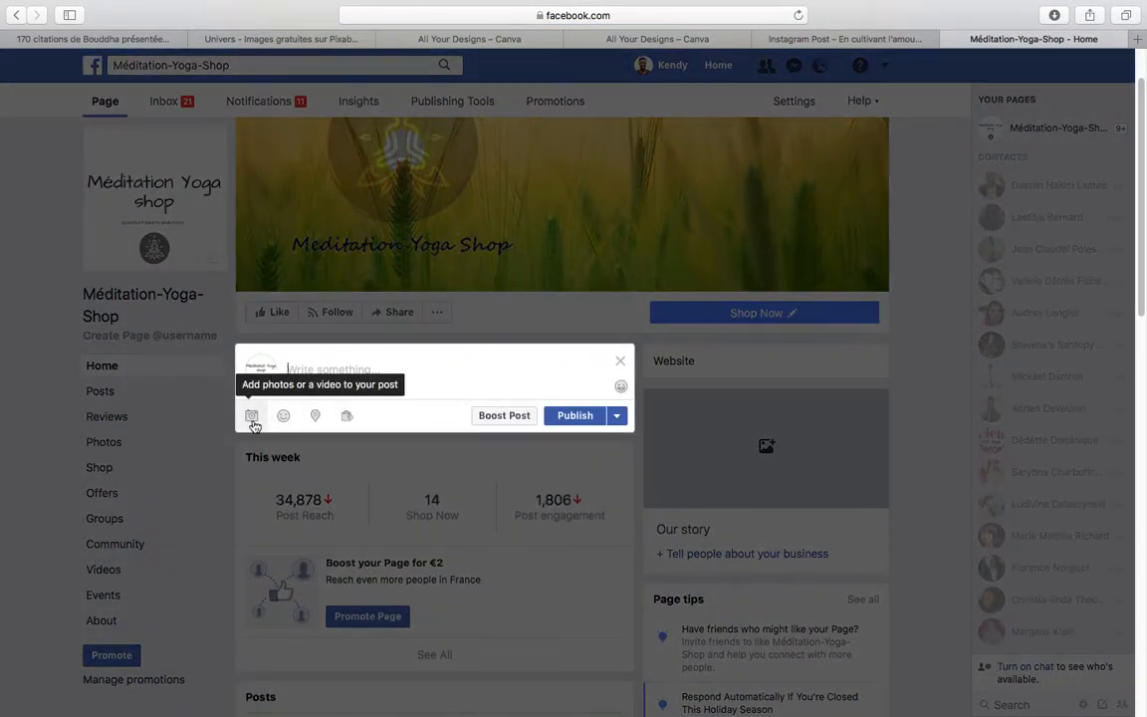
{"action": "left_click", "coordinate": [253, 423]}
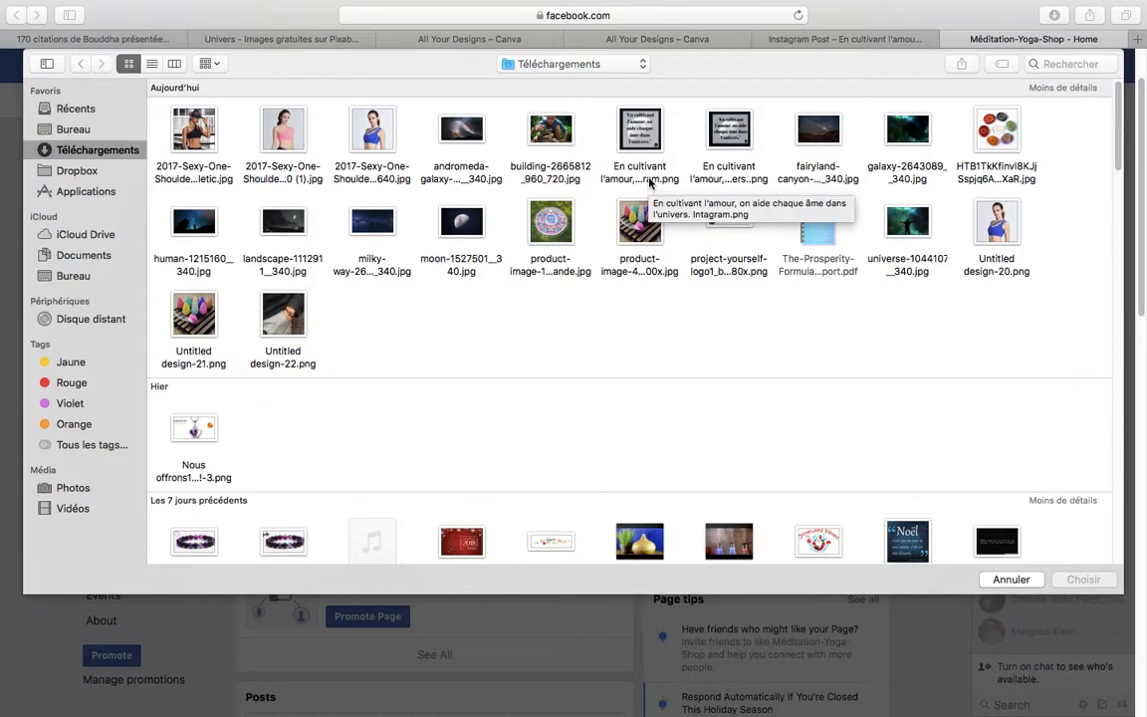
{"action": "left_click", "coordinate": [728, 135]}
{"action": "left_click", "coordinate": [1096, 583]}
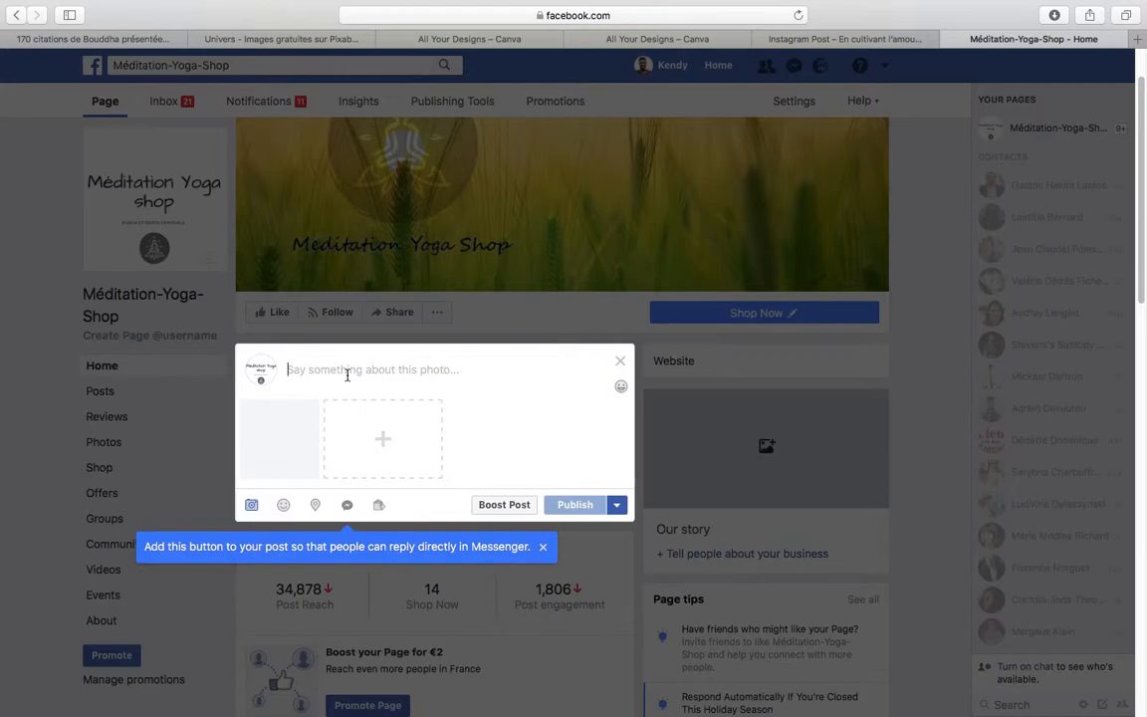
{"action": "type", "text": "Rendez-vous sur :"}
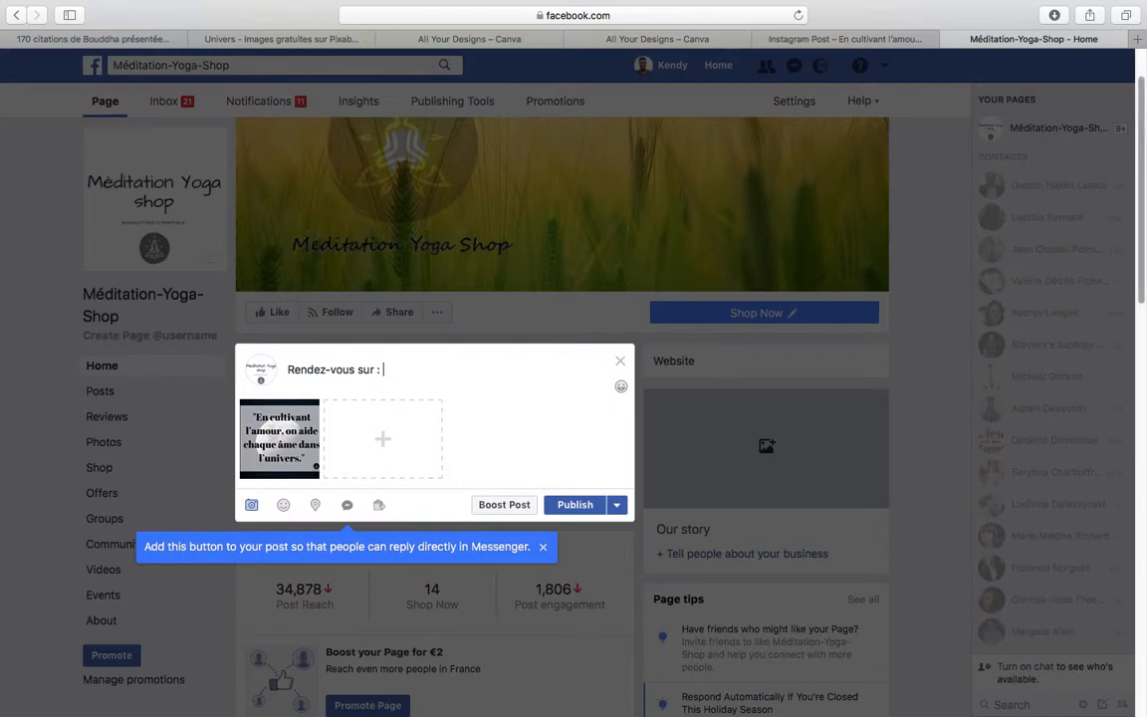
{"action": "key", "text": "super+t"}
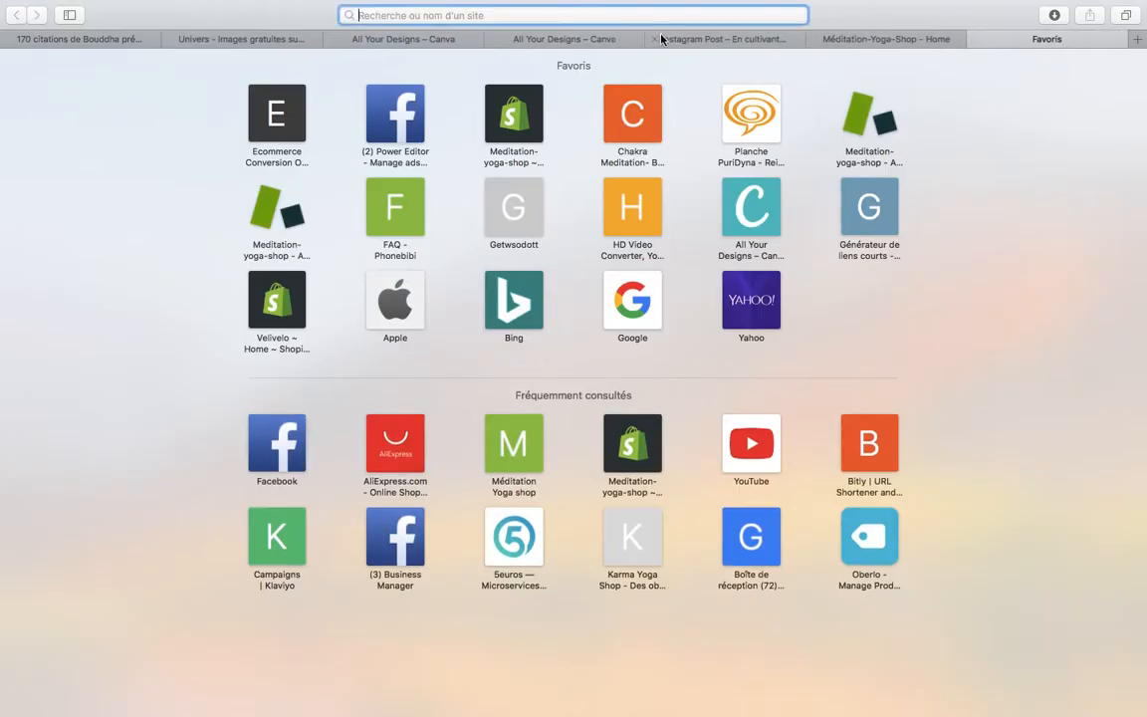
{"action": "left_click", "coordinate": [488, 465]}
{"action": "left_click", "coordinate": [669, 16]}
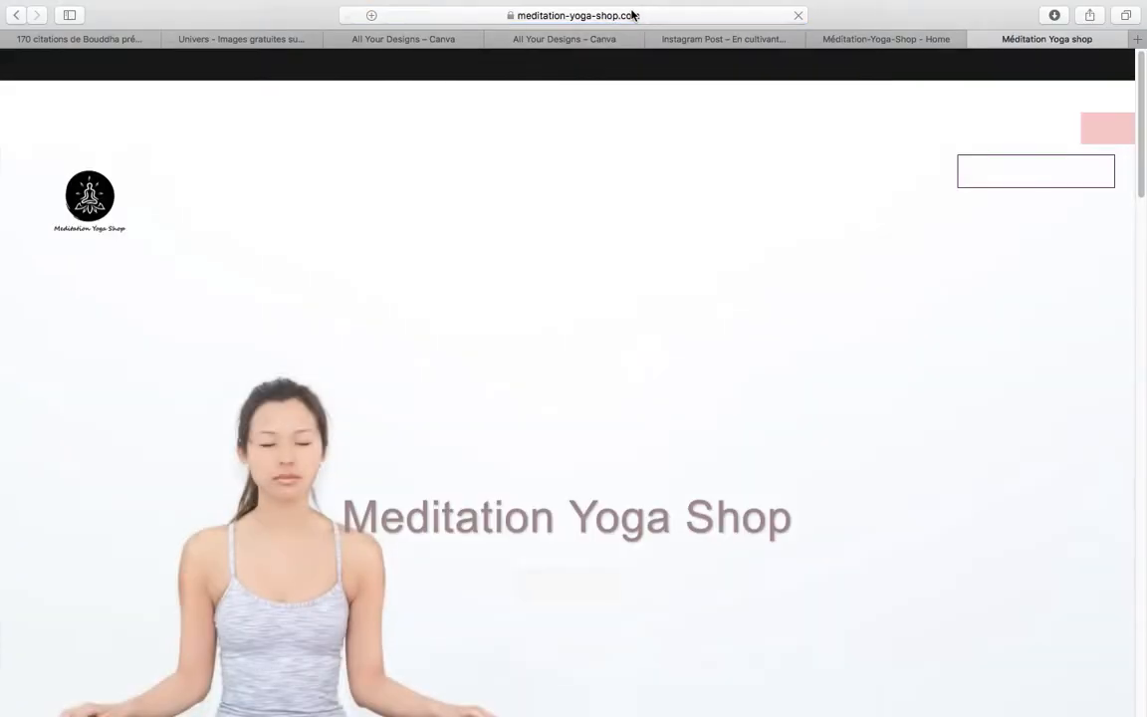
{"action": "left_click", "coordinate": [643, 14]}
{"action": "key", "text": "super+c"}
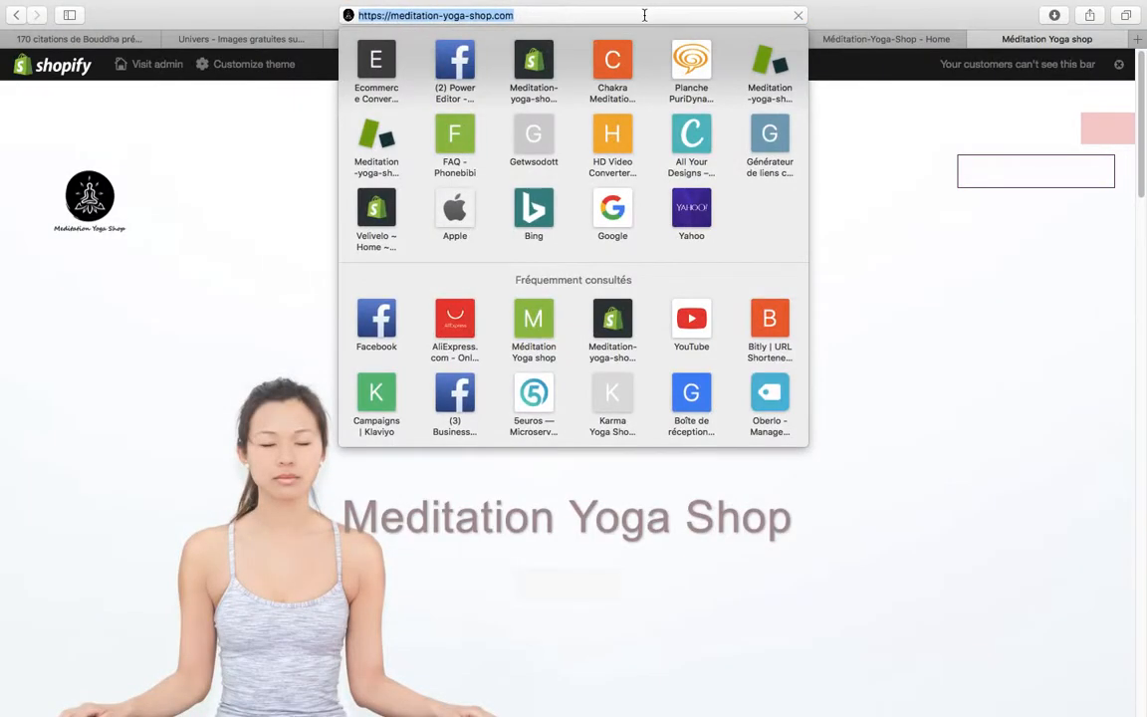
{"action": "left_click", "coordinate": [886, 39]}
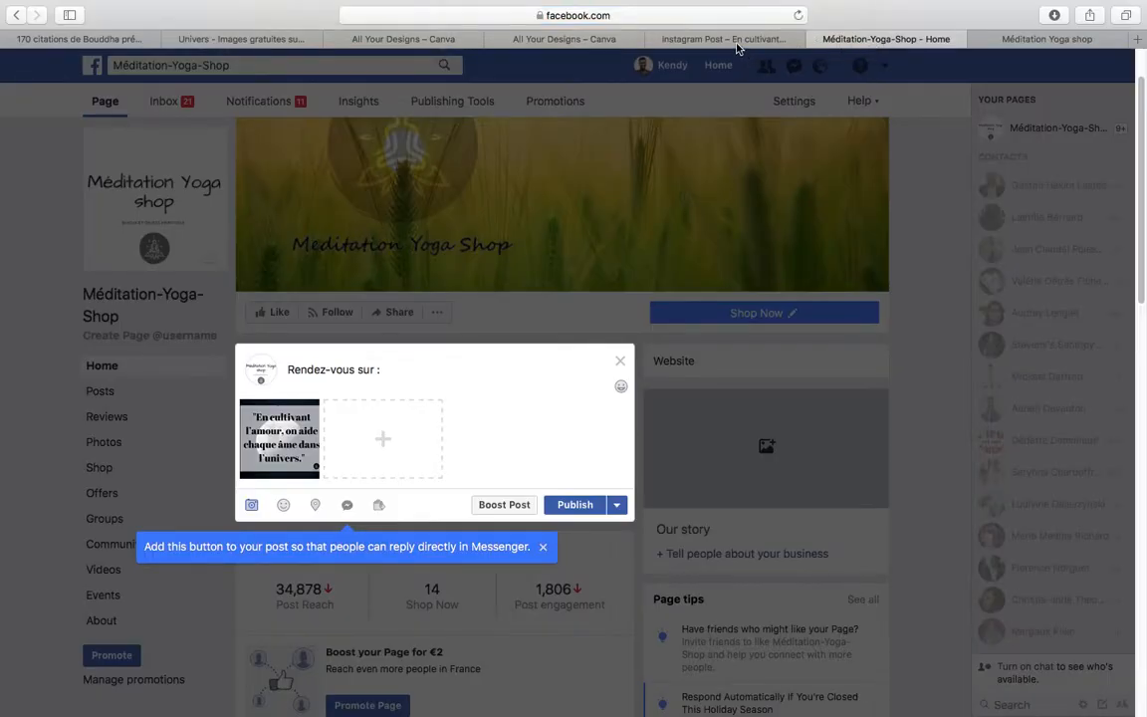
{"action": "key", "text": "super+v"}
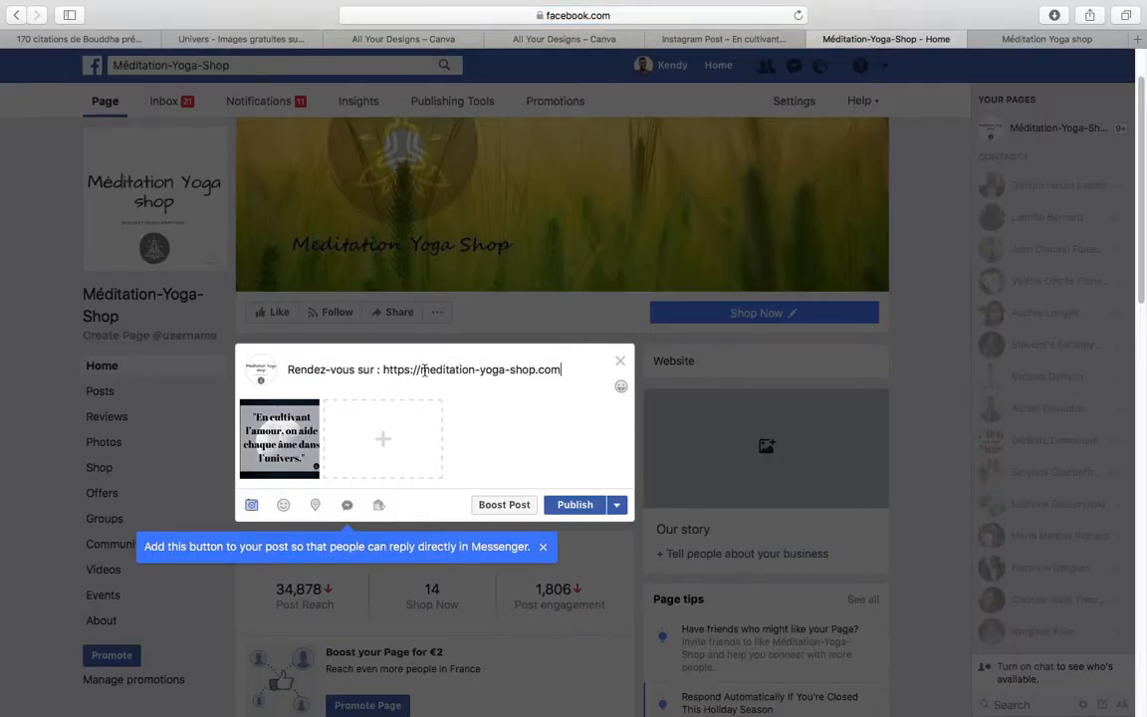
Step: Publish the post and check how it appears among the page's posts
{"action": "left_click", "coordinate": [578, 505]}
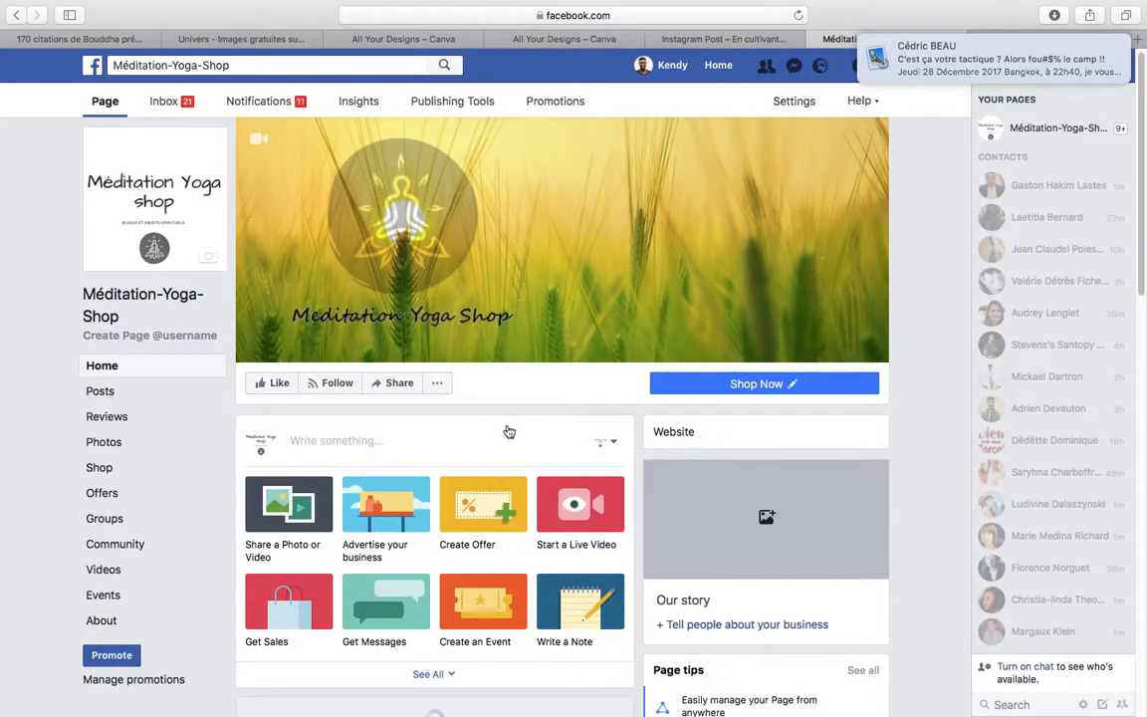
{"action": "scroll", "coordinate": [508, 426], "scroll_direction": "down", "scroll_amount": 3}
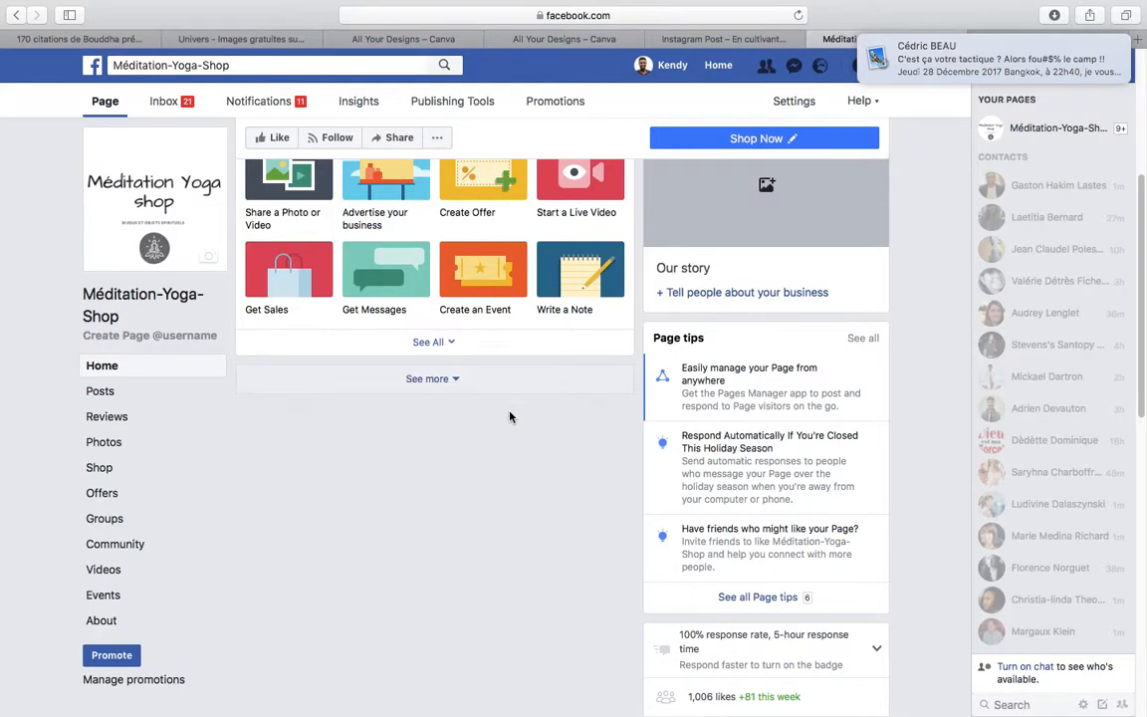
{"action": "mouse_move", "coordinate": [510, 411]}
{"action": "scroll", "coordinate": [505, 424], "scroll_direction": "down", "scroll_amount": 3}
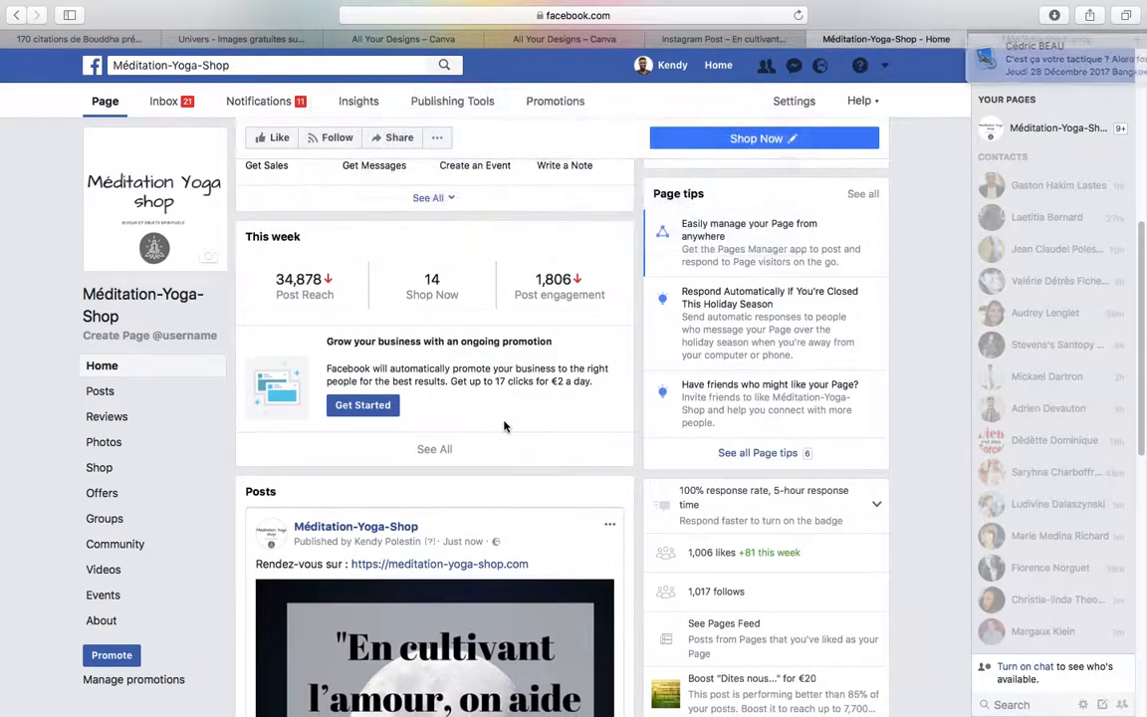
{"action": "scroll", "coordinate": [505, 426], "scroll_direction": "down", "scroll_amount": 5}
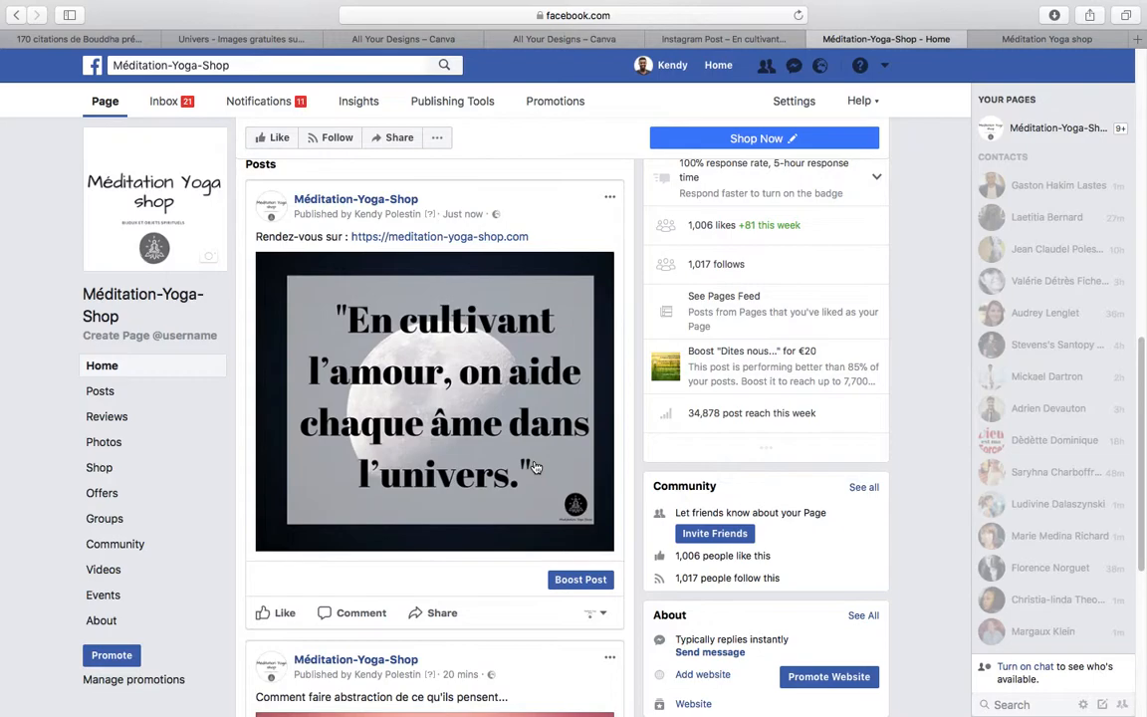
{"action": "mouse_move", "coordinate": [907, 3]}
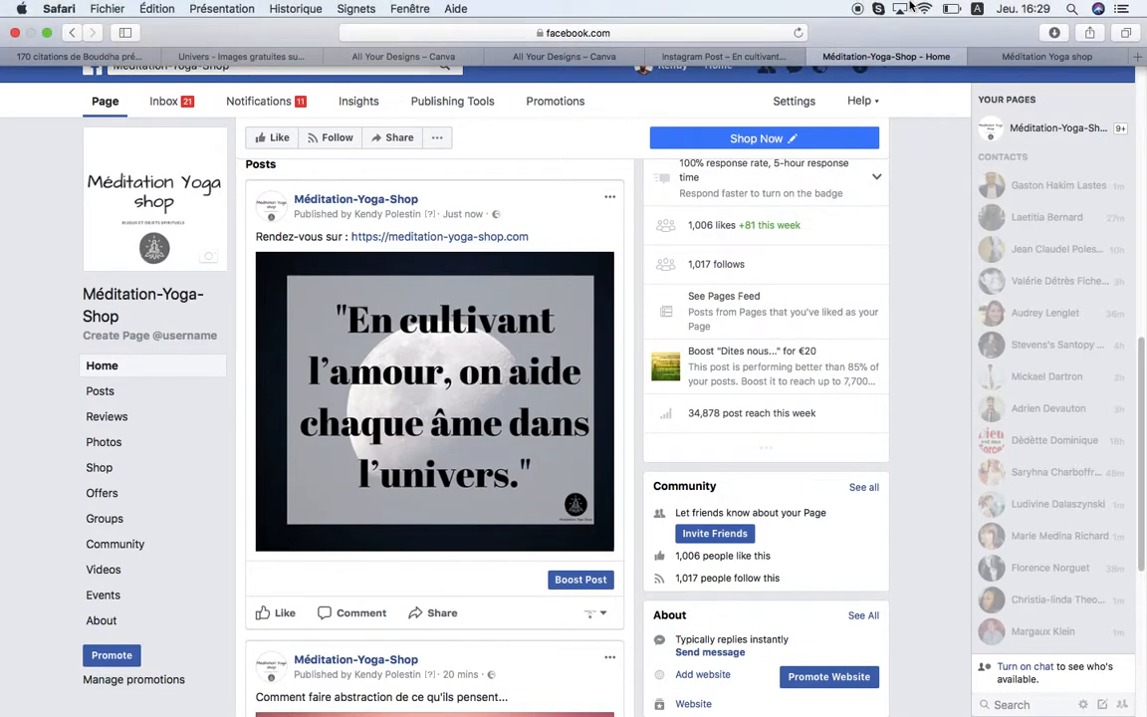